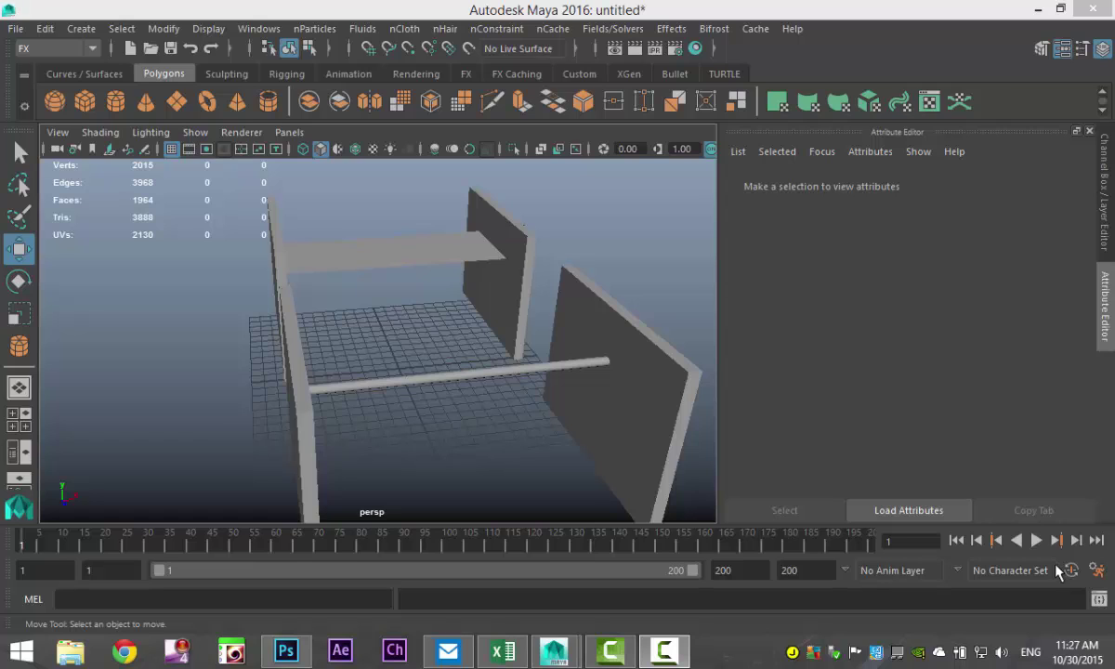
# - Inspect the two walls, the pole and the plane, selecting each while orbiting the scene
pyautogui.keyDown('alt'); pyautogui.moveTo(562, 437); pyautogui.dragTo(592, 423); pyautogui.keyUp('alt')
pyautogui.click(629, 358)
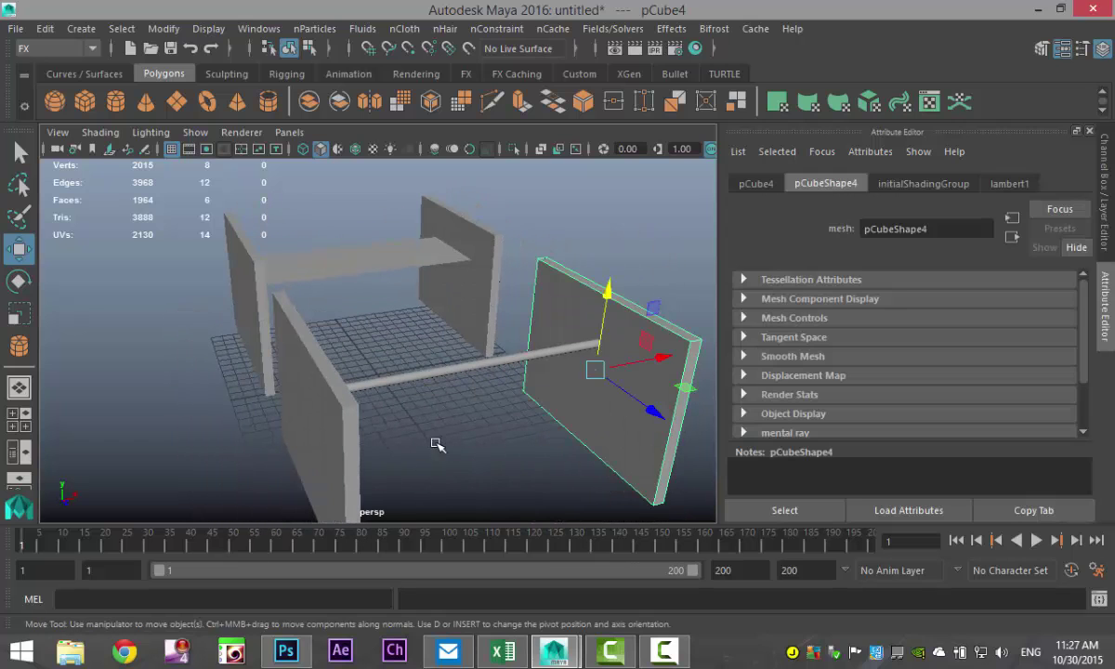
pyautogui.click(327, 419)
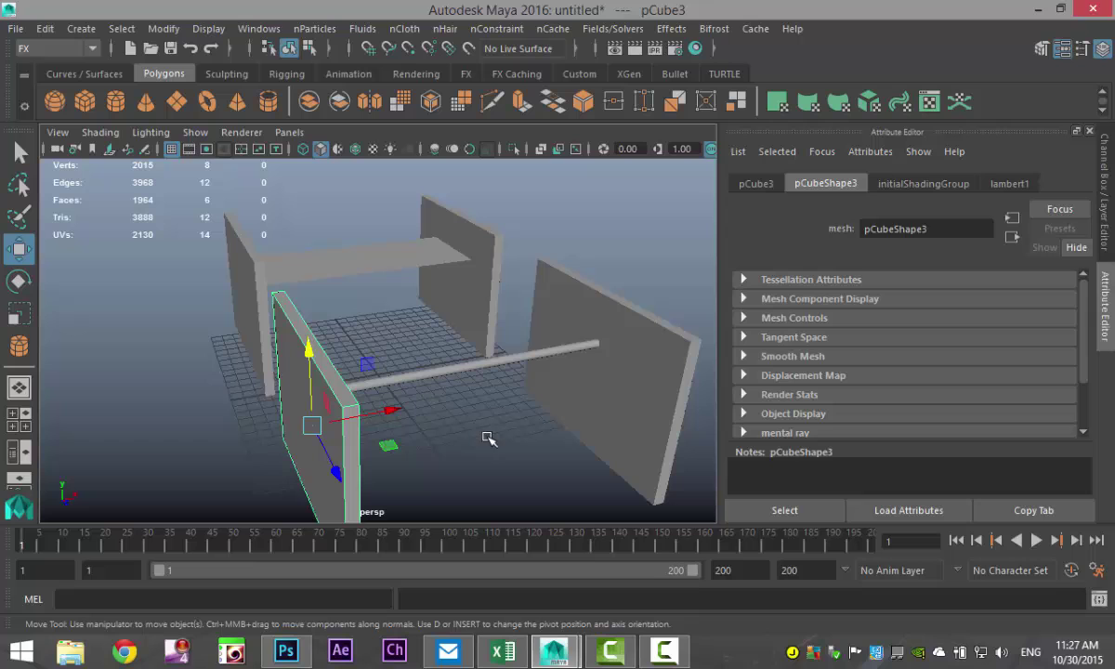
pyautogui.click(481, 363)
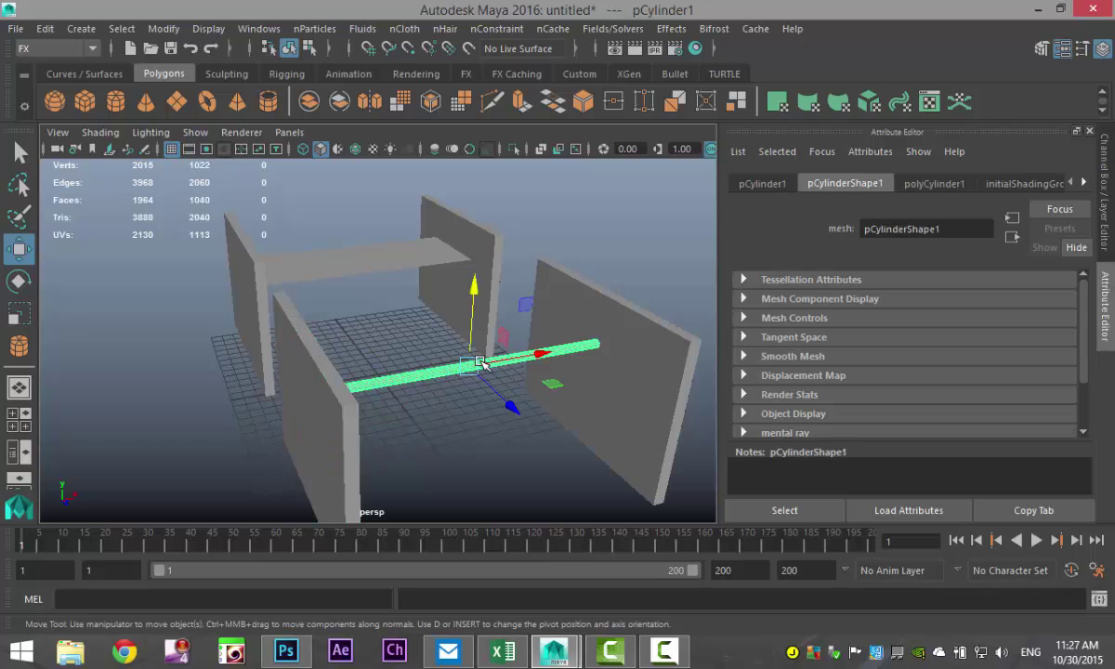
pyautogui.click(383, 264)
pyautogui.keyDown('alt'); pyautogui.moveTo(518, 413); pyautogui.dragTo(467, 419); pyautogui.keyUp('alt')
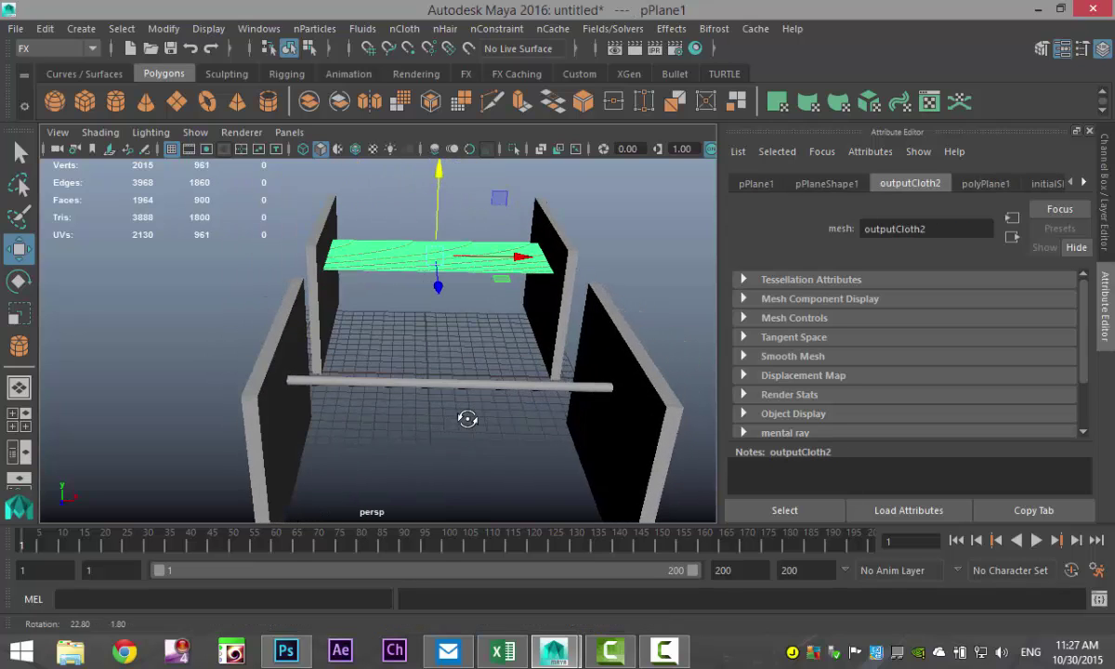
pyautogui.keyDown('alt'); pyautogui.moveTo(367, 319); pyautogui.dragTo(398, 356); pyautogui.keyUp('alt')
pyautogui.keyDown('alt'); pyautogui.moveTo(390, 348); pyautogui.dragTo(386, 490, button='middle'); pyautogui.keyUp('alt')
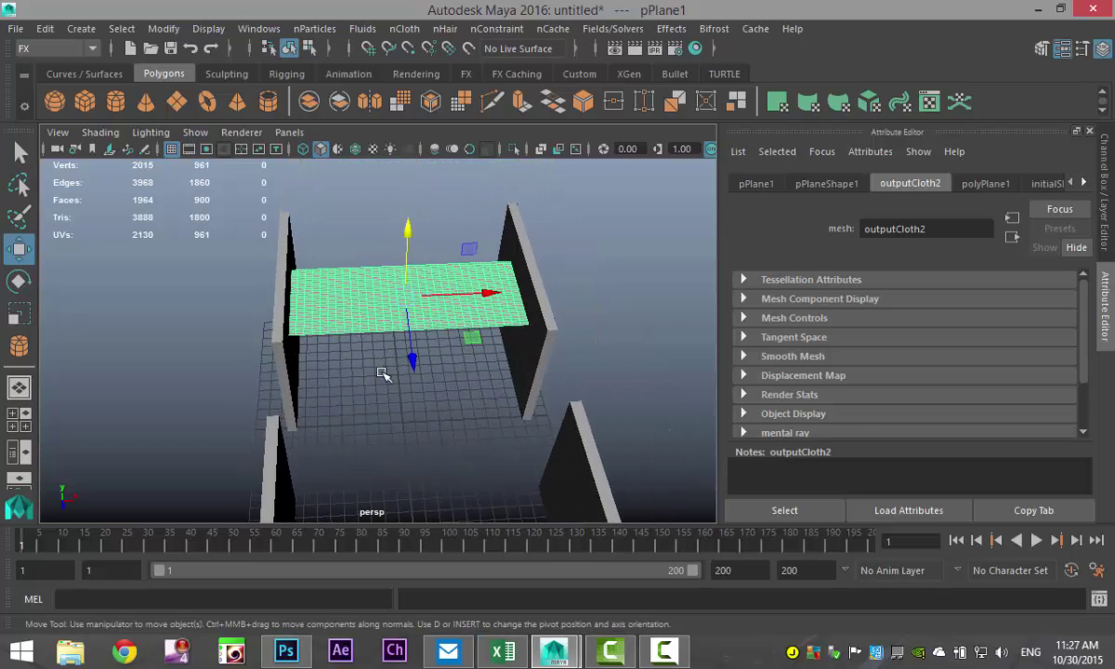
pyautogui.scroll(3, 383, 373)
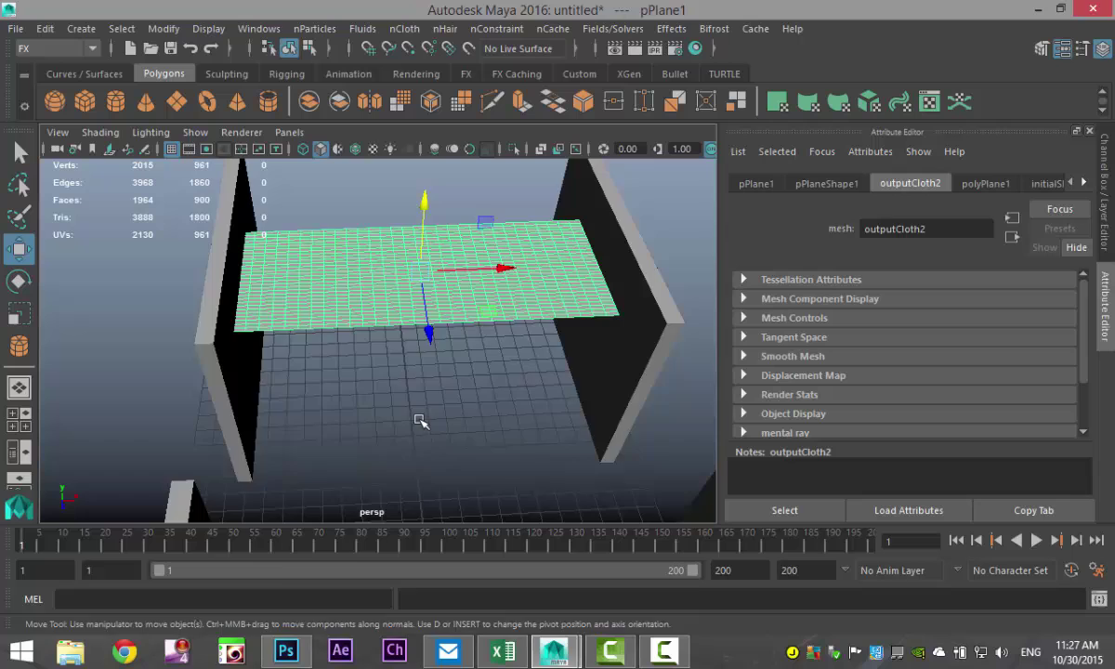
pyautogui.keyDown('alt'); pyautogui.moveTo(420, 421); pyautogui.dragTo(429, 249); pyautogui.keyUp('alt')
pyautogui.keyDown('alt'); pyautogui.moveTo(455, 488); pyautogui.dragTo(428, 267); pyautogui.keyUp('alt')
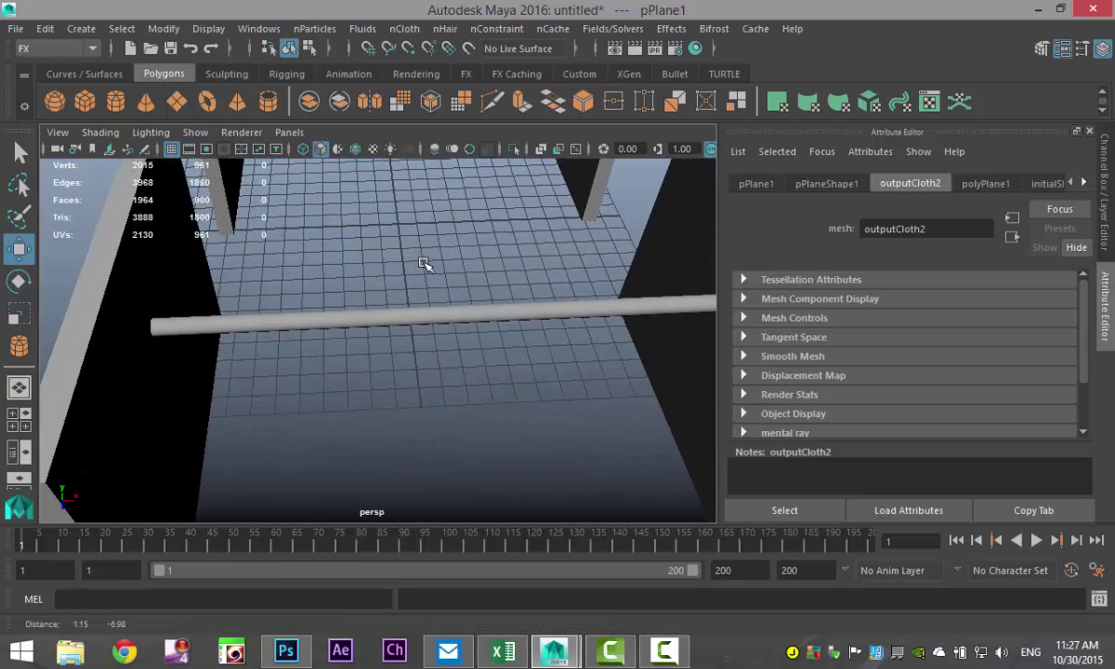
# - Select the pole and the plane together and convert both into nCloth objects
pyautogui.click(432, 320)
pyautogui.scroll(3, 413, 410)
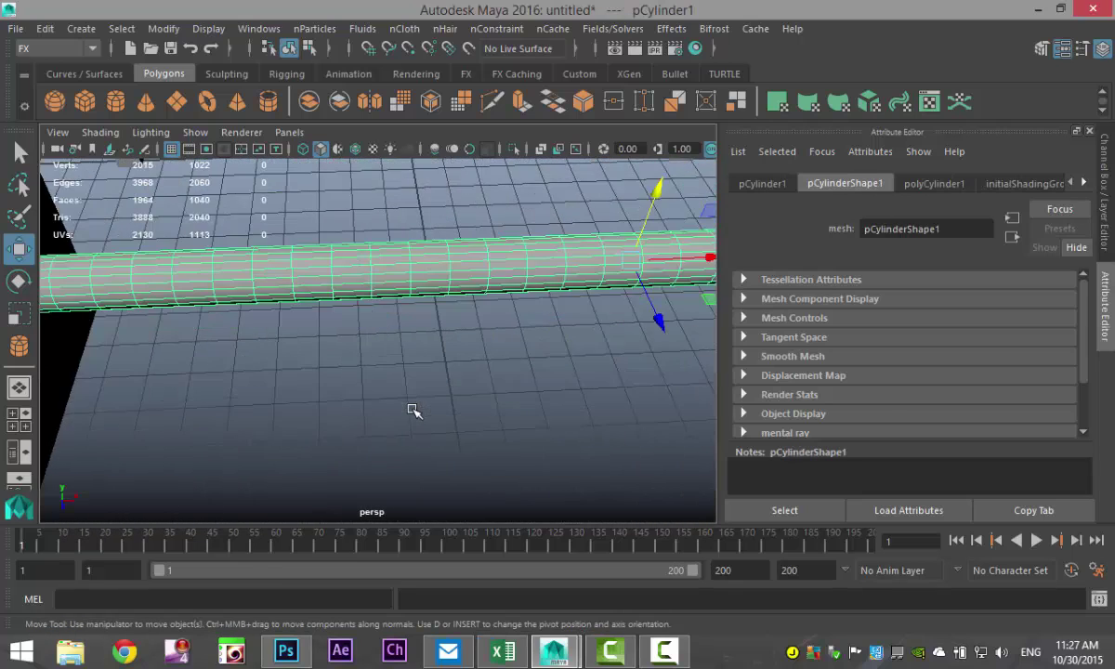
pyautogui.scroll(-2, 413, 410)
pyautogui.scroll(-3, 414, 410)
pyautogui.keyDown('alt'); pyautogui.moveTo(397, 393); pyautogui.dragTo(364, 434); pyautogui.keyUp('alt')
pyautogui.keyDown('alt'); pyautogui.moveTo(516, 428); pyautogui.dragTo(409, 419); pyautogui.keyUp('alt')
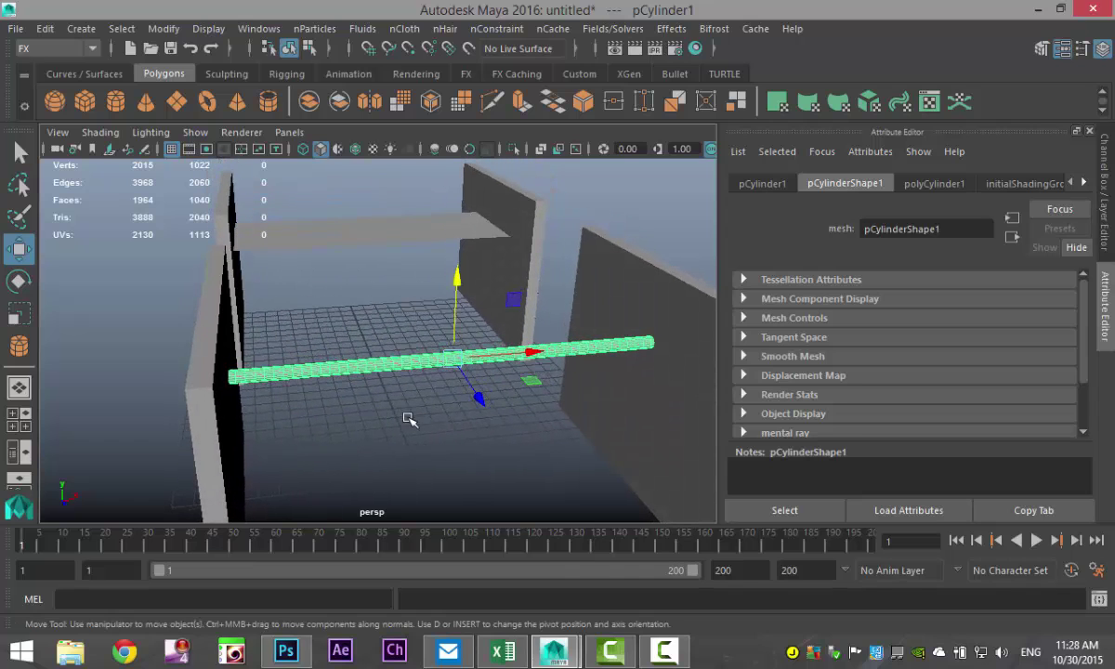
pyautogui.click(386, 232)
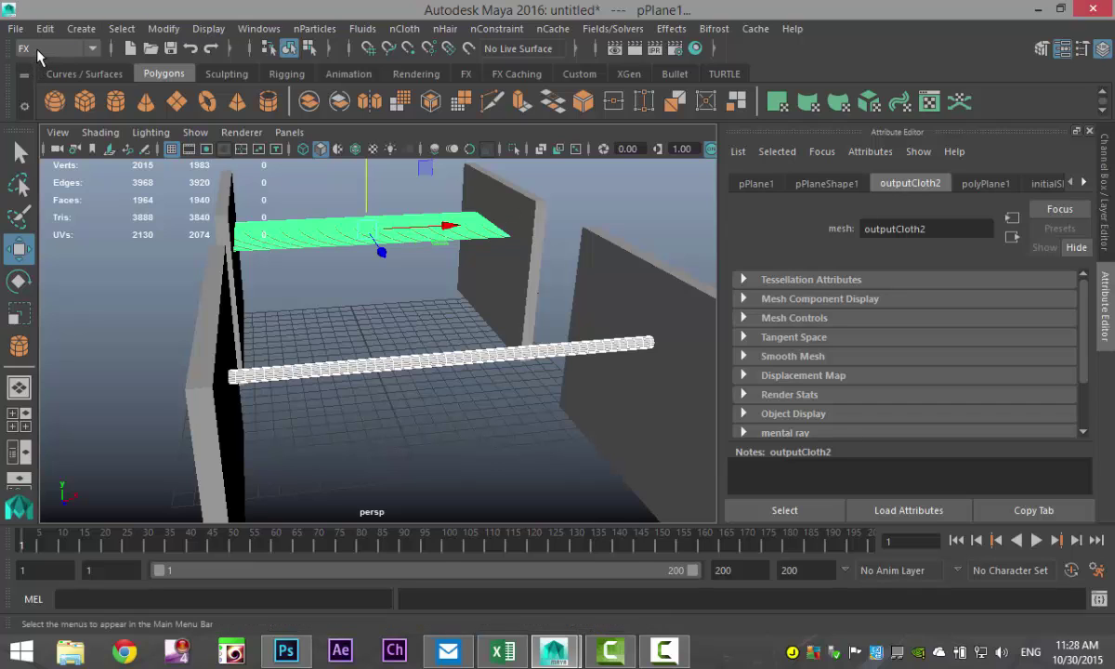
pyautogui.click(404, 28)
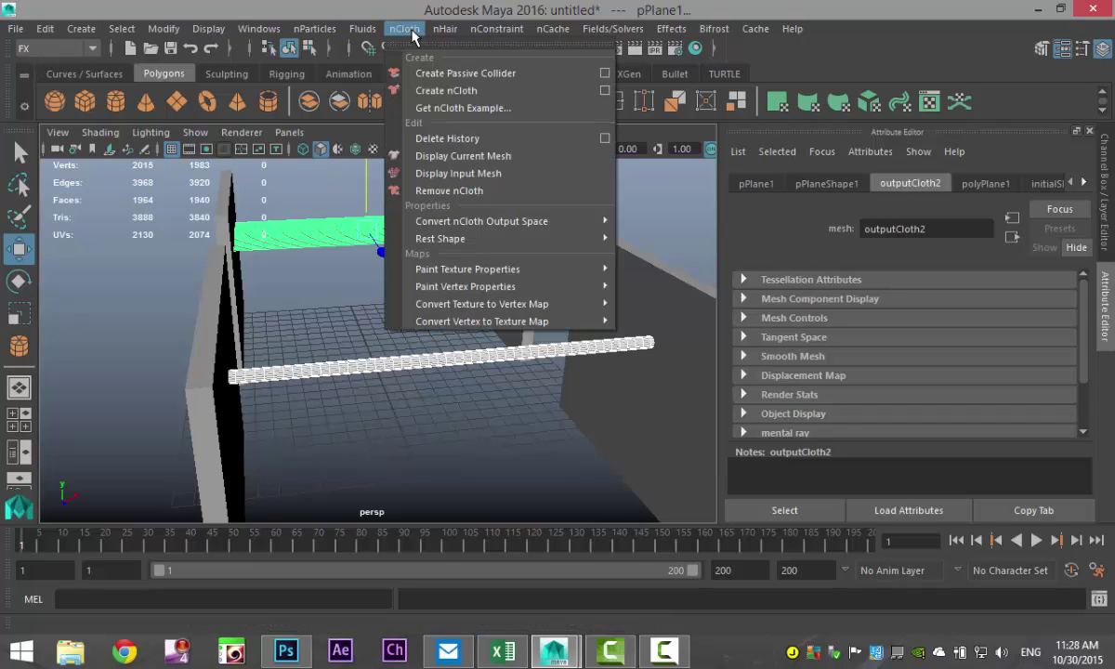
pyautogui.click(455, 90)
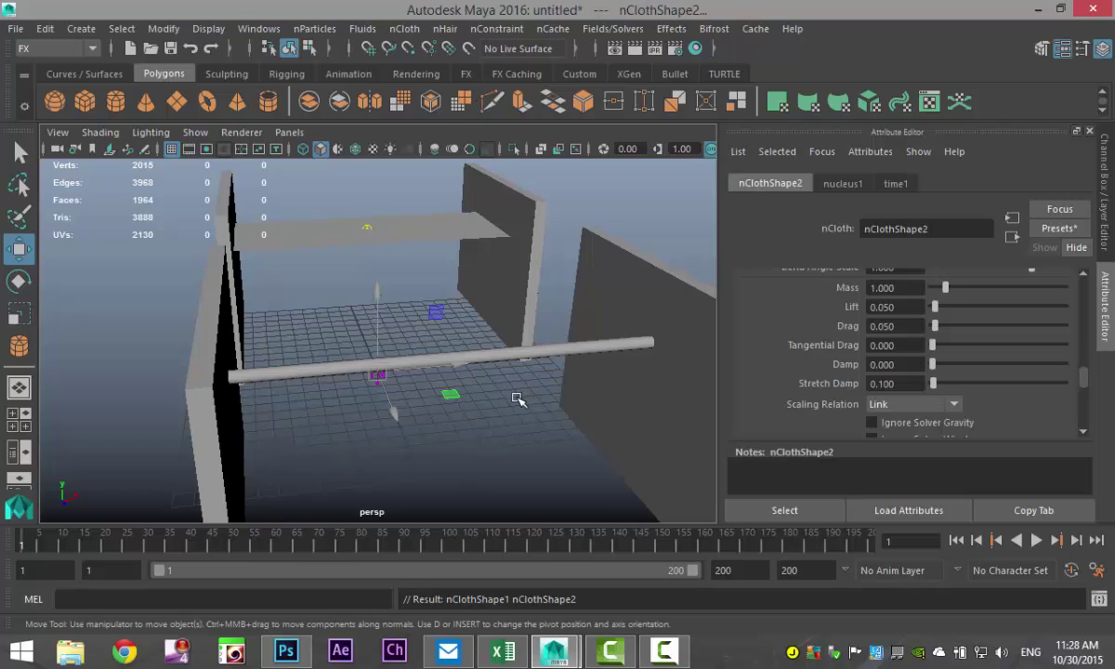
# - Test-play the cloth simulation to watch the rod fall, then rewind to frame 1
pyautogui.keyDown('alt'); pyautogui.moveTo(518, 400); pyautogui.dragTo(505, 316); pyautogui.keyUp('alt')
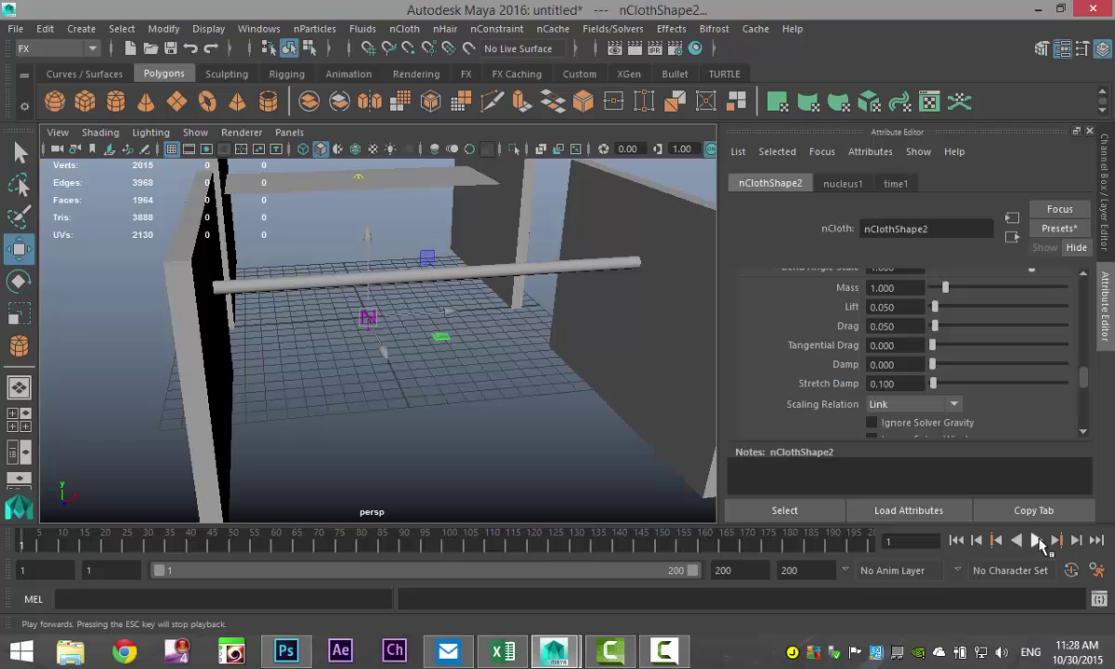
pyautogui.click(1038, 541)
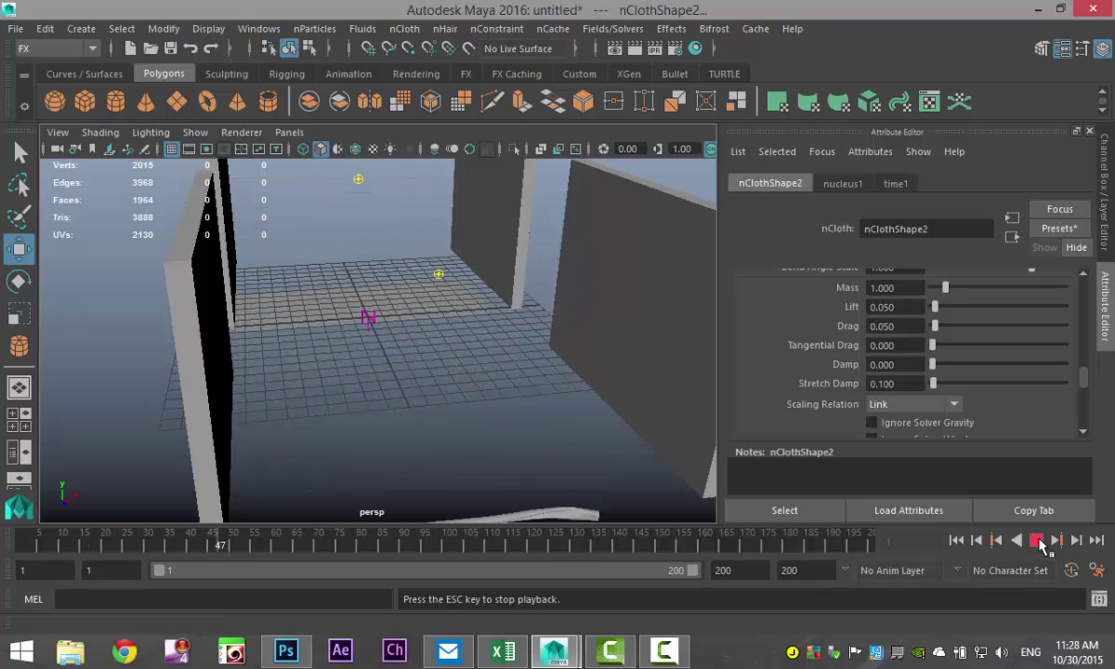
pyautogui.click(1038, 542)
pyautogui.click(956, 539)
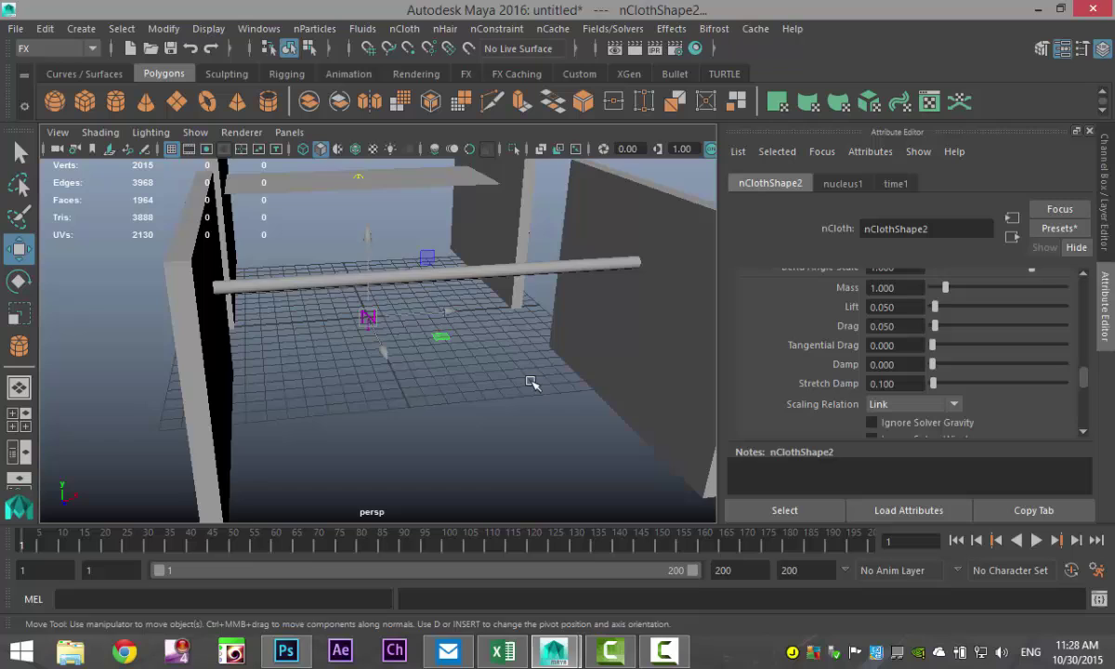
# - In wireframe, pin the pole's right-end vertex ring to the right wall with Point to Surface
pyautogui.keyDown('alt'); pyautogui.moveTo(531, 382); pyautogui.dragTo(433, 416); pyautogui.keyUp('alt')
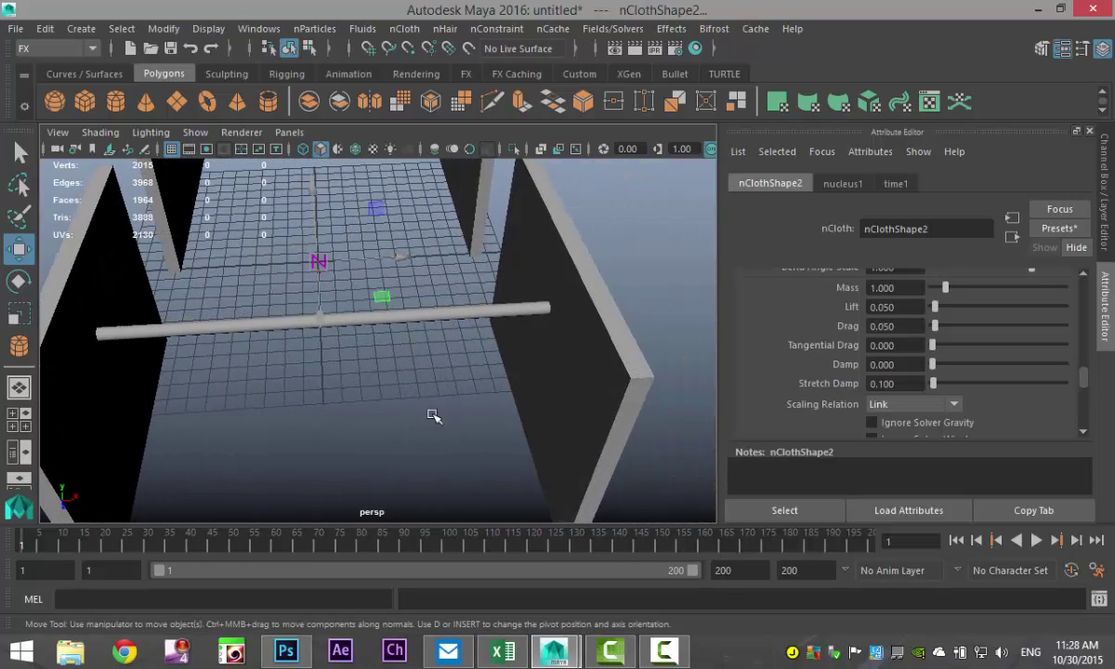
pyautogui.click(462, 317)
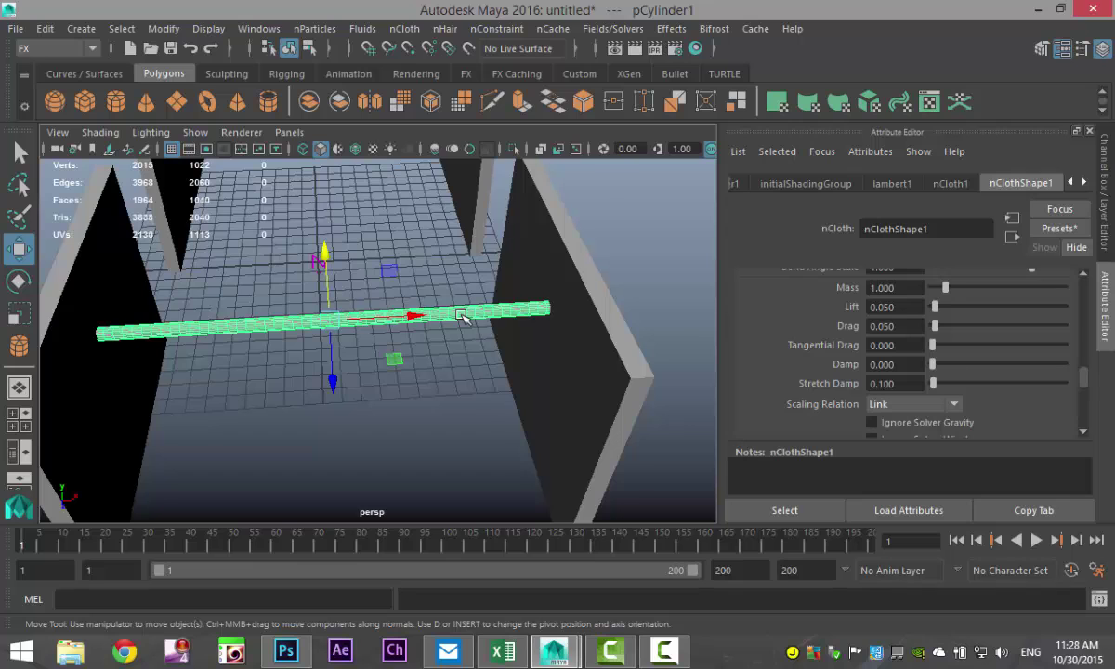
pyautogui.press('4')
pyautogui.moveTo(478, 293)
pyautogui.mouseDown(button='right')
pyautogui.moveTo(461, 153)
pyautogui.moveTo(425, 93)
pyautogui.mouseUp(button='right')
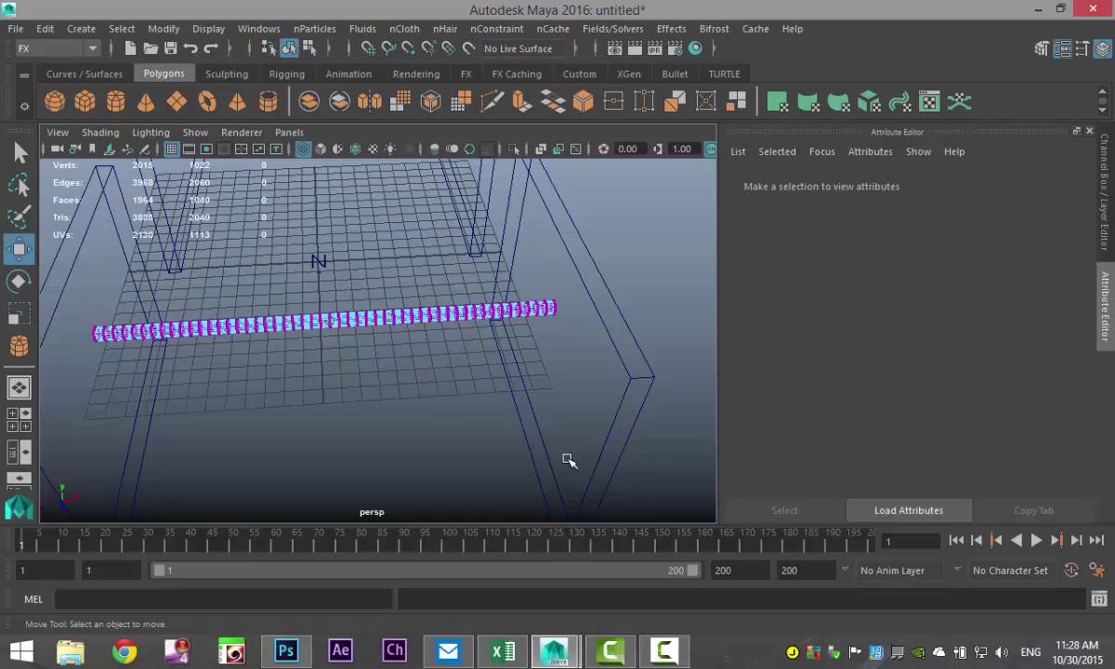
pyautogui.keyDown('alt'); pyautogui.moveTo(569, 460); pyautogui.dragTo(503, 438); pyautogui.keyUp('alt')
pyautogui.moveTo(553, 259); pyautogui.dragTo(580, 345)
pyautogui.keyDown('alt'); pyautogui.moveTo(609, 399); pyautogui.dragTo(627, 341); pyautogui.keyUp('alt')
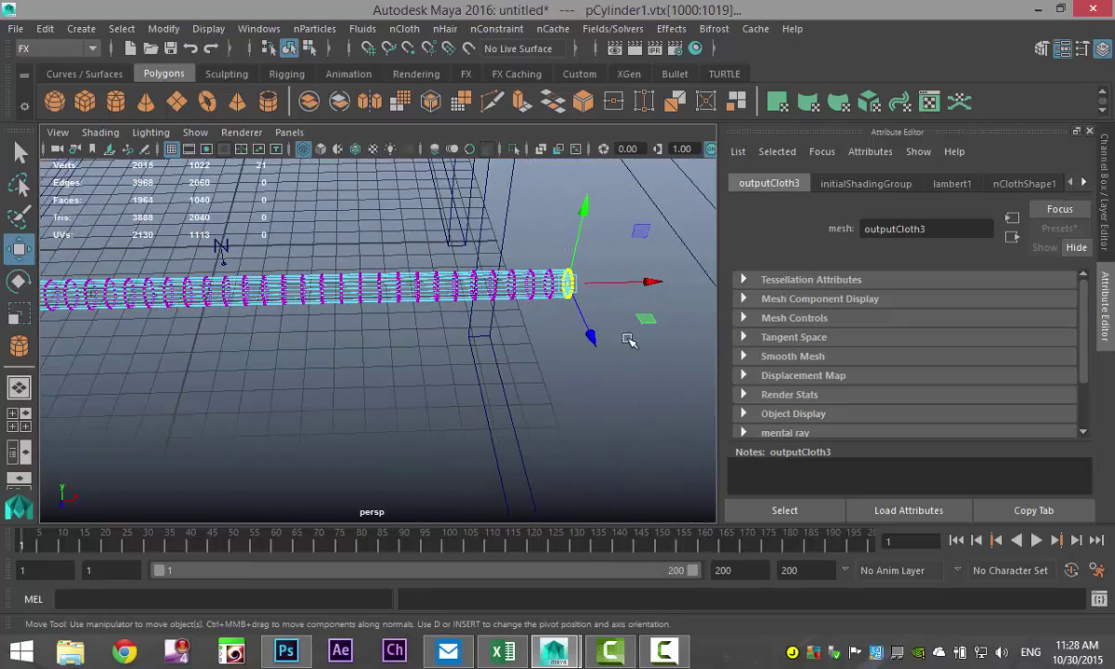
pyautogui.click(679, 236)
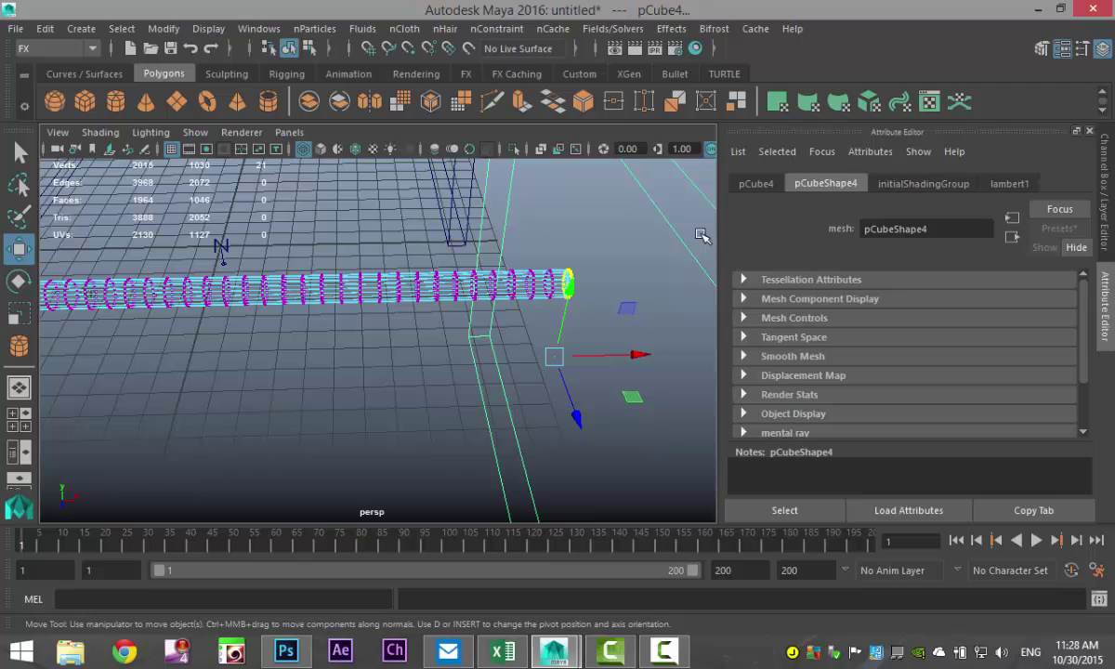
pyautogui.click(498, 28)
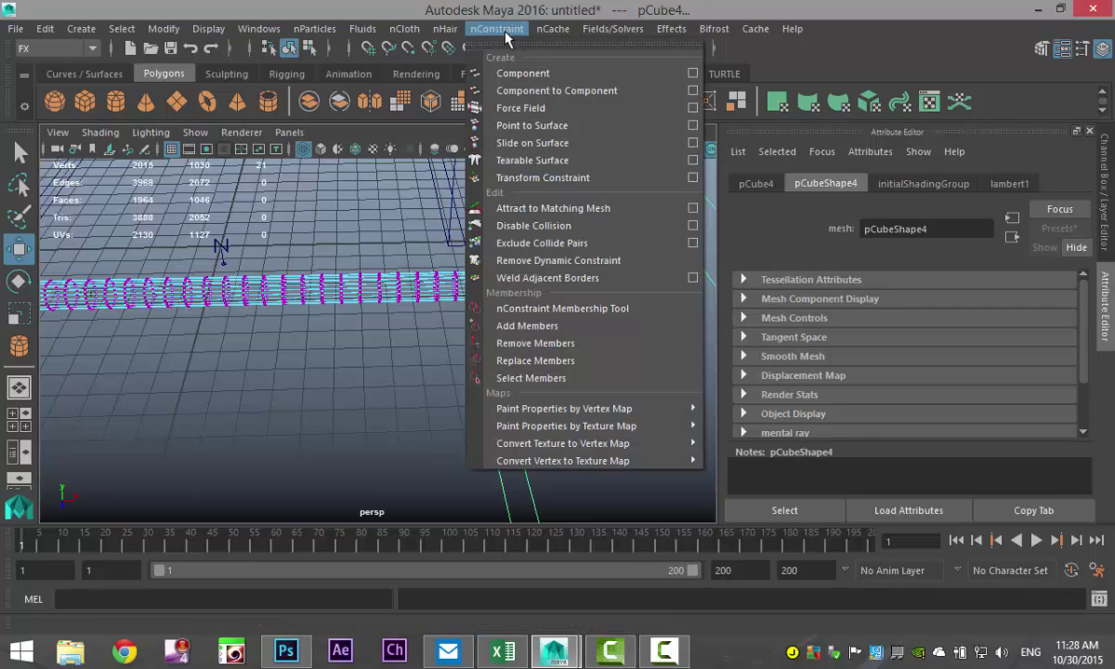
pyautogui.click(566, 126)
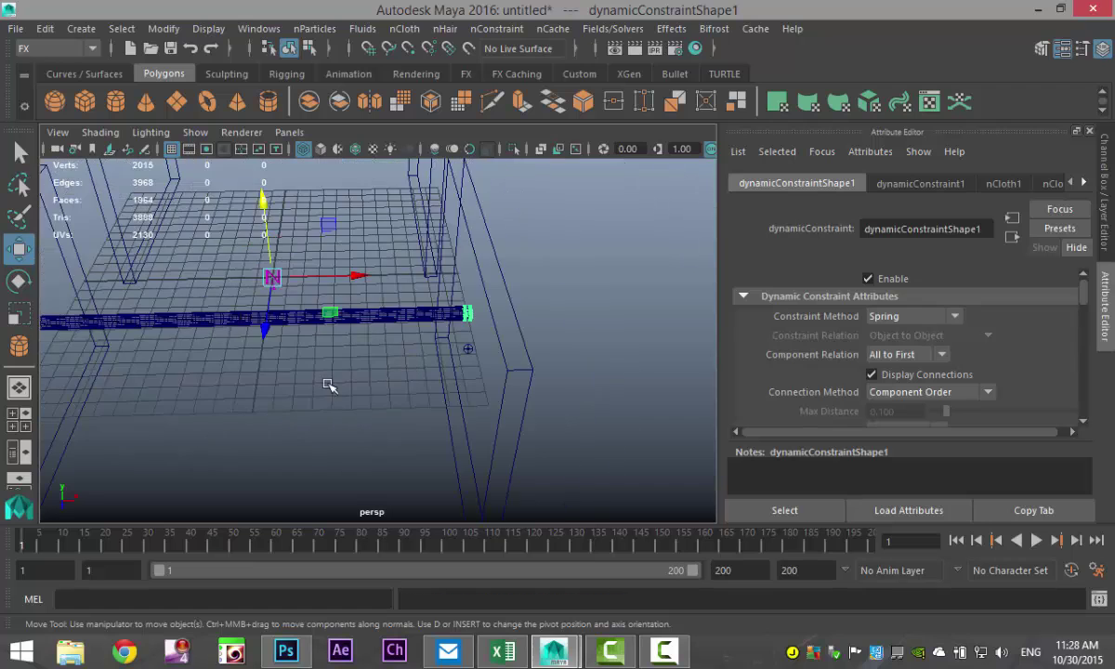
# - Pin the pole's left-end vertex ring to the left wall with Point to Surface, then select the plane
pyautogui.keyDown('alt'); pyautogui.moveTo(329, 385); pyautogui.dragTo(436, 316); pyautogui.keyUp('alt')
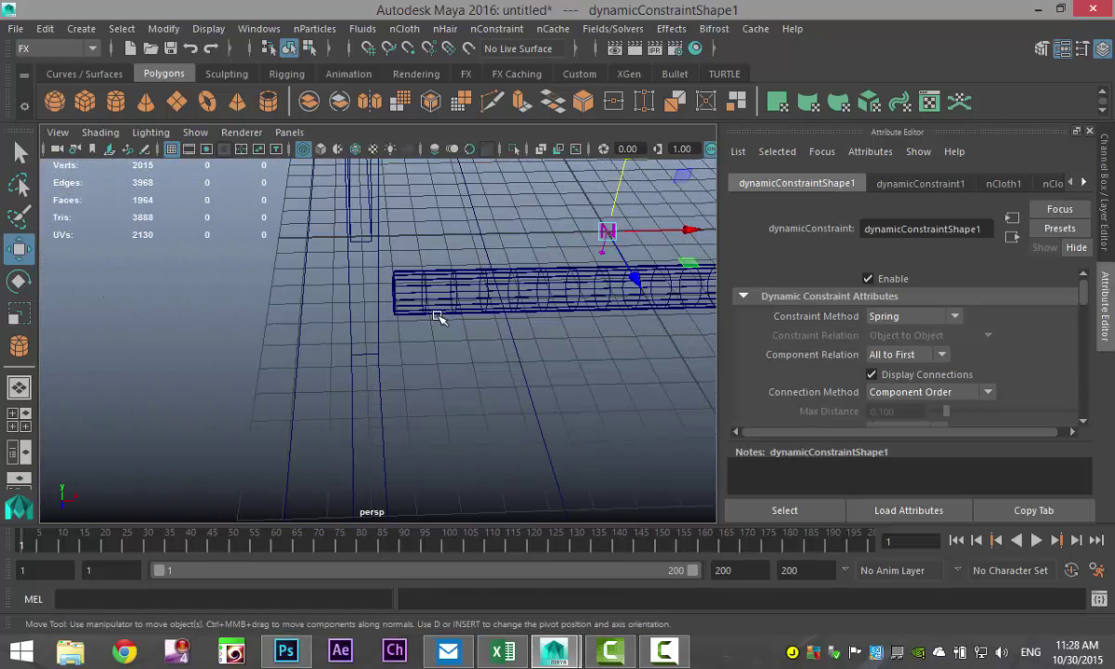
pyautogui.click(561, 289)
pyautogui.rightClick(560, 288)
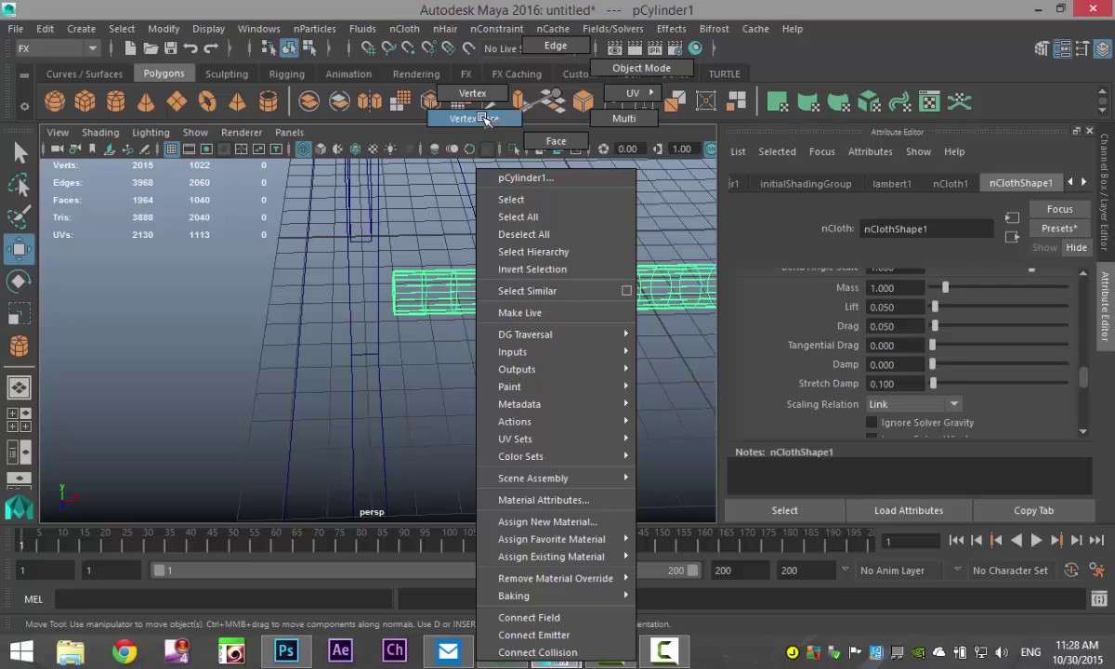
pyautogui.moveTo(365, 244); pyautogui.dragTo(403, 373)
pyautogui.keyDown('alt'); pyautogui.moveTo(561, 440); pyautogui.dragTo(165, 296); pyautogui.keyUp('alt')
pyautogui.click(154, 298)
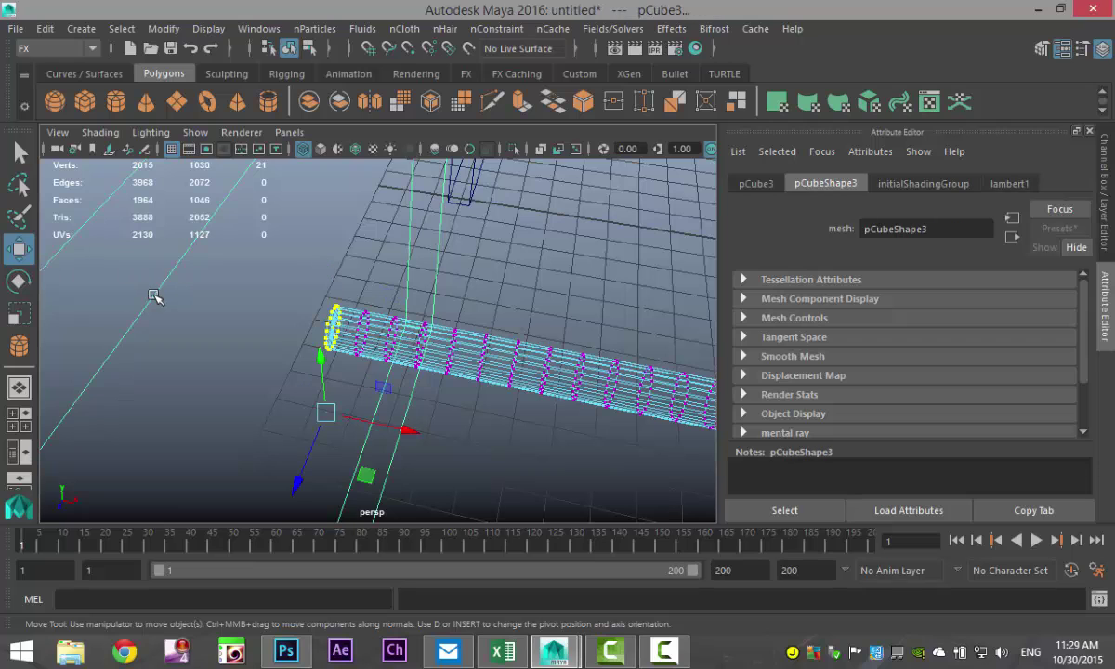
pyautogui.click(511, 34)
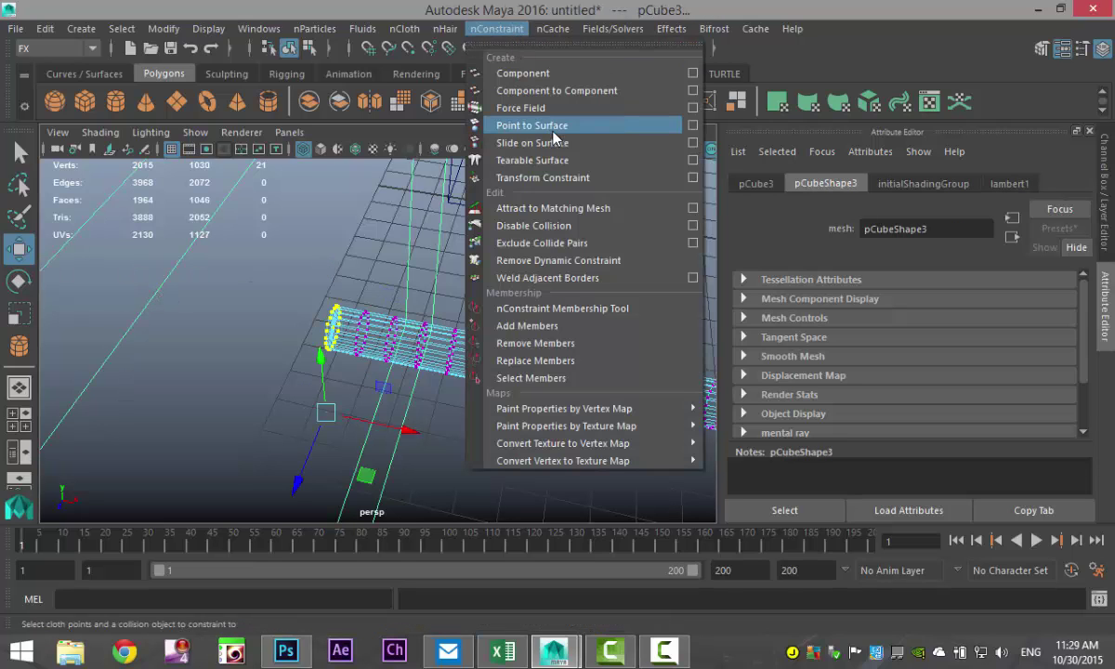
pyautogui.click(522, 127)
pyautogui.keyDown('alt'); pyautogui.moveTo(566, 203); pyautogui.dragTo(399, 427); pyautogui.keyUp('alt')
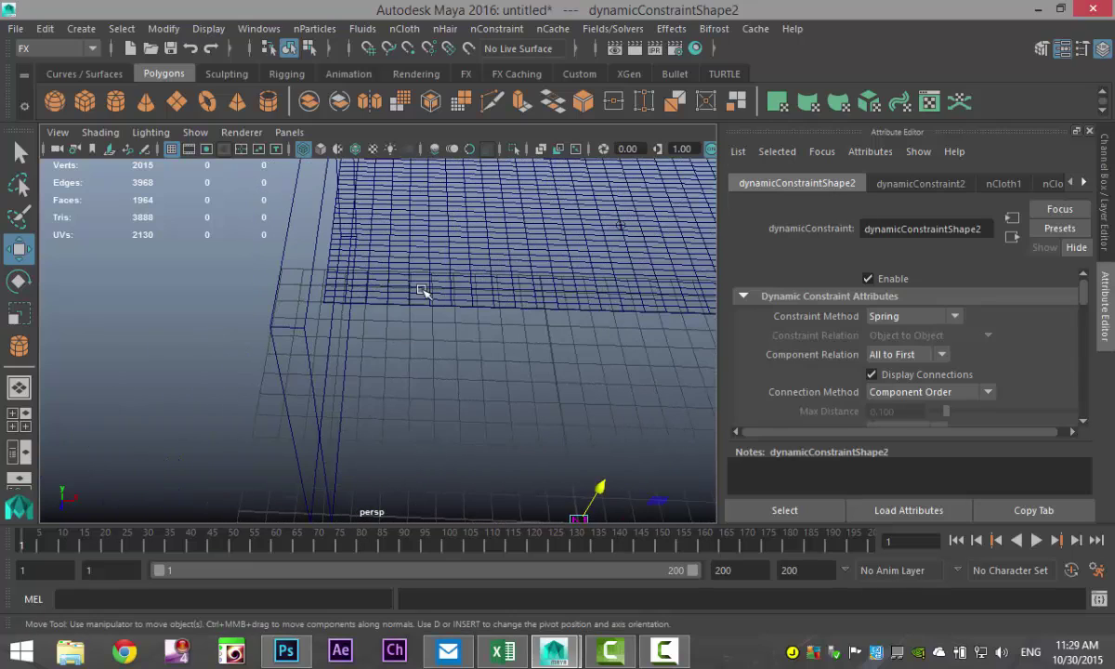
pyautogui.click(463, 263)
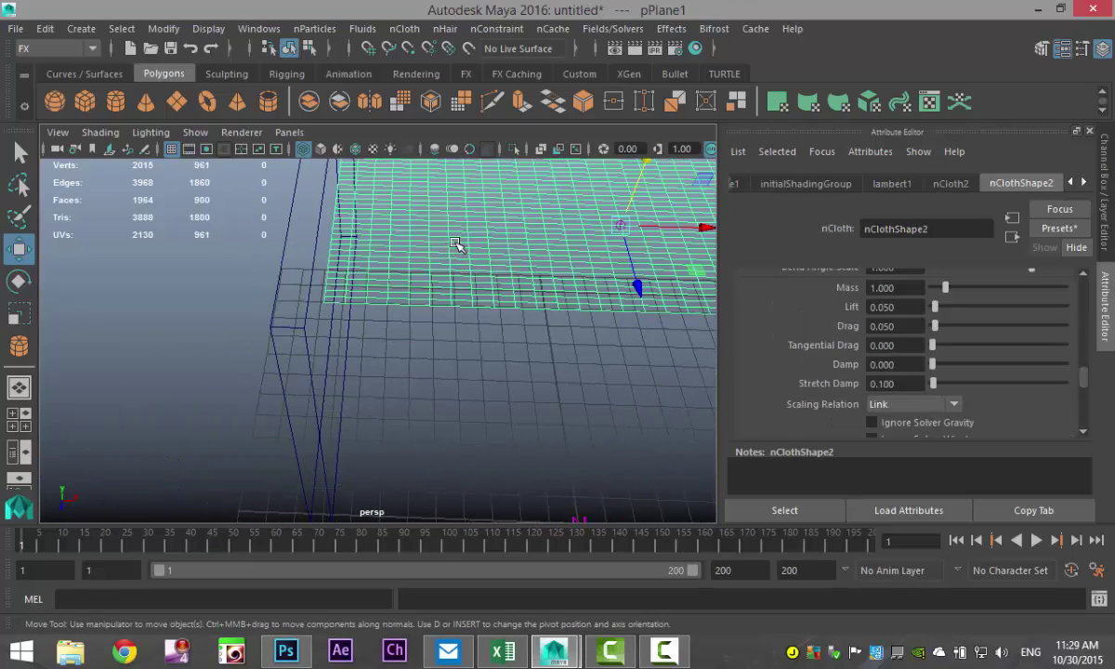
# - In the enlarged top view, pin the plane's left edge vertices to the left wall with Point to Surface
pyautogui.click(19, 424)
pyautogui.press('space')
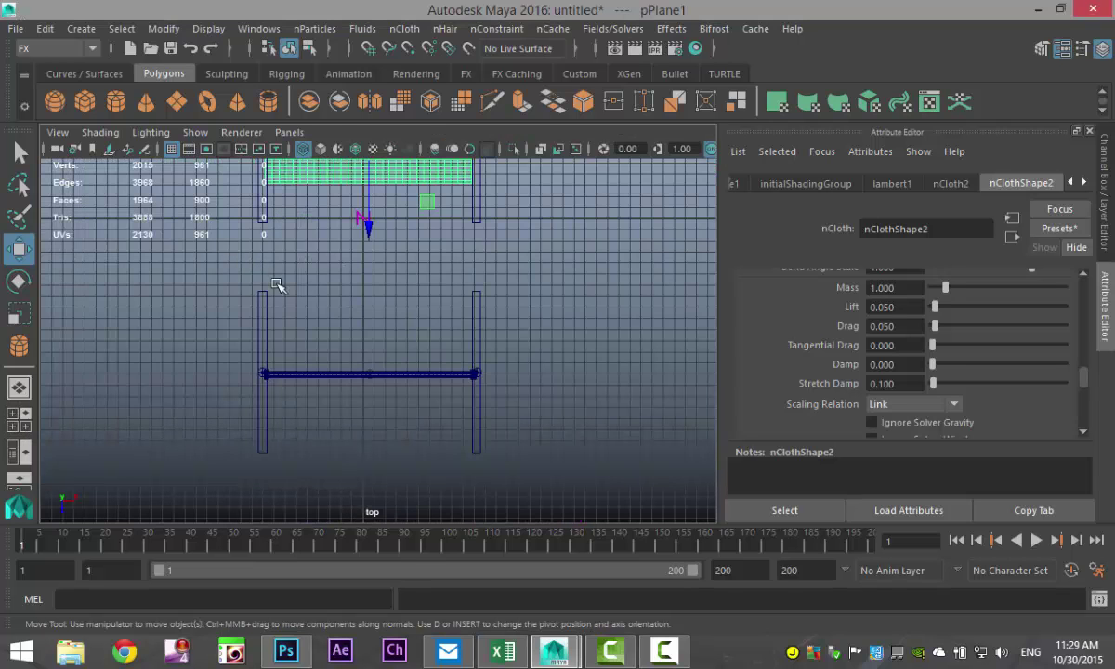
pyautogui.scroll(-3, 274, 330)
pyautogui.keyDown('alt'); pyautogui.moveTo(274, 331); pyautogui.dragTo(385, 265, button='middle'); pyautogui.keyUp('alt')
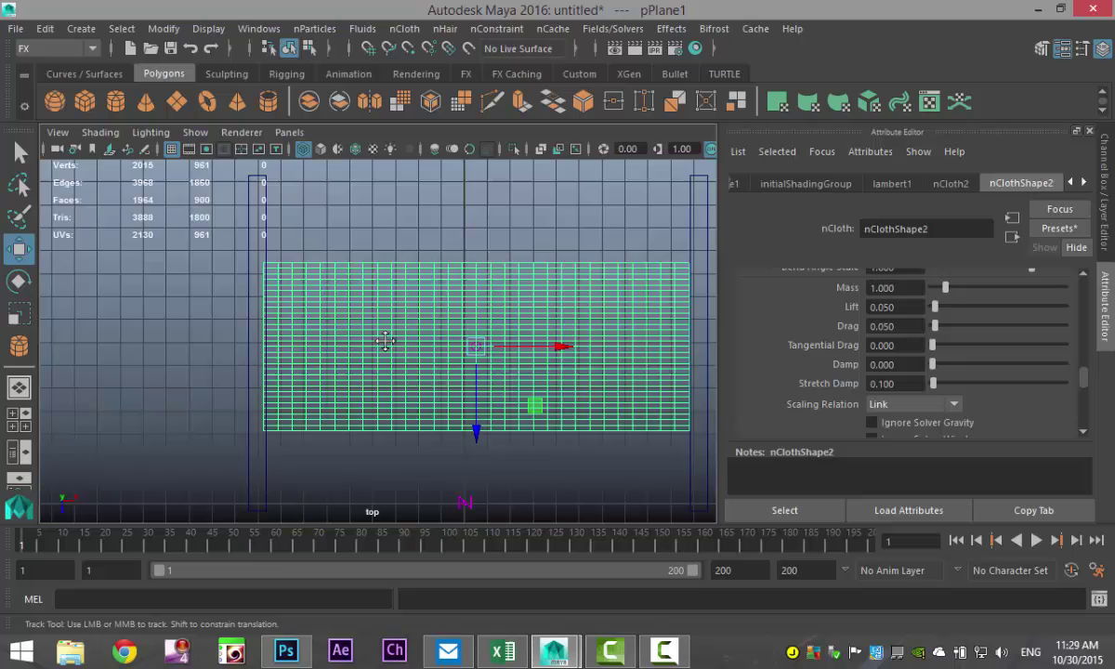
pyautogui.moveTo(385, 265); pyautogui.dragTo(306, 230, button='right')
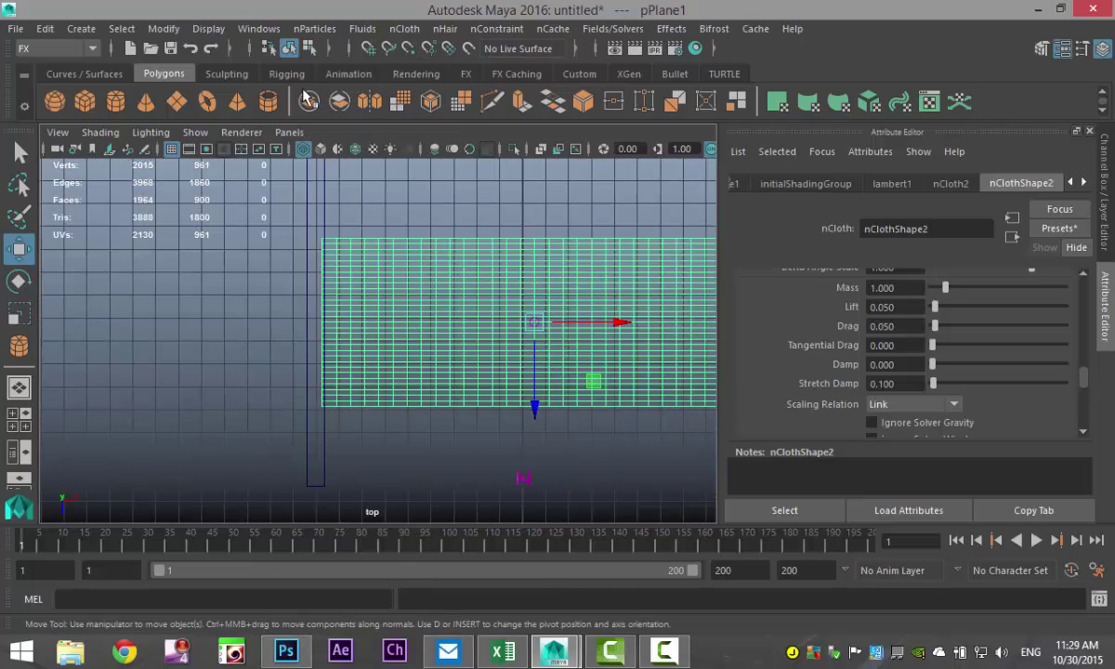
pyautogui.moveTo(306, 230); pyautogui.dragTo(325, 473)
pyautogui.keyDown('shift'); pyautogui.click(307, 167); pyautogui.keyUp('shift')
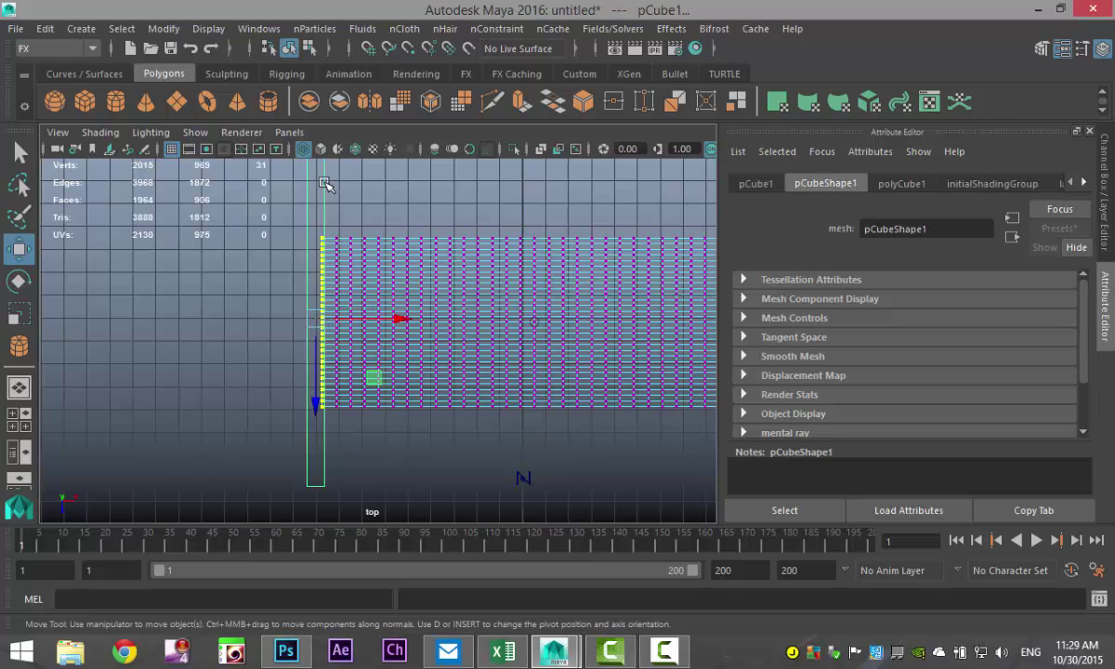
pyautogui.click(495, 29)
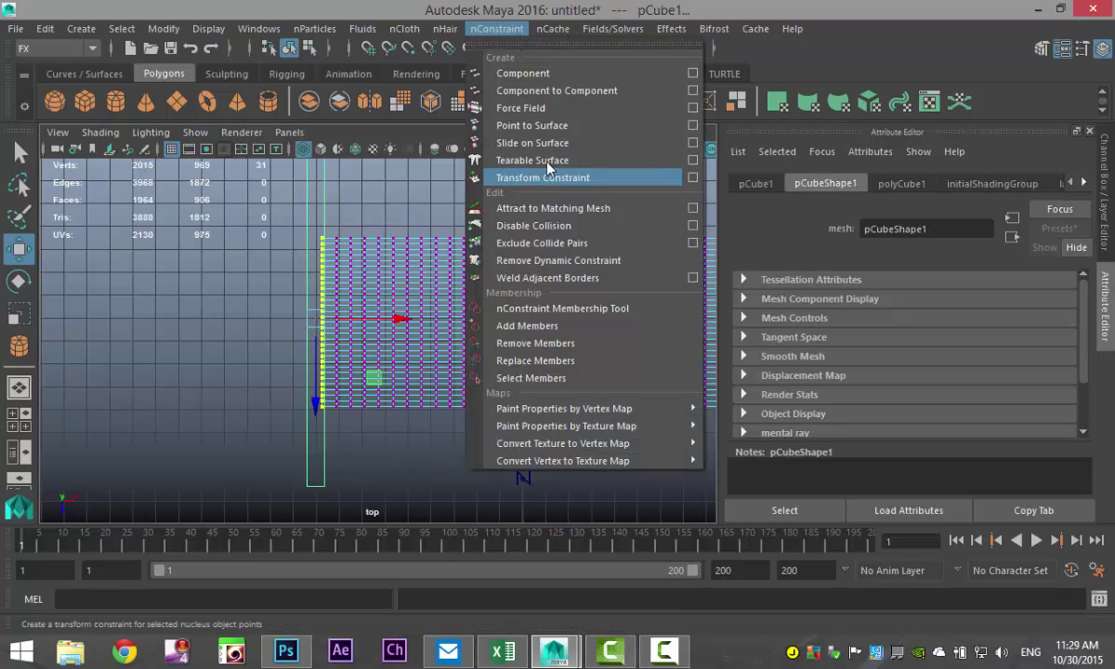
pyautogui.click(551, 128)
# - Pin the plane's right edge vertices to the right wall with Point to Surface
pyautogui.keyDown('alt'); pyautogui.moveTo(562, 206); pyautogui.dragTo(357, 270, button='middle'); pyautogui.keyUp('alt')
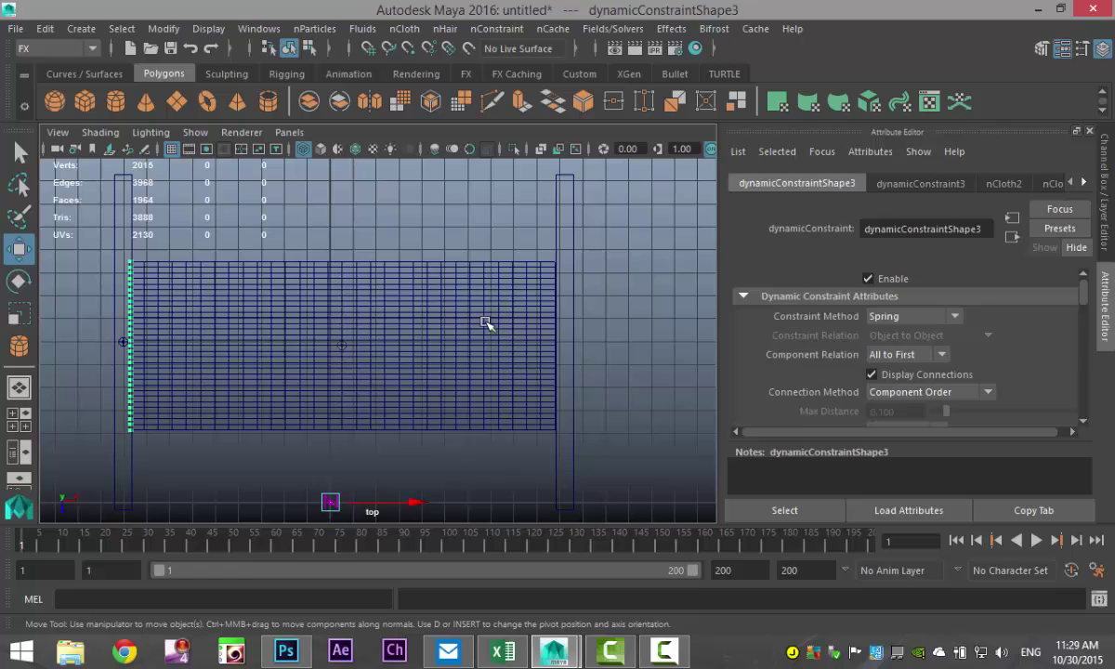
pyautogui.click(498, 318)
pyautogui.moveTo(470, 299); pyautogui.dragTo(451, 94, button='right')
pyautogui.moveTo(548, 249); pyautogui.dragTo(575, 465)
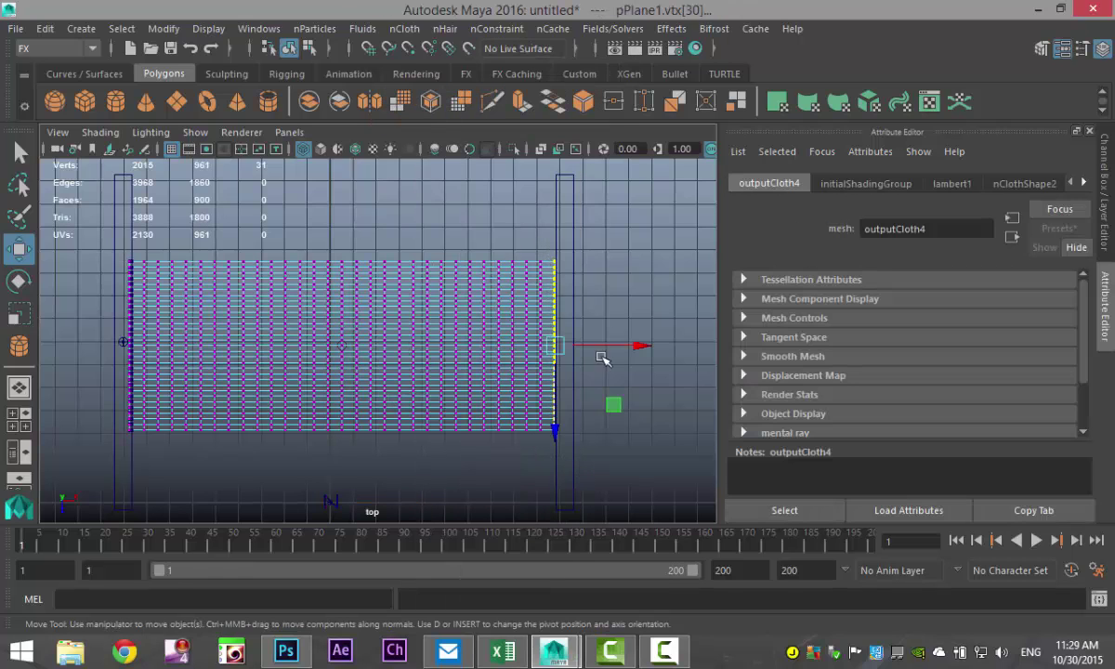
pyautogui.keyDown('shift'); pyautogui.click(574, 218); pyautogui.keyUp('shift')
pyautogui.click(496, 29)
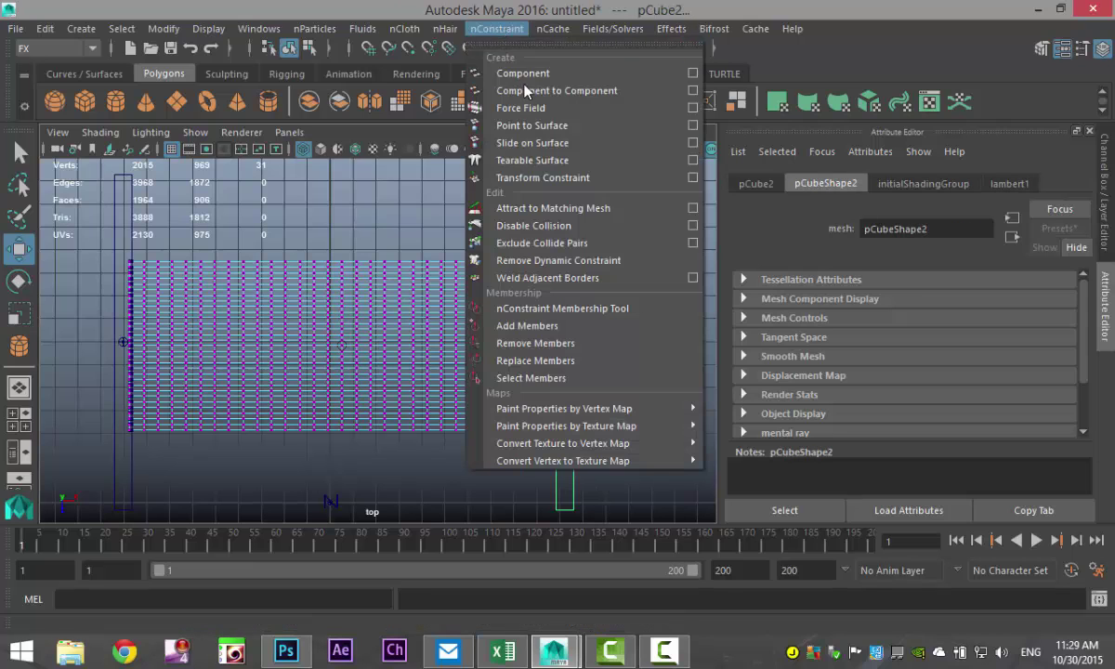
pyautogui.click(558, 129)
pyautogui.press('space')
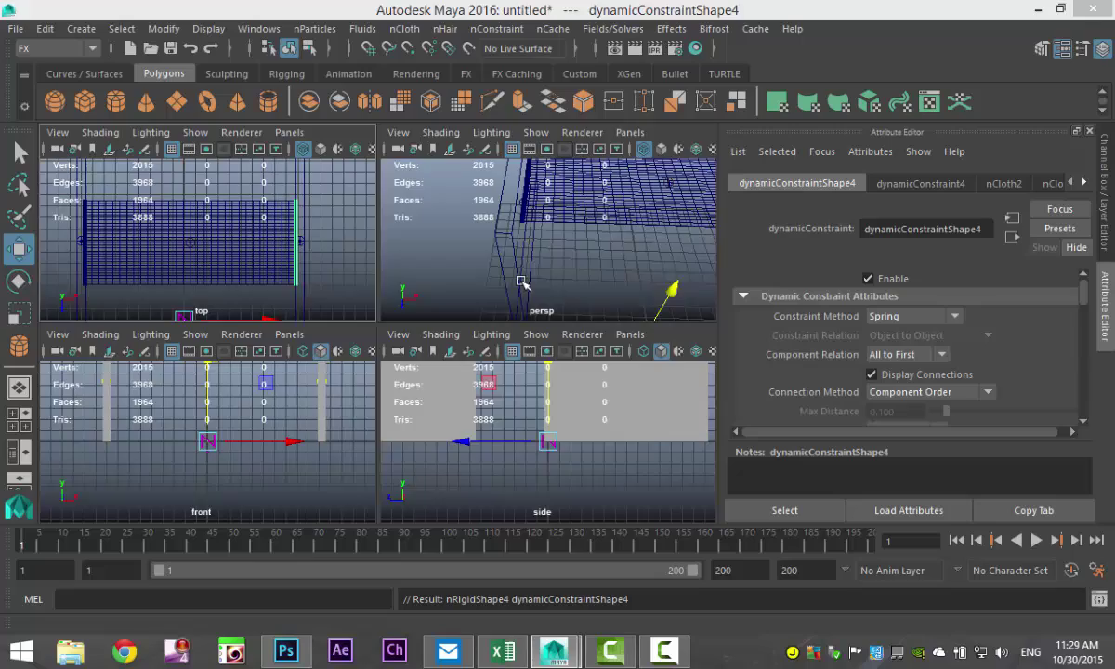
# - Maximize the perspective view and display the scene with smooth shading
pyautogui.press('space')
pyautogui.keyDown('alt'); pyautogui.moveTo(368, 343); pyautogui.dragTo(418, 312); pyautogui.keyUp('alt')
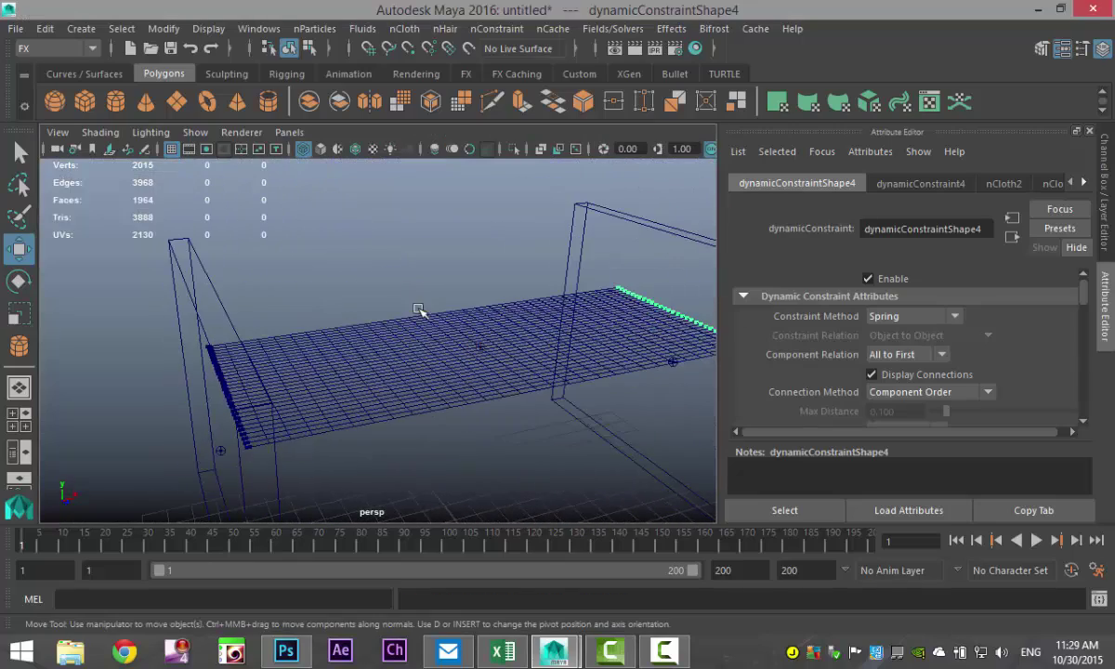
pyautogui.scroll(-5, 419, 311)
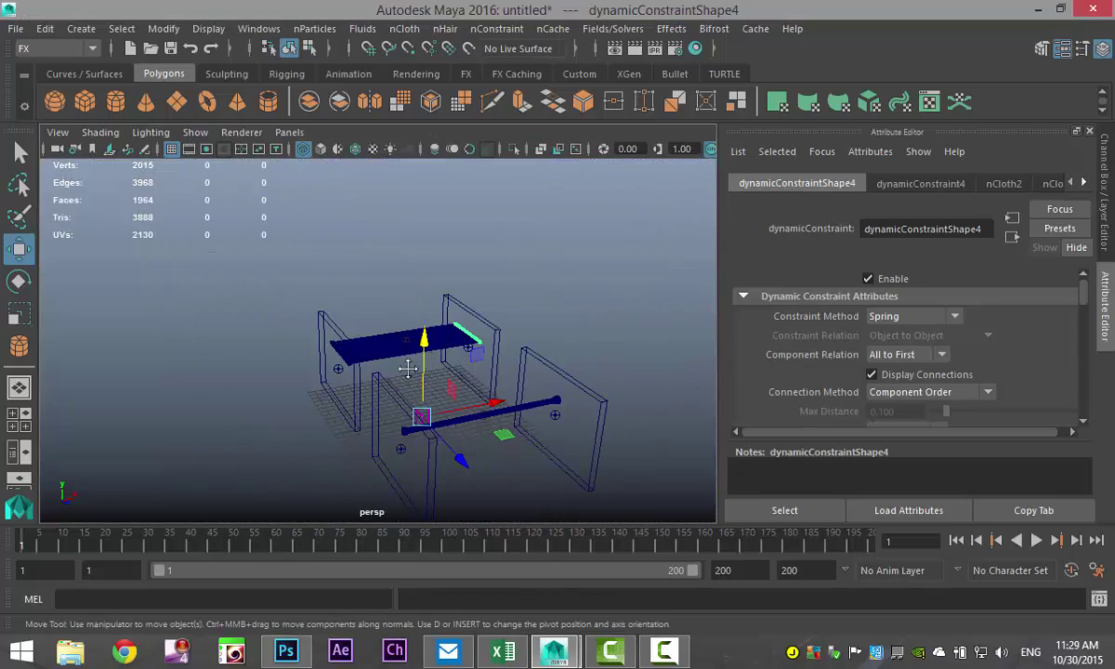
pyautogui.scroll(4, 408, 369)
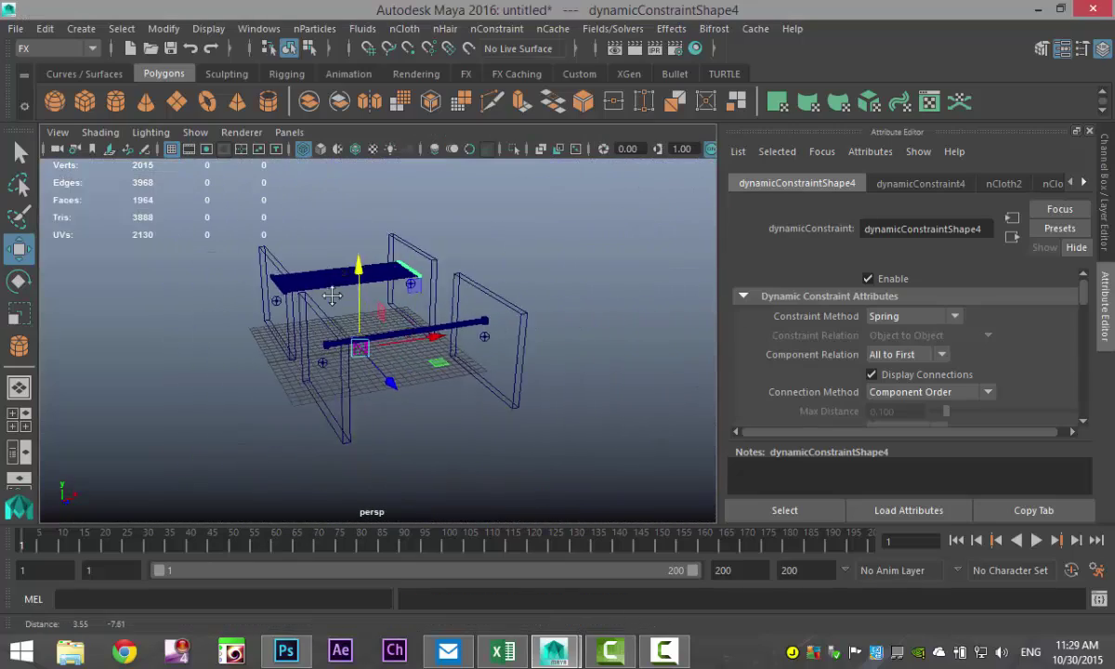
pyautogui.scroll(4, 401, 341)
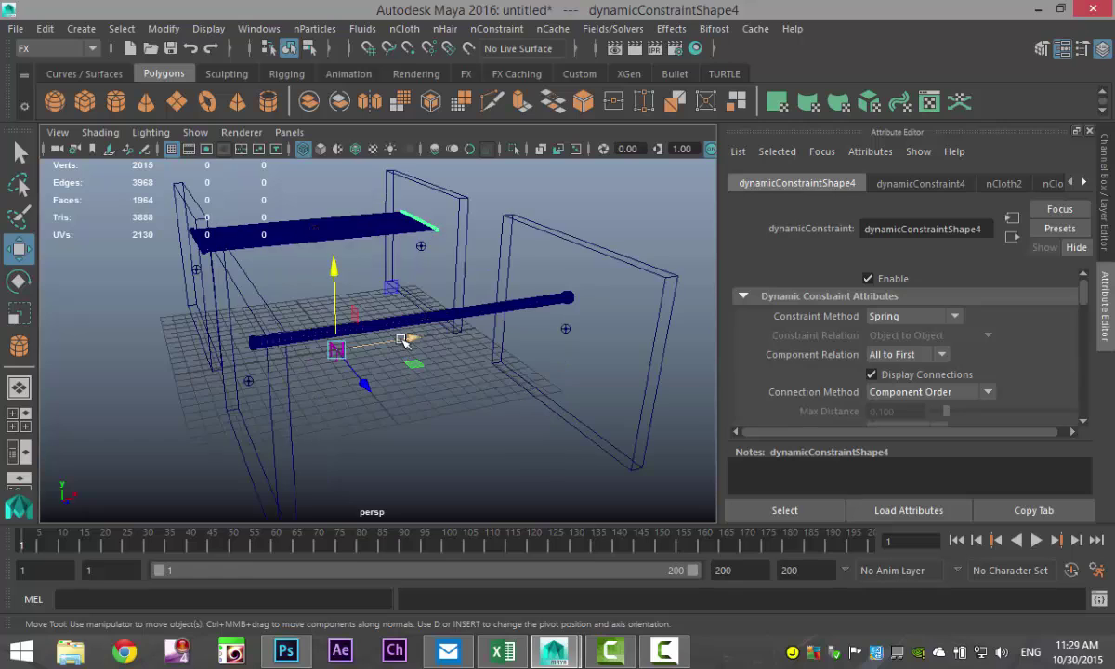
pyautogui.press('5')
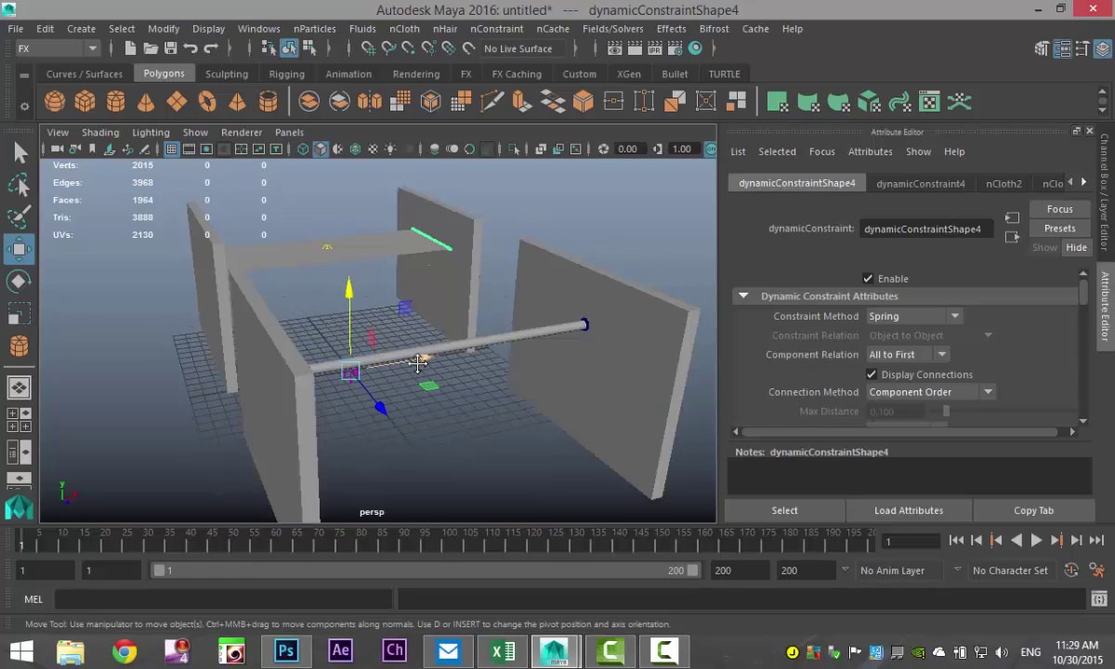
# - Play the simulation and watch the plane and tube sag, stopping at frame 135
pyautogui.click(1036, 541)
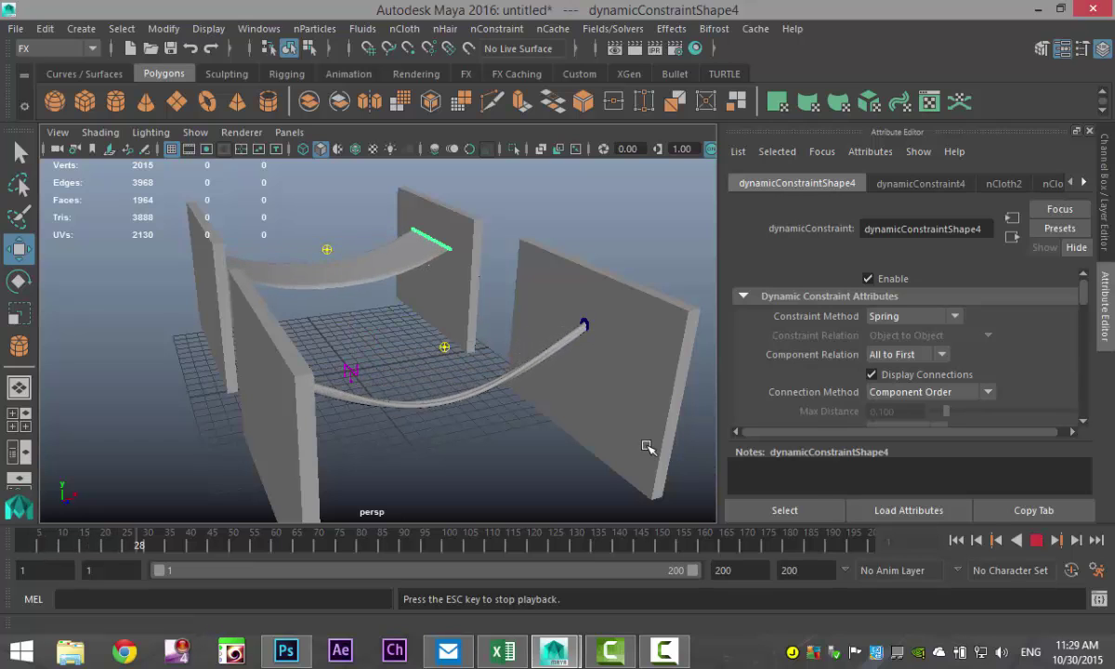
pyautogui.keyDown('alt'); pyautogui.moveTo(639, 448); pyautogui.dragTo(615, 450); pyautogui.keyUp('alt')
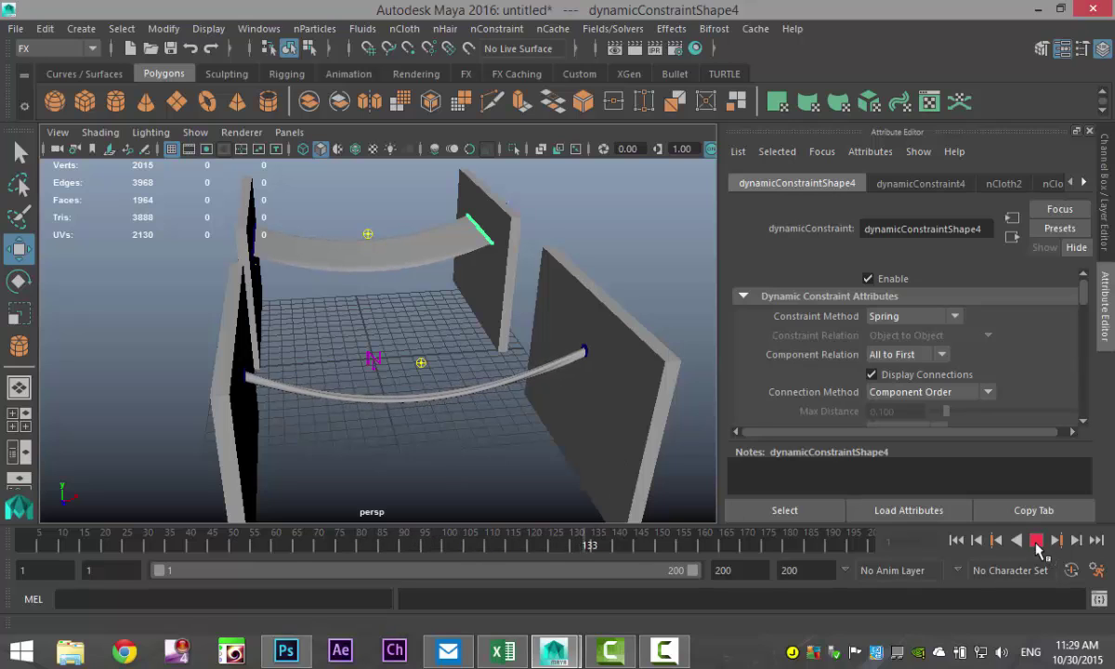
pyautogui.click(1037, 541)
pyautogui.scroll(3, 597, 430)
pyautogui.keyDown('alt'); pyautogui.moveTo(589, 430); pyautogui.dragTo(551, 427); pyautogui.keyUp('alt')
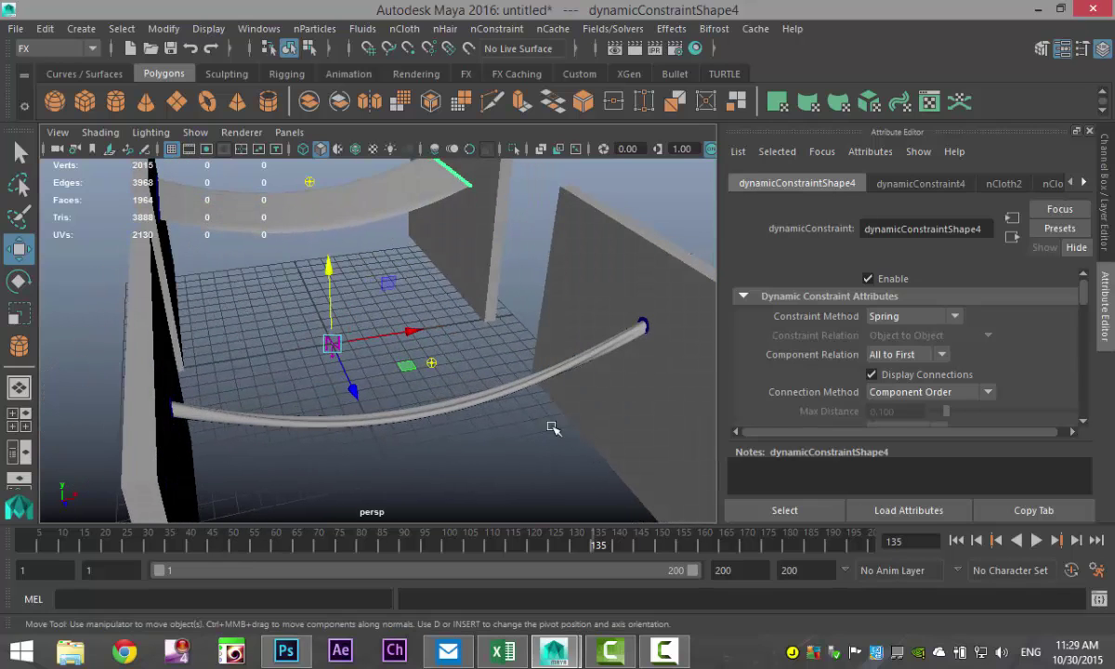
pyautogui.click(498, 381)
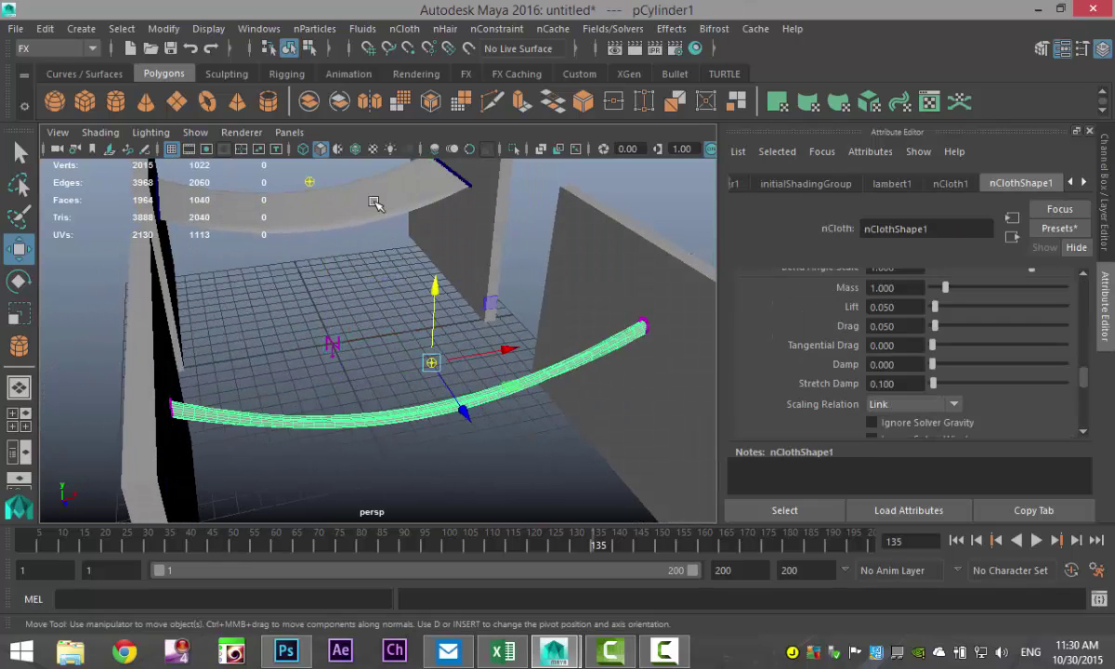
pyautogui.press('Right')
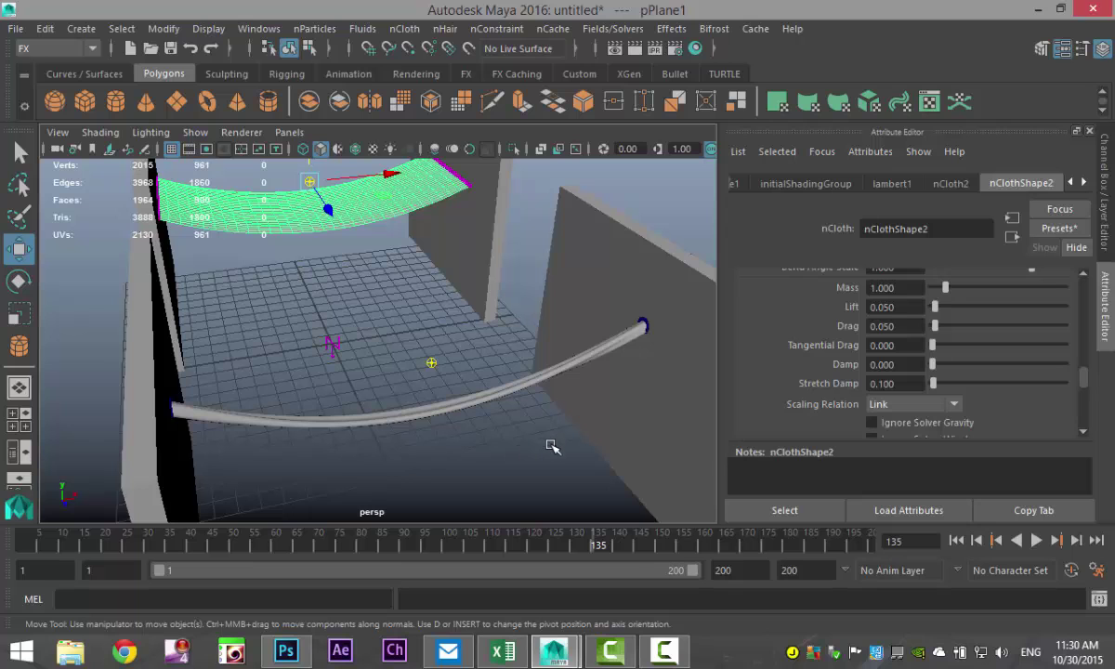
# - Replace the tube's nClothShape1 settings with the silk preset (Mass 0.200, Damp 0.200)
pyautogui.keyDown('alt'); pyautogui.moveTo(550, 447); pyautogui.dragTo(473, 399); pyautogui.keyUp('alt')
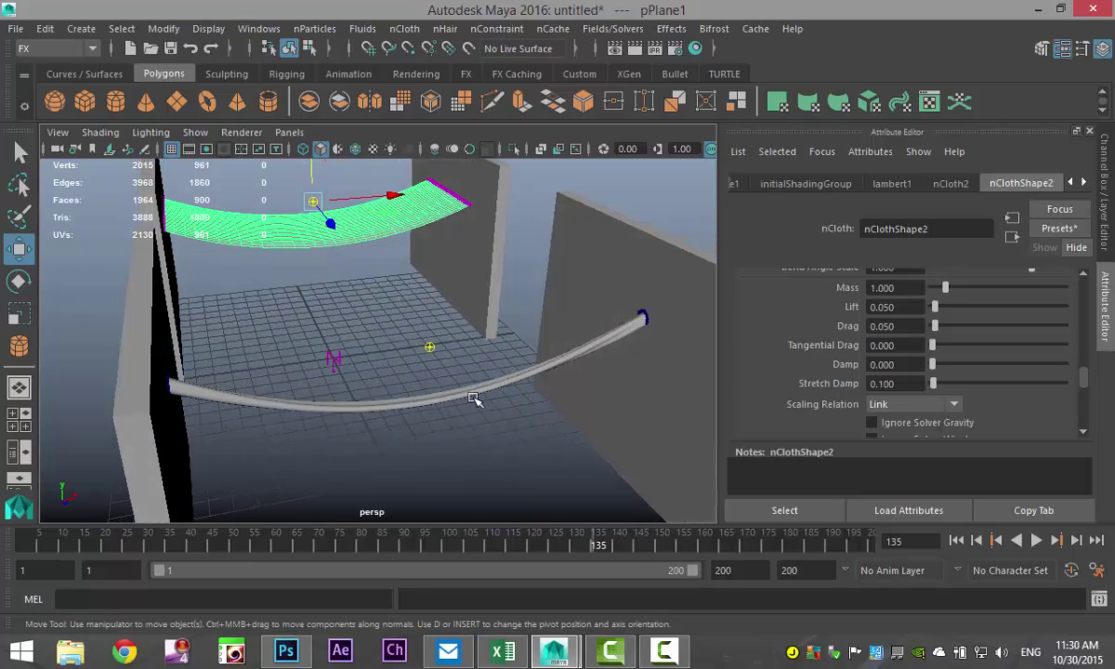
pyautogui.click(469, 395)
pyautogui.keyDown('alt'); pyautogui.moveTo(506, 414); pyautogui.dragTo(519, 444, button='middle'); pyautogui.keyUp('alt')
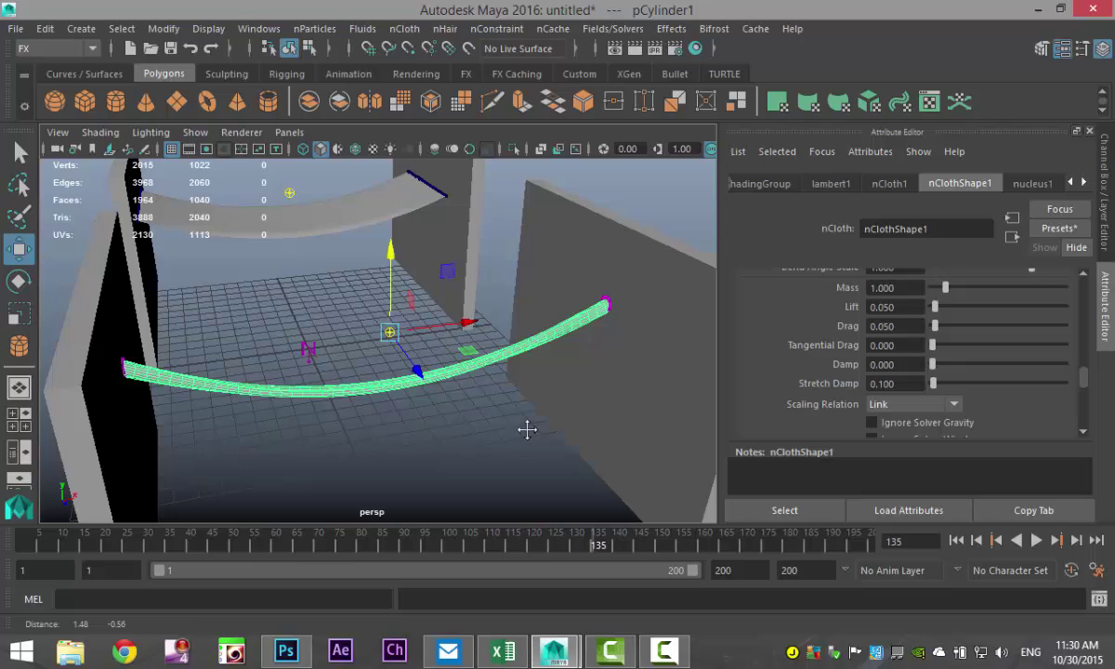
pyautogui.keyDown('alt'); pyautogui.moveTo(526, 429); pyautogui.dragTo(529, 440); pyautogui.keyUp('alt')
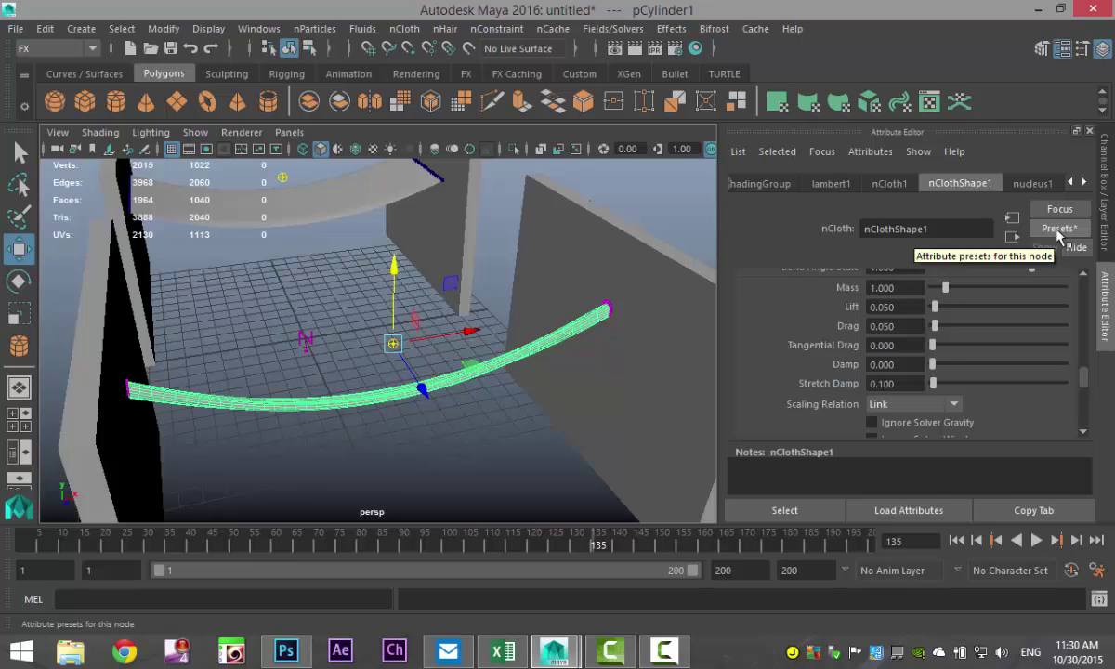
pyautogui.click(1056, 229)
pyautogui.moveTo(1025, 439)
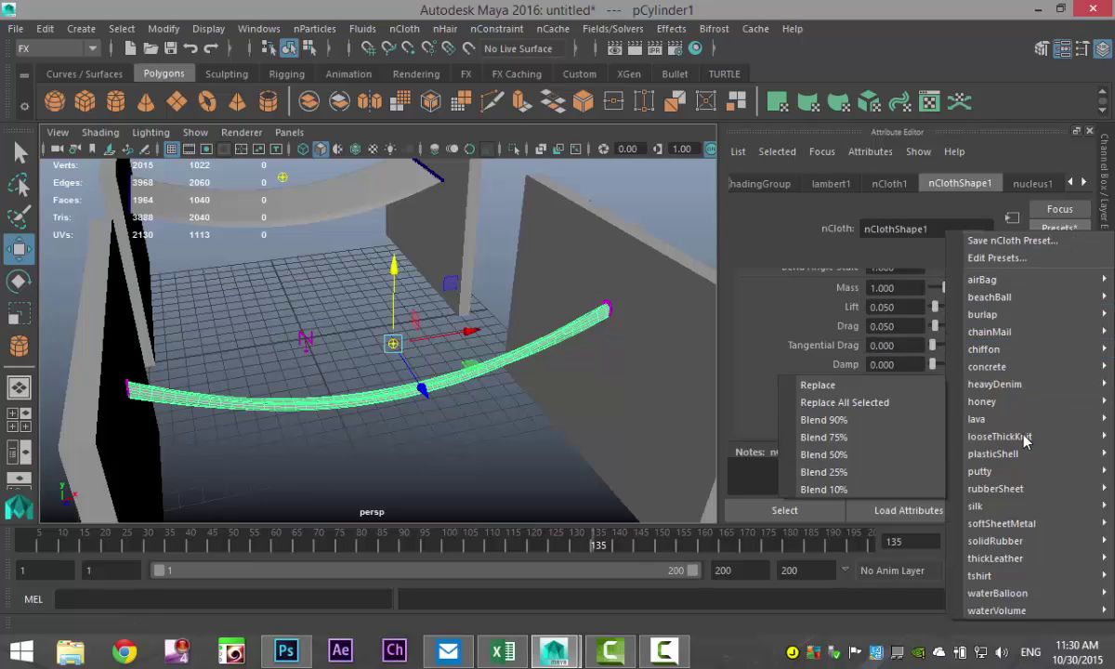
pyautogui.moveTo(1017, 618)
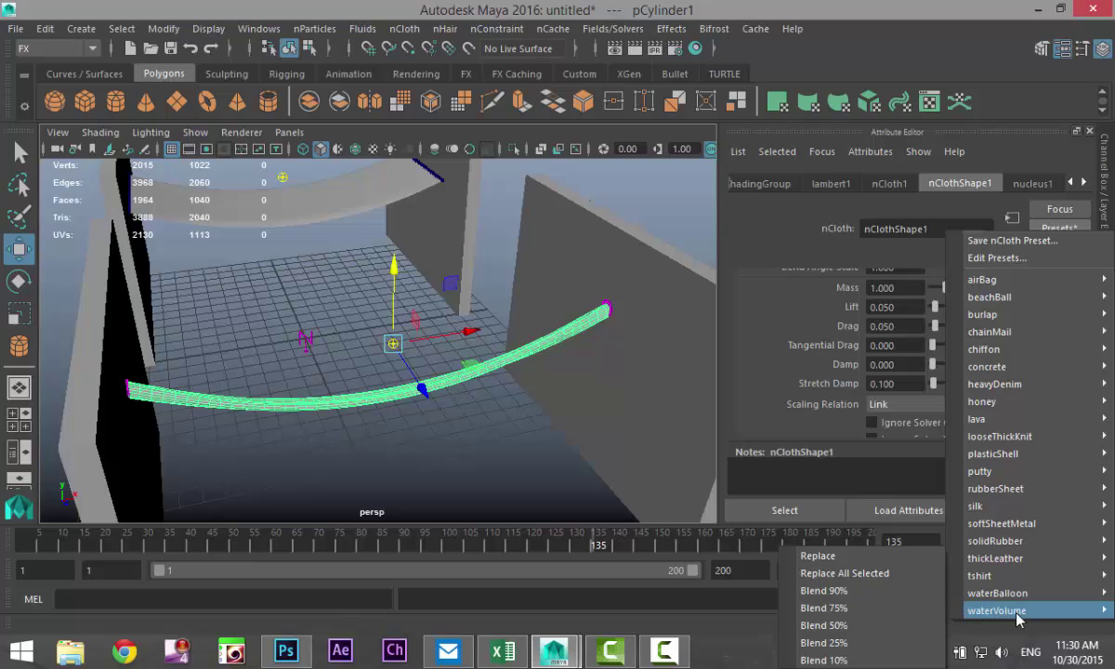
pyautogui.moveTo(1026, 316)
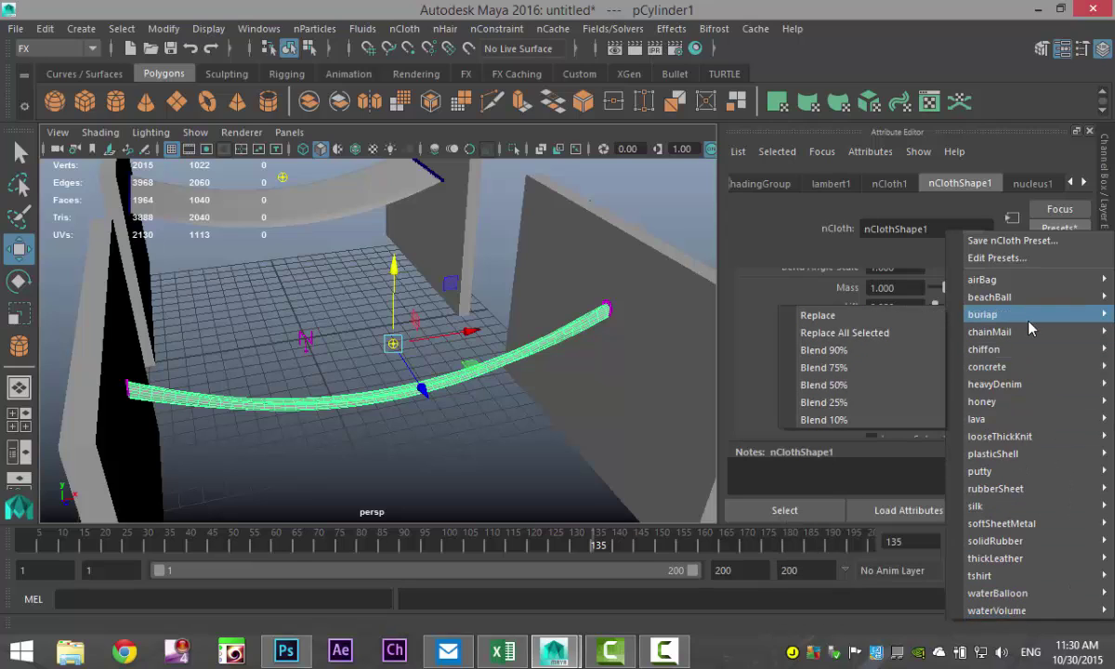
pyautogui.moveTo(1036, 369)
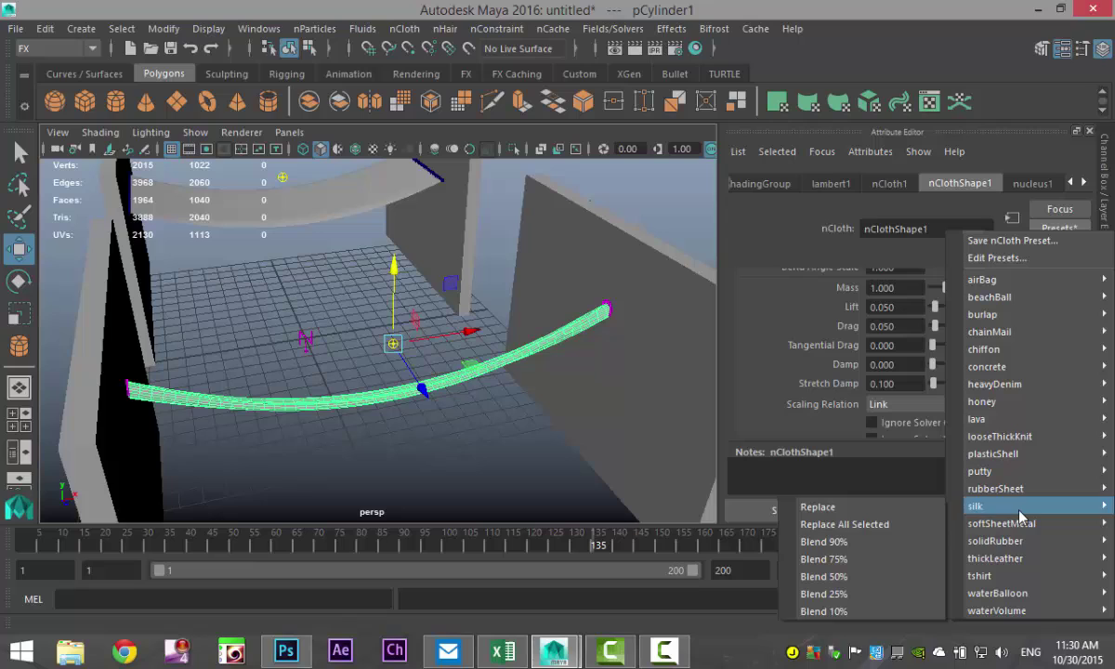
pyautogui.moveTo(1023, 540)
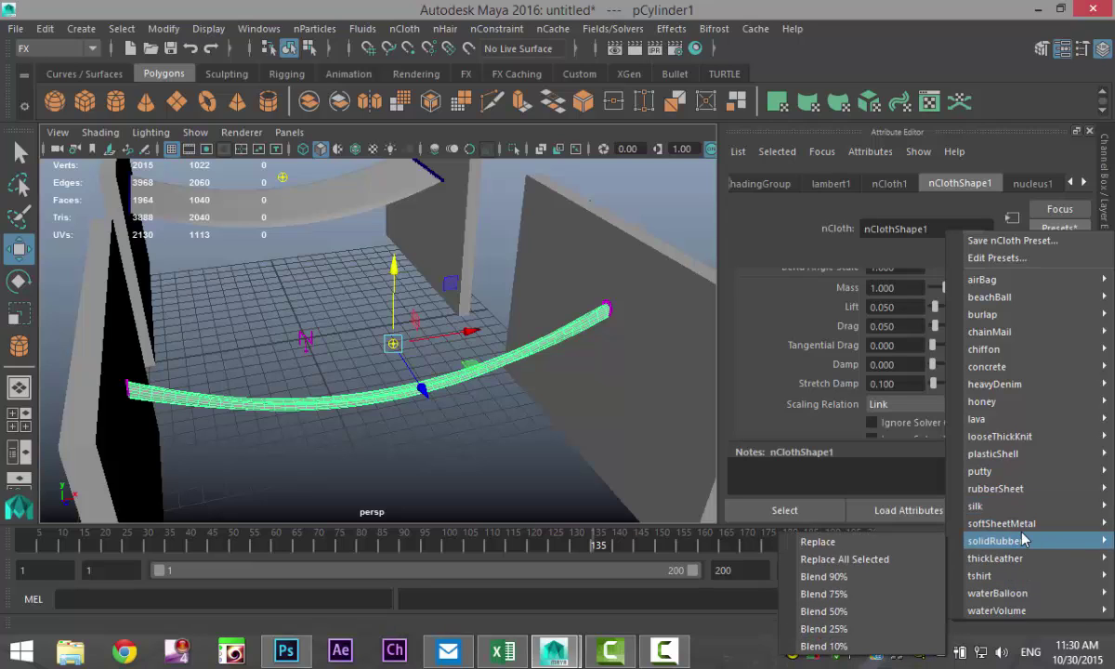
pyautogui.moveTo(996, 513)
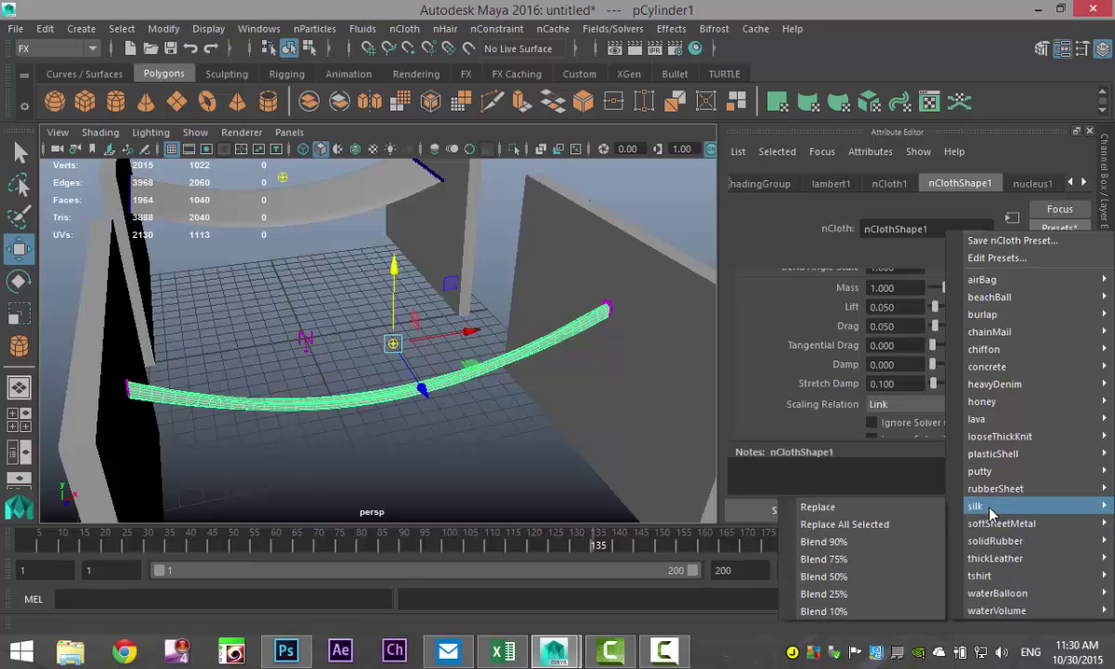
pyautogui.click(854, 508)
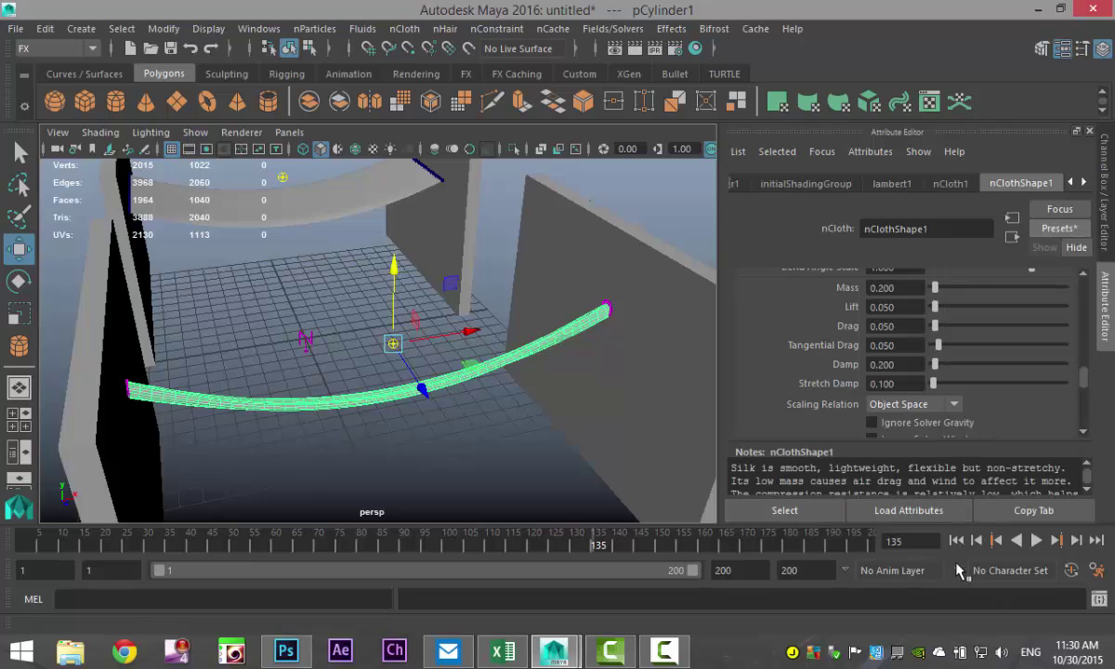
# - Replay the silk tube simulation, stop near frame 3, and scroll to the Dynamic Properties settings
pyautogui.click(1036, 540)
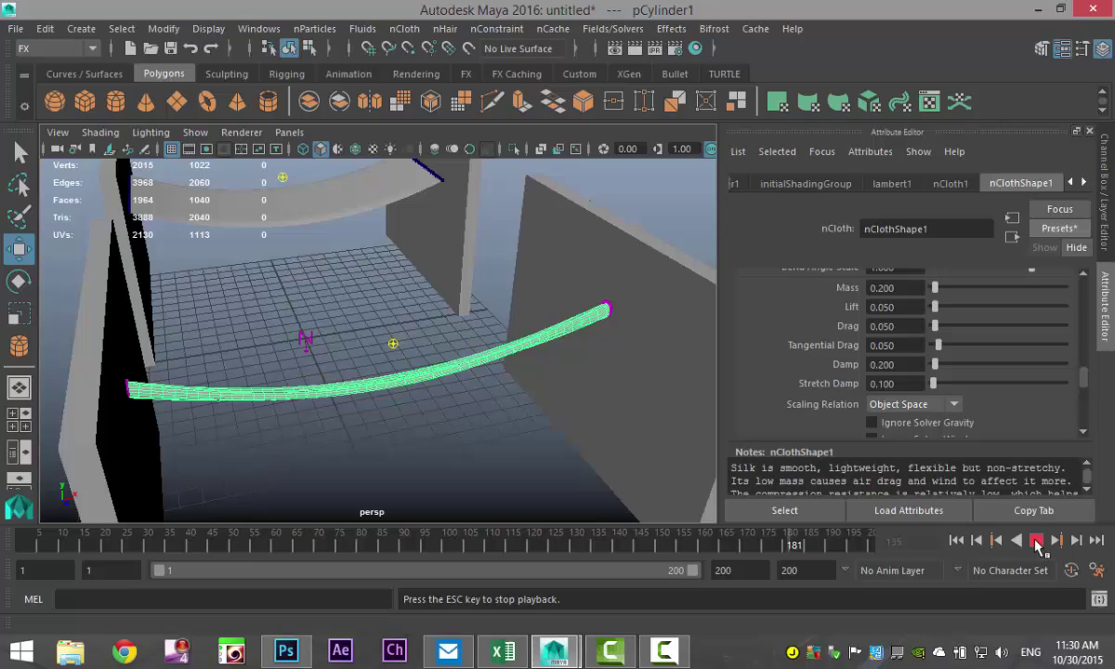
pyautogui.click(1036, 540)
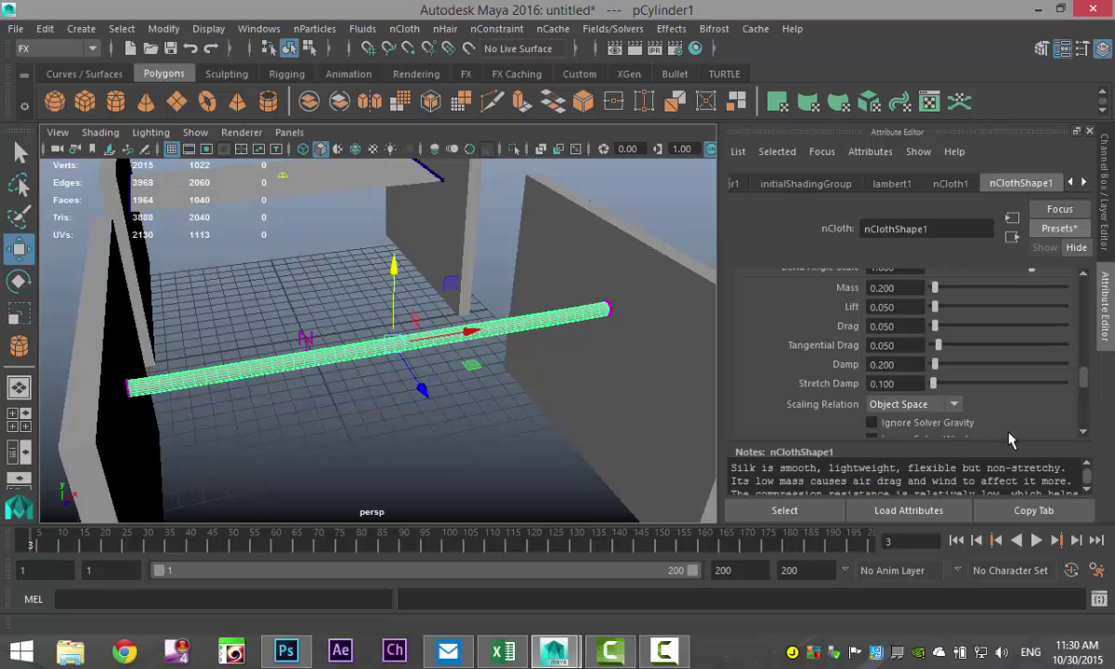
pyautogui.scroll(3, 1008, 435)
pyautogui.scroll(10, 848, 425)
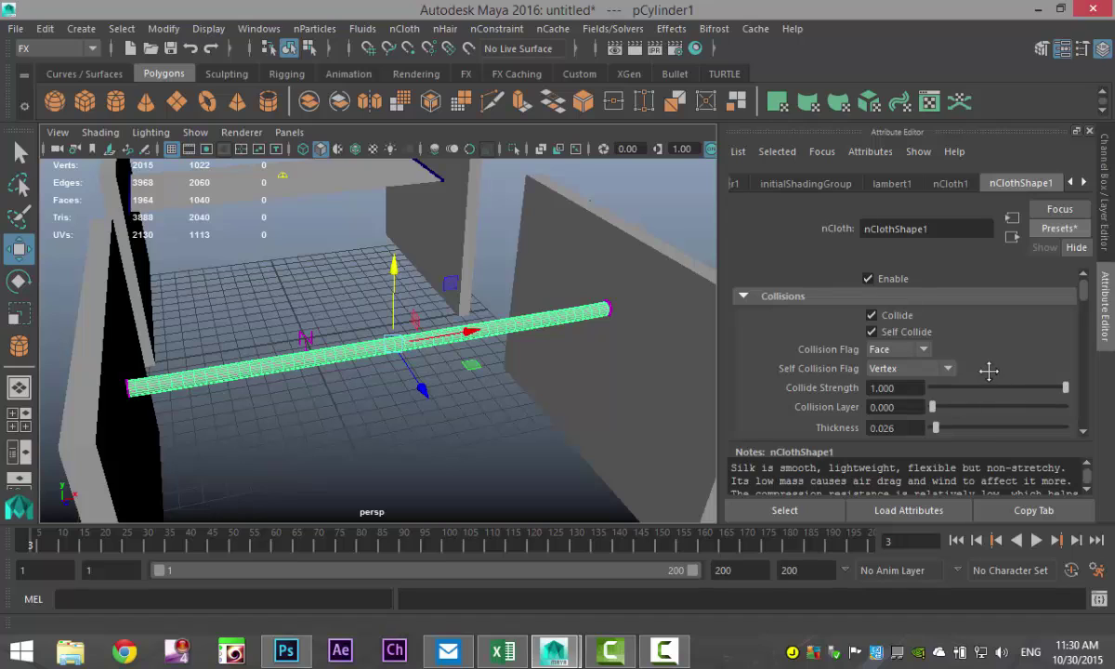
pyautogui.scroll(-2, 988, 371)
pyautogui.scroll(-8, 988, 351)
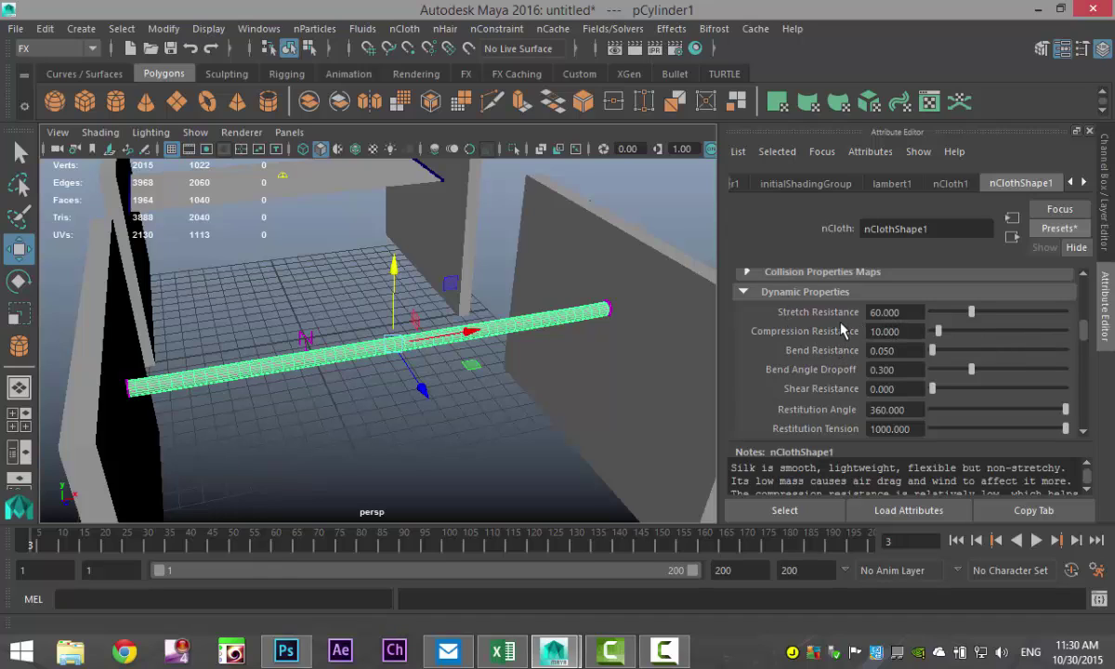
# - Adjust the tube's Stretch Resistance and test how the cable sags in playback
pyautogui.moveTo(972, 316); pyautogui.dragTo(947, 316)
pyautogui.click(1036, 539)
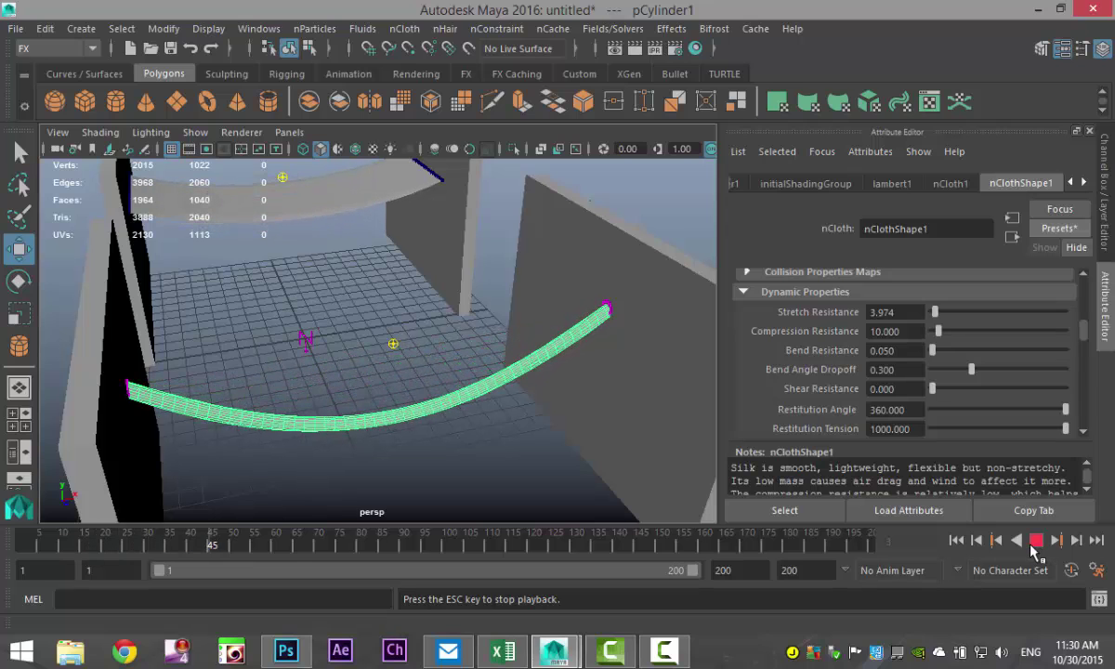
pyautogui.click(1036, 540)
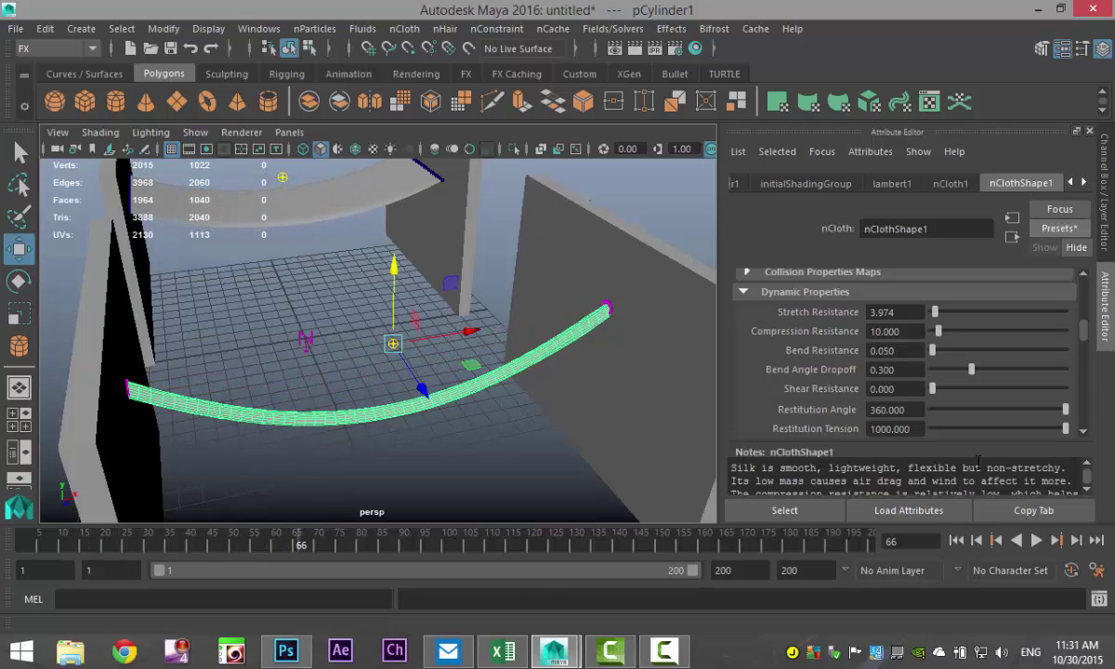
pyautogui.click(908, 311)
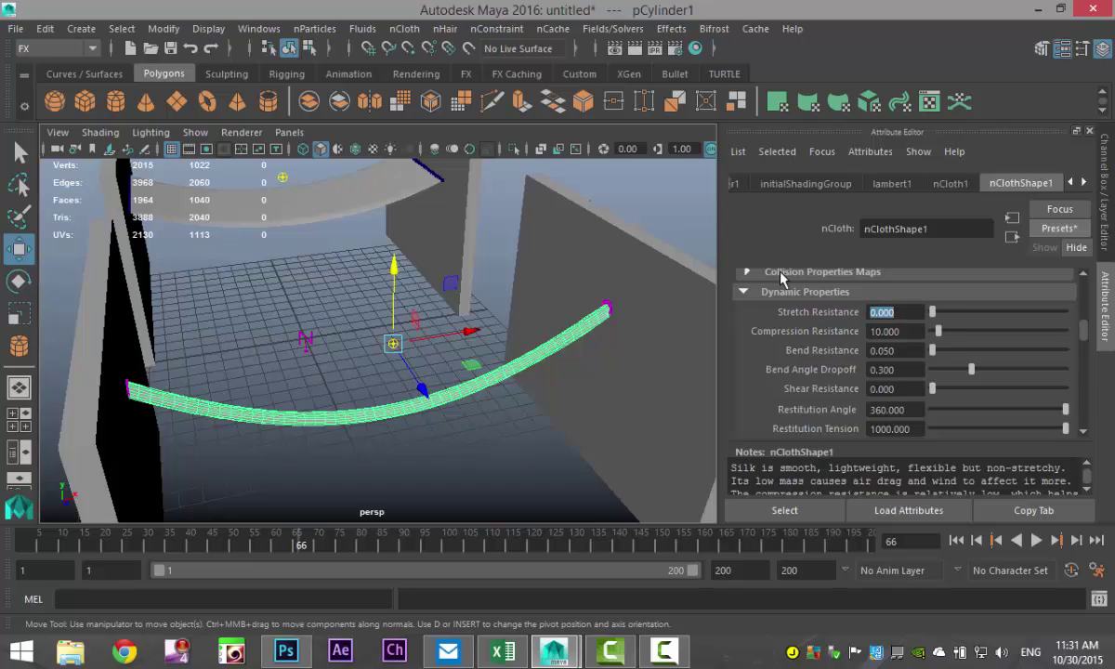
pyautogui.click(1036, 539)
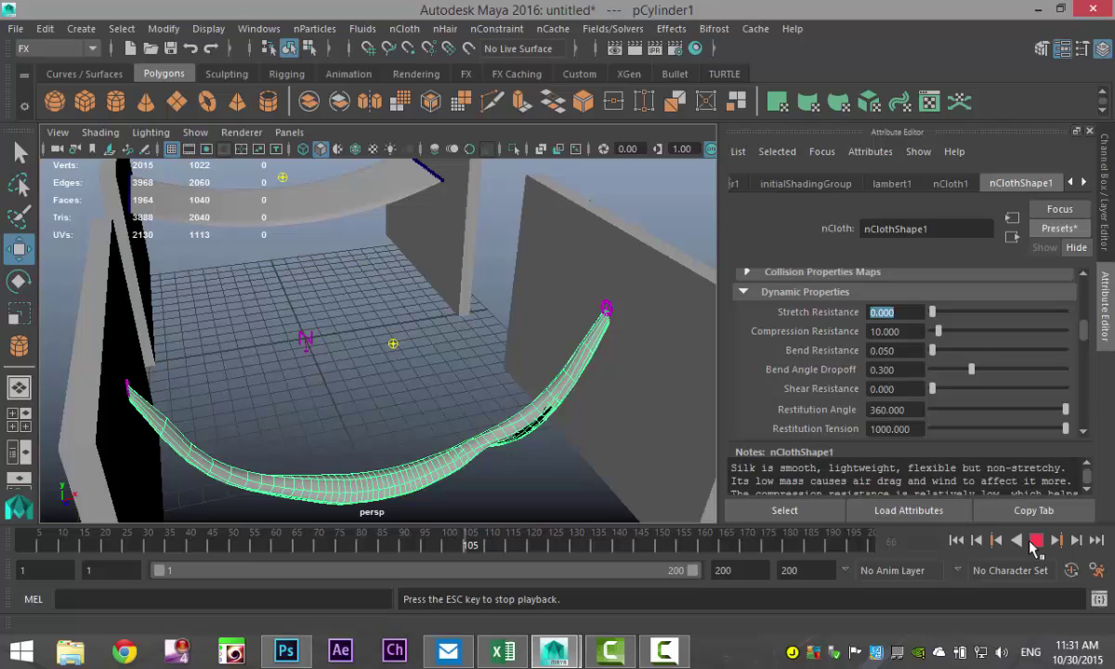
pyautogui.click(1036, 539)
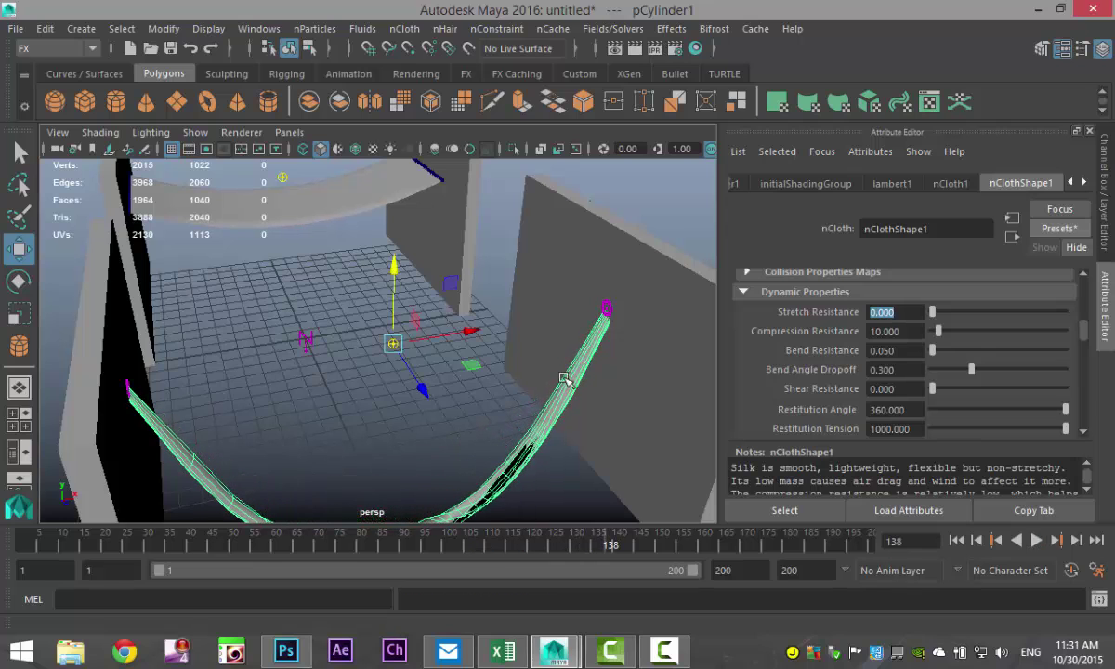
# - Commit a Stretch Resistance of 100 and replay the simulation from frame 1
pyautogui.keyDown('alt'); pyautogui.moveTo(548, 364); pyautogui.dragTo(573, 323); pyautogui.keyUp('alt')
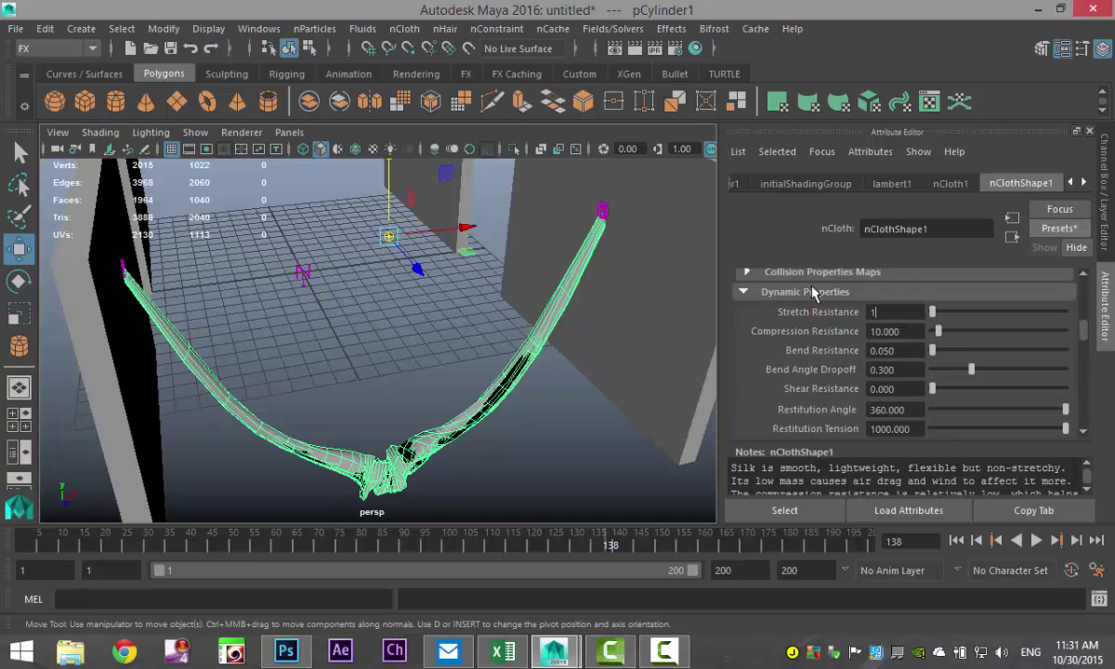
pyautogui.press('Return')
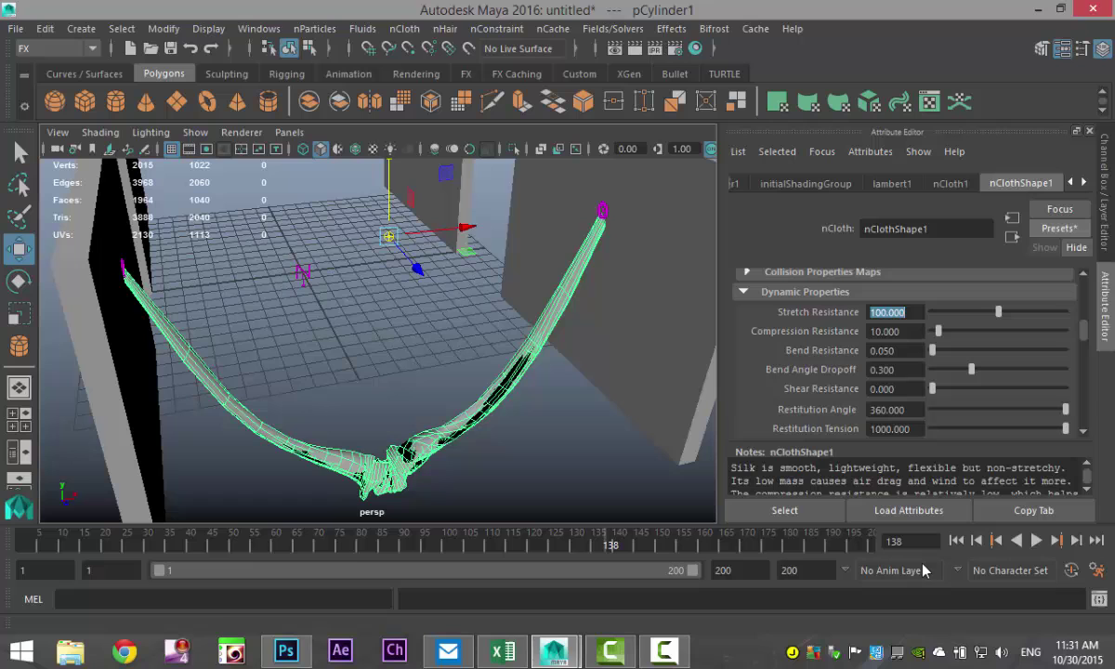
pyautogui.click(1035, 540)
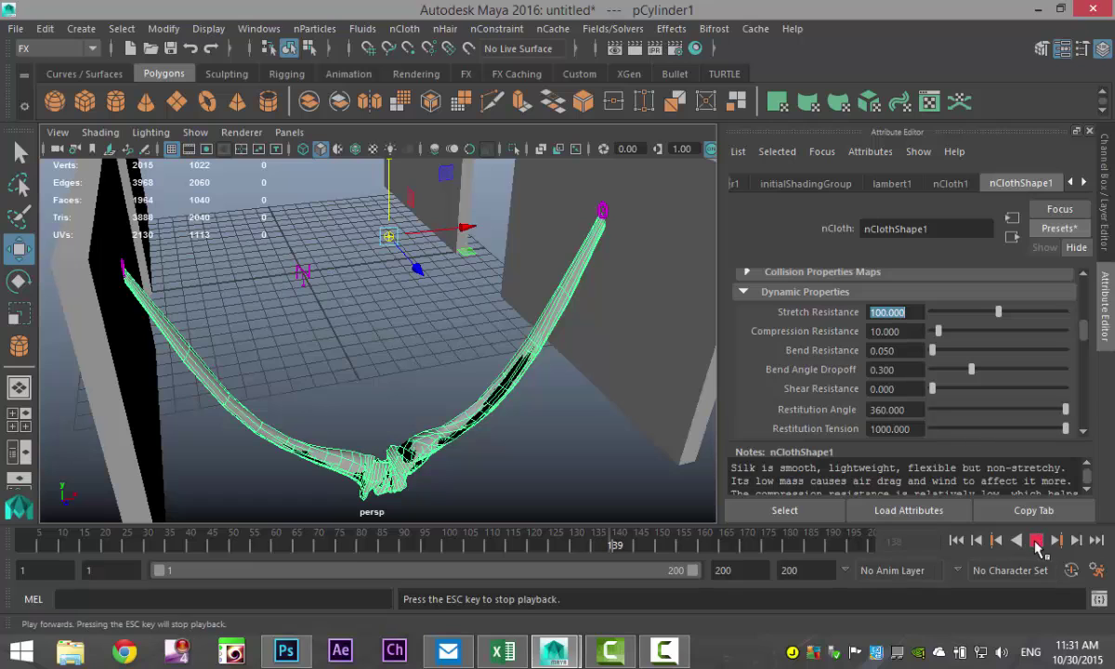
pyautogui.click(956, 539)
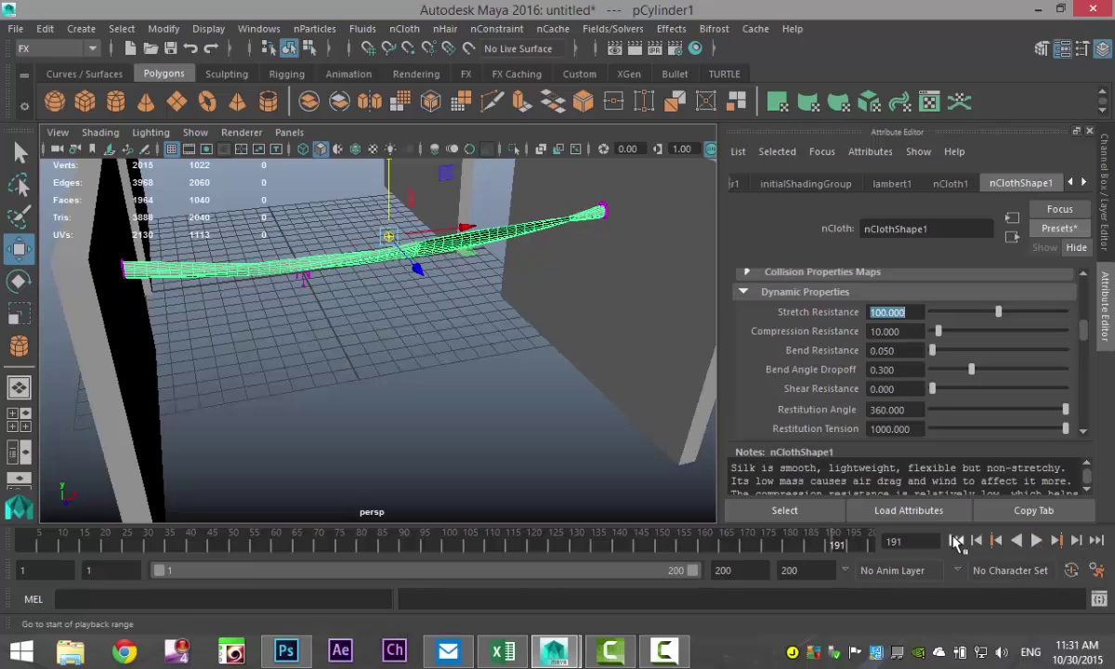
pyautogui.click(1034, 539)
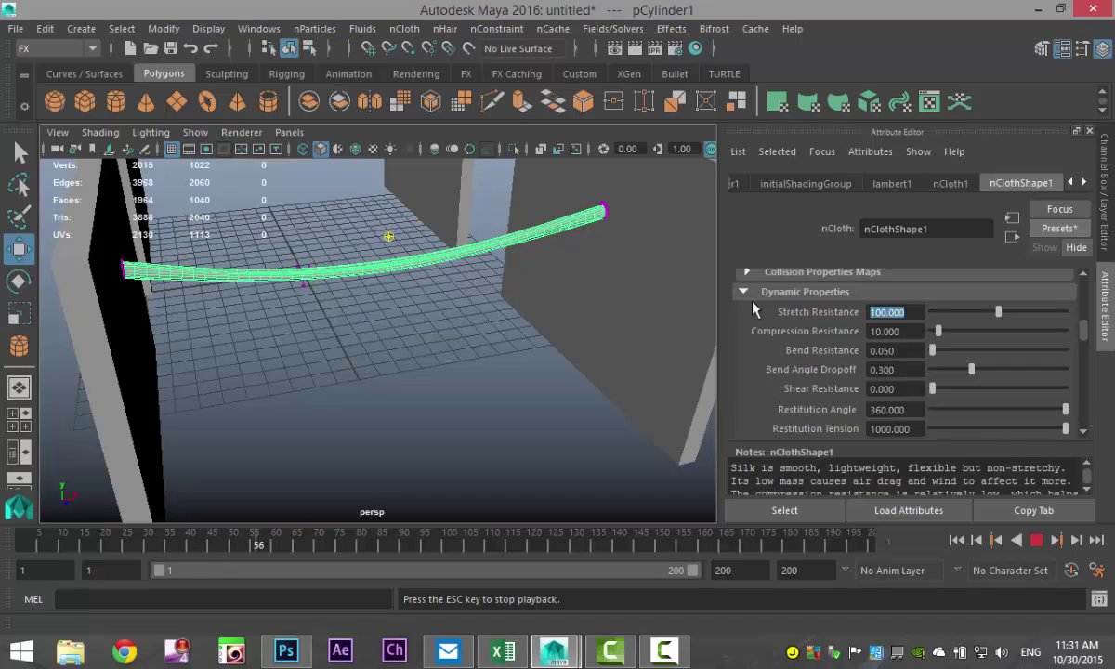
# - Enter 500 for Stretch Resistance, drag Compression Resistance to 125.828, and replay from frame 1
pyautogui.write('500')
pyautogui.press('Return')
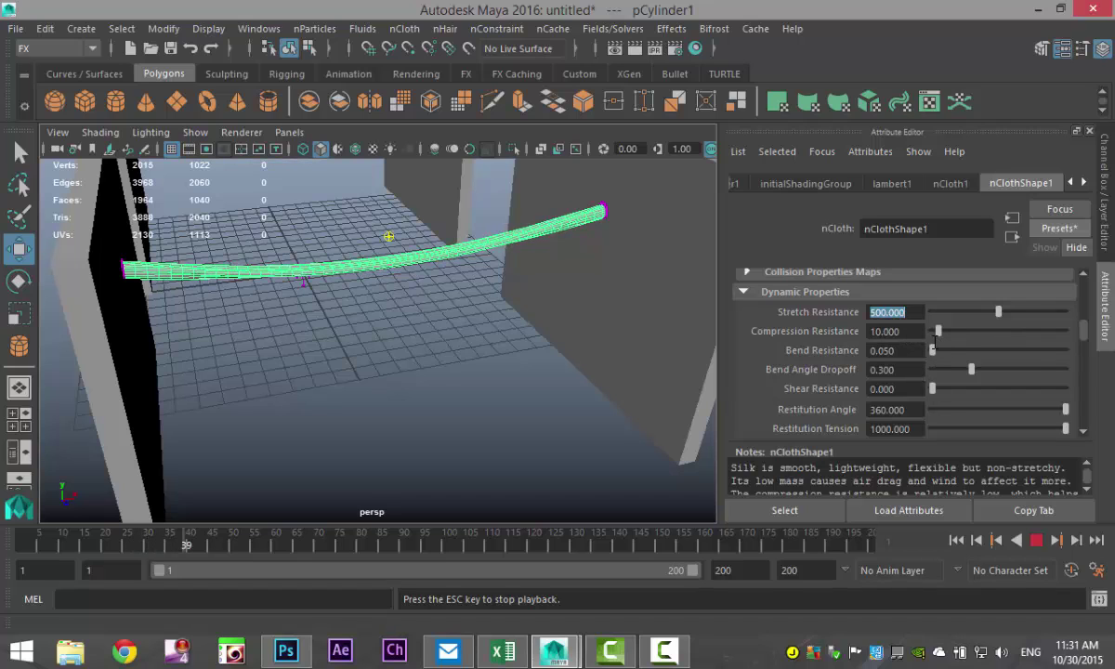
pyautogui.moveTo(937, 329); pyautogui.dragTo(1016, 340)
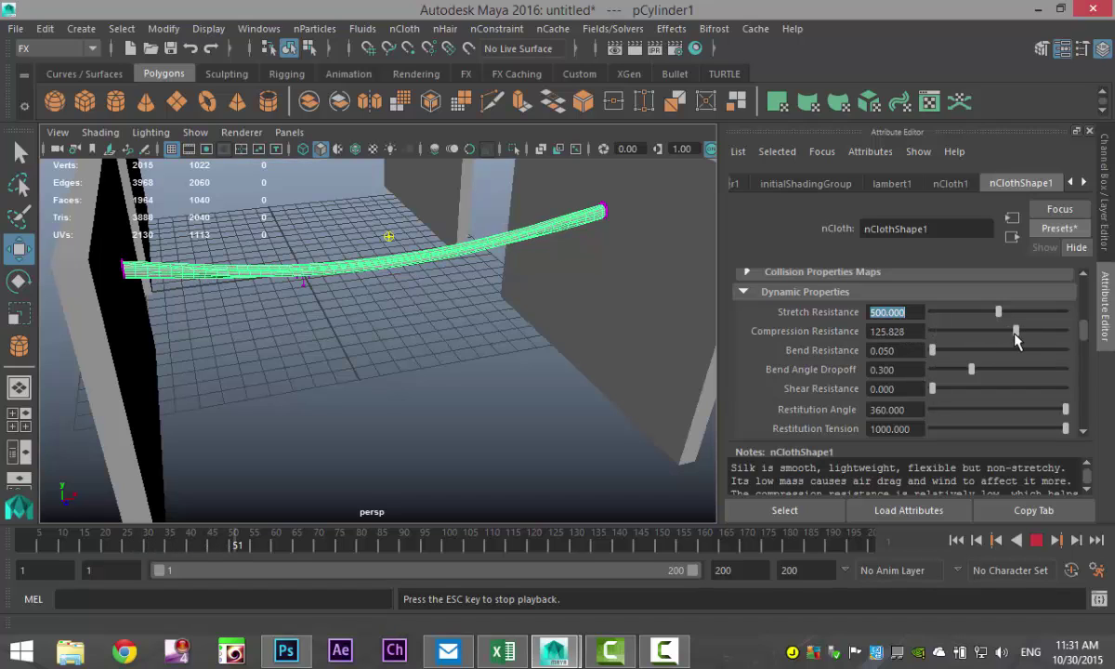
pyautogui.click(1035, 540)
pyautogui.click(956, 540)
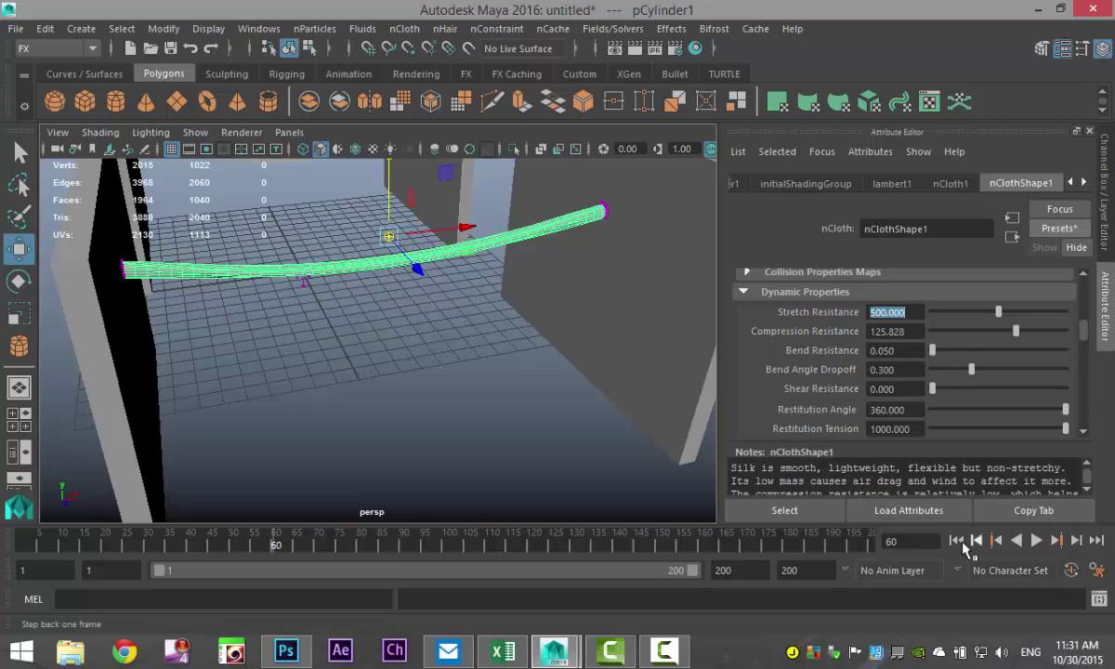
pyautogui.click(1036, 539)
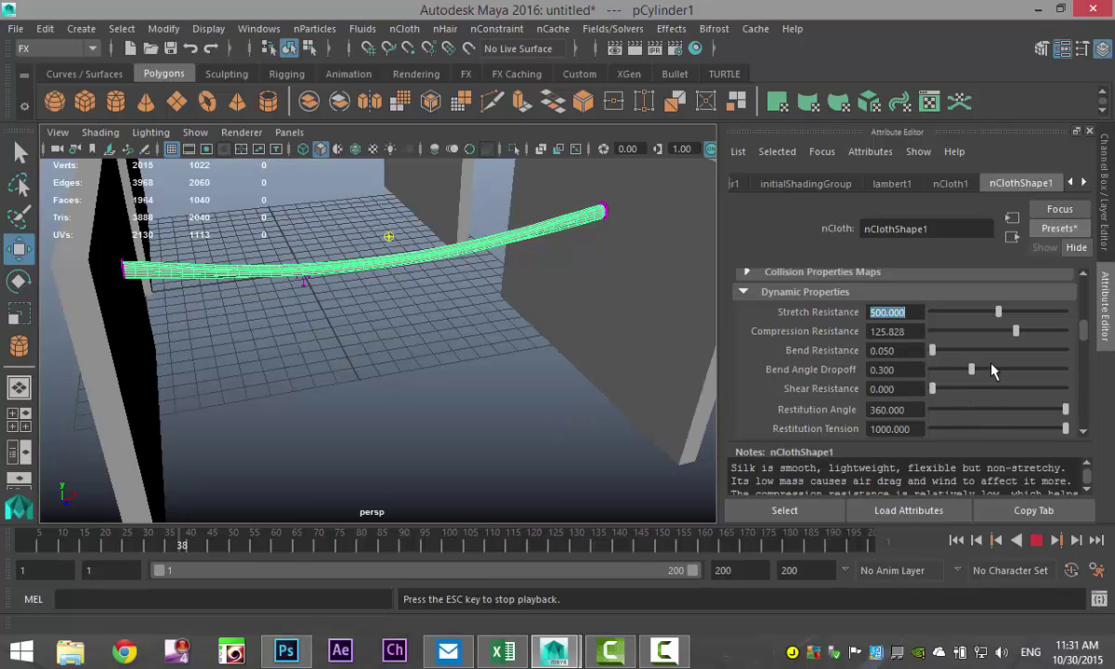
# - Test Deform Resistance values around 7.35 and 3.8 during playback, then rewind to frame 1
pyautogui.scroll(-2, 990, 370)
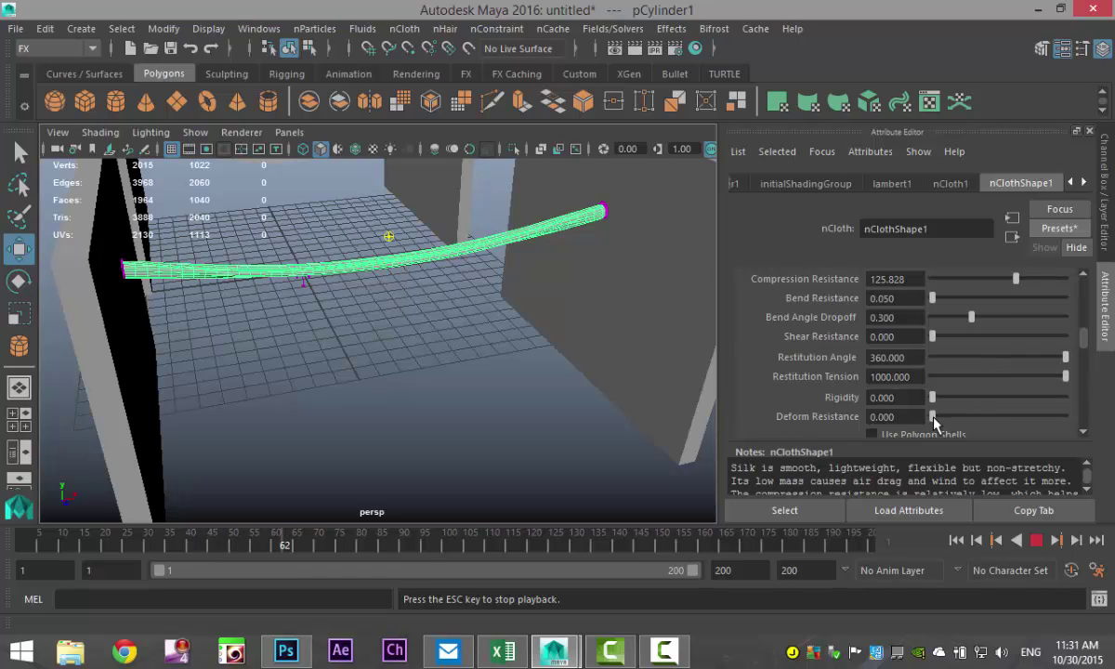
pyautogui.moveTo(1010, 417); pyautogui.dragTo(1030, 418)
pyautogui.click(976, 542)
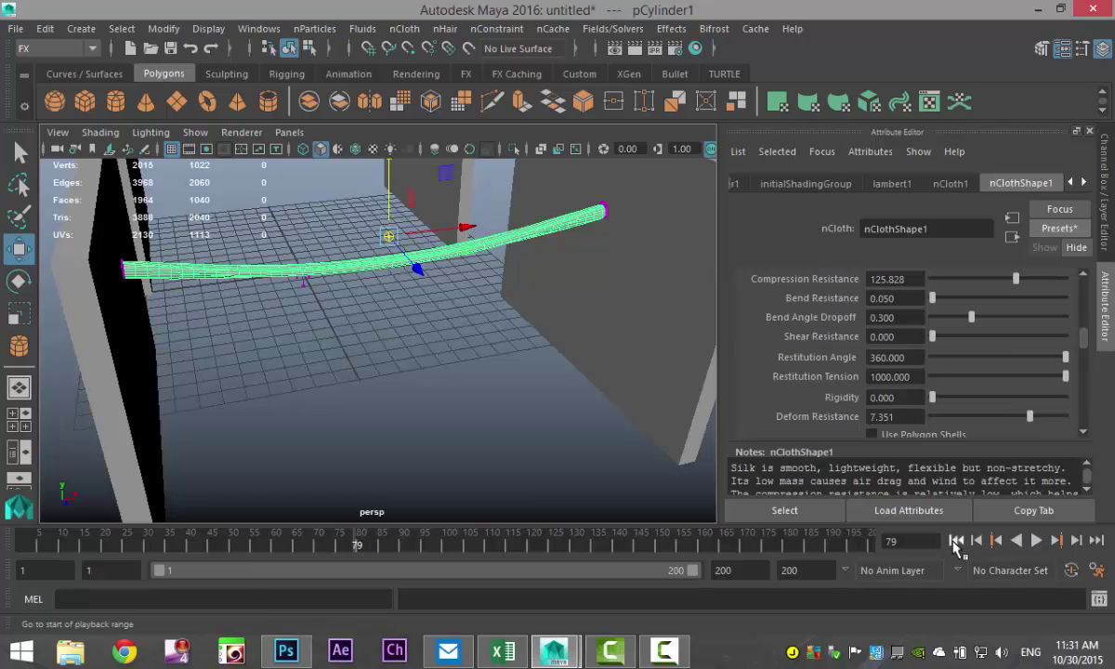
pyautogui.click(956, 539)
pyautogui.click(1036, 541)
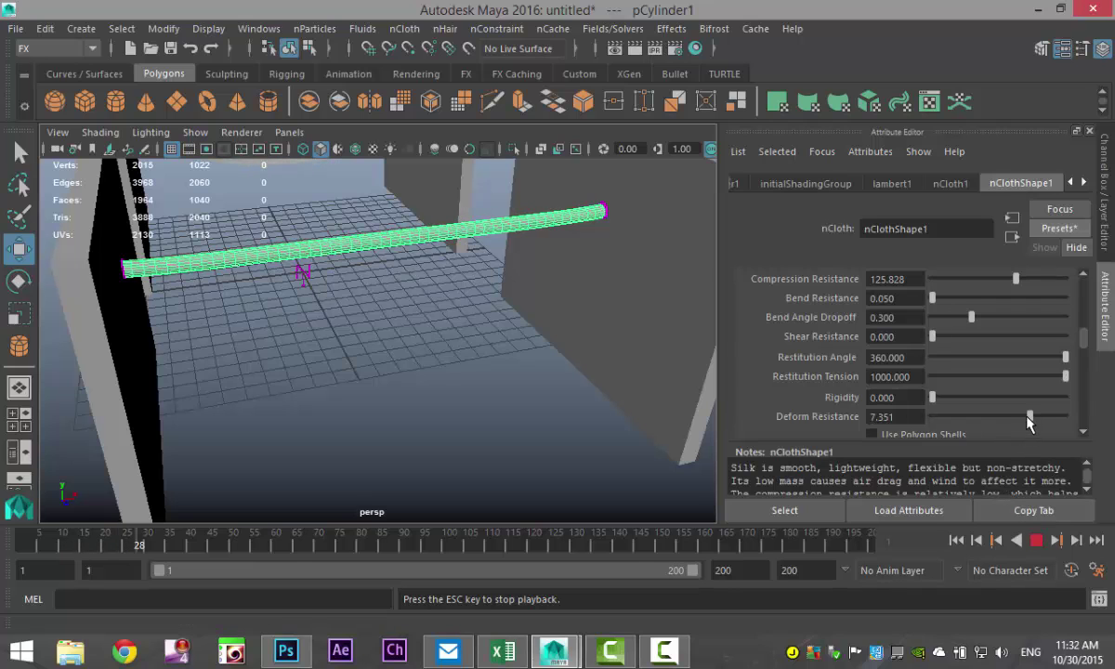
pyautogui.moveTo(1027, 420)
pyautogui.mouseDown()
pyautogui.moveTo(931, 450)
pyautogui.moveTo(977, 447)
pyautogui.mouseUp()
pyautogui.click(1036, 540)
pyautogui.click(957, 540)
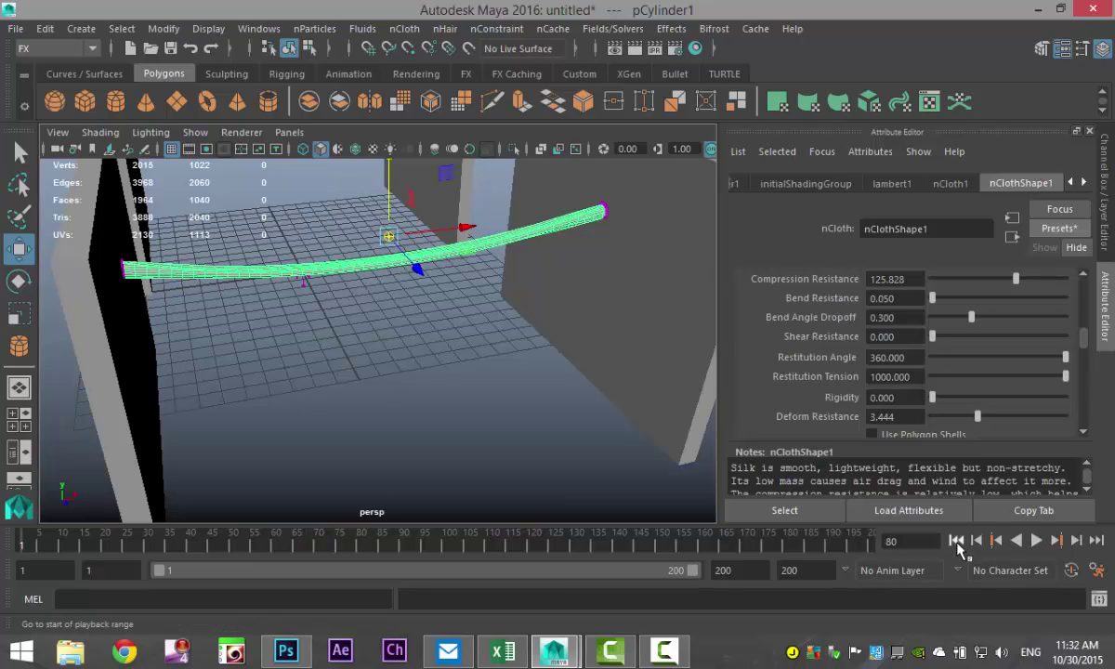
pyautogui.keyDown('alt'); pyautogui.moveTo(526, 376); pyautogui.dragTo(549, 423); pyautogui.keyUp('alt')
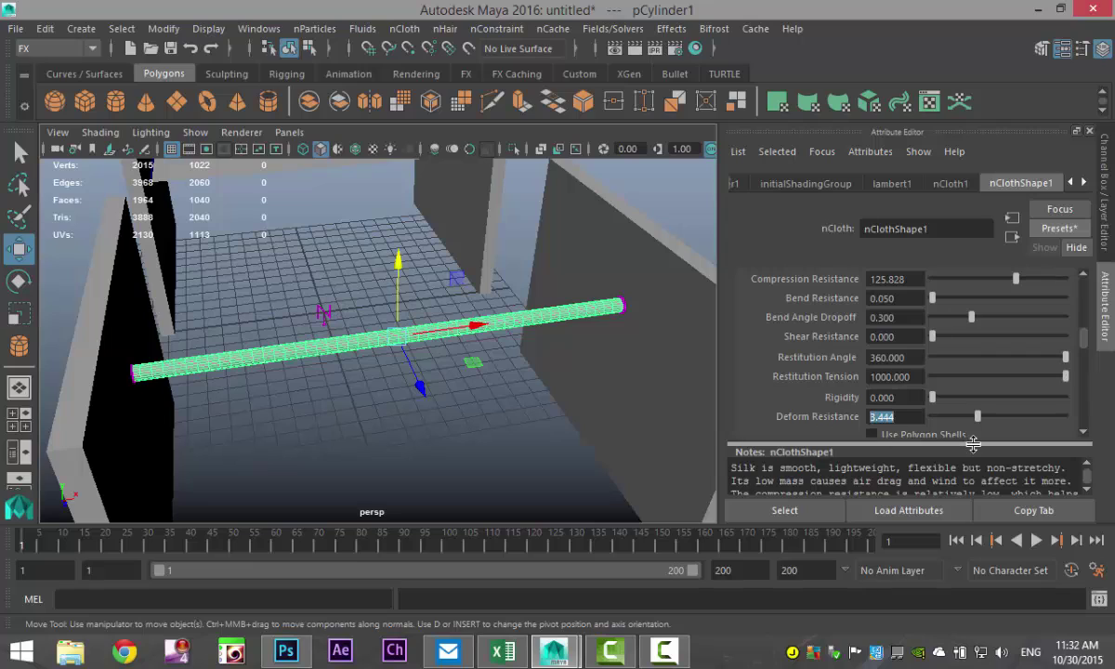
# - Commit Deform Resistance 1, then during playback lower Compression to 33.113 and Stretch to 86.093
pyautogui.press('Return')
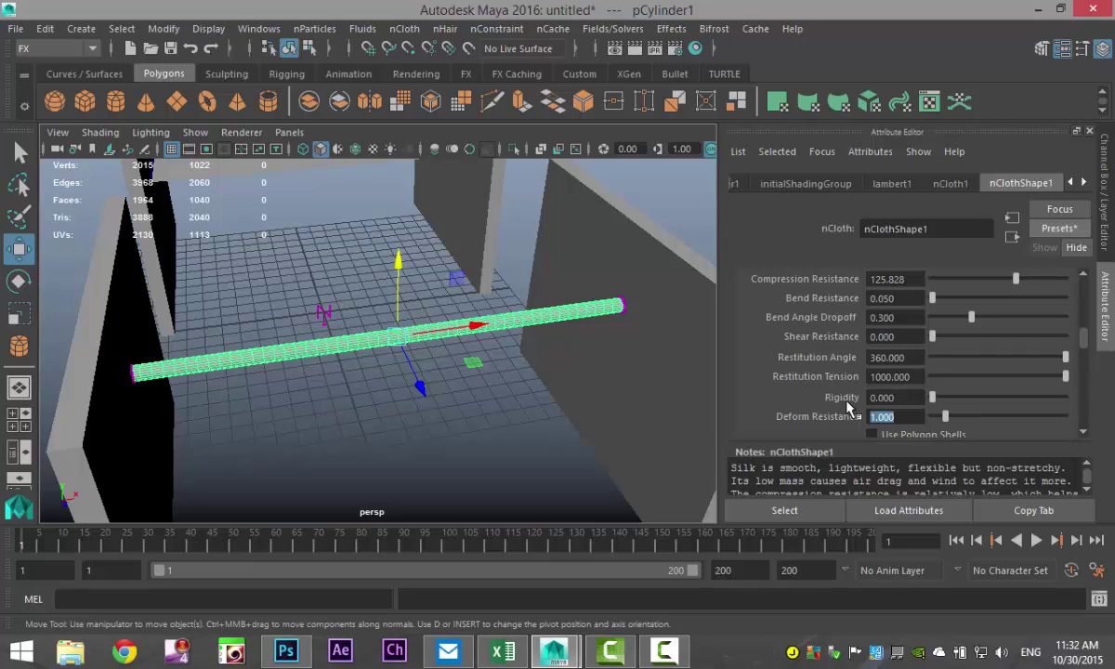
pyautogui.click(1035, 539)
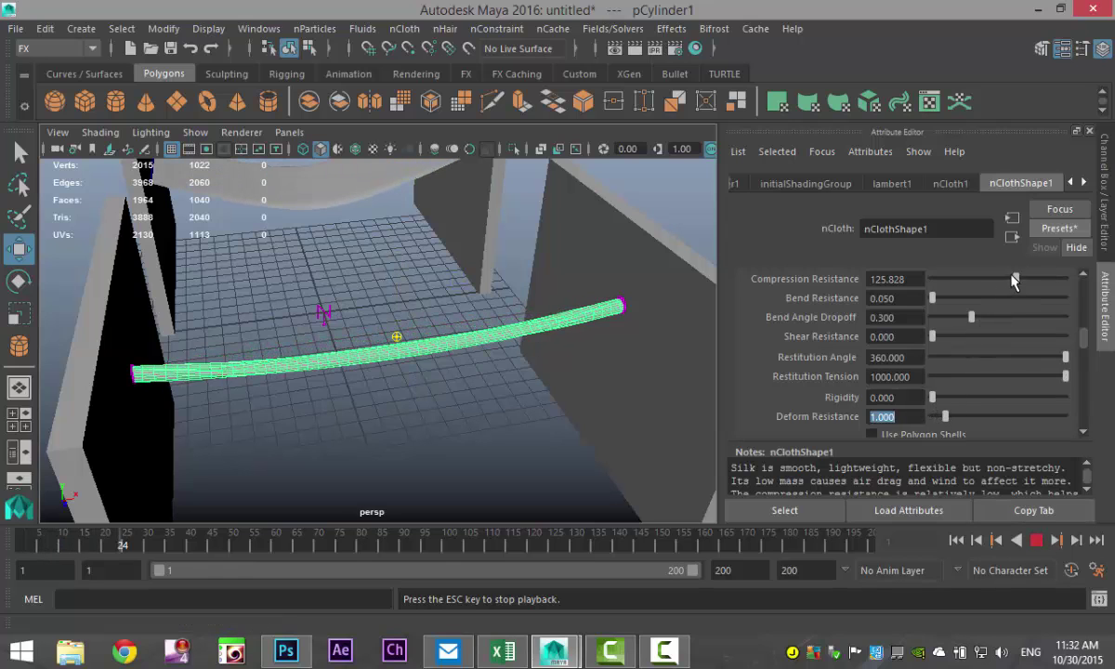
pyautogui.moveTo(1013, 281); pyautogui.dragTo(954, 286)
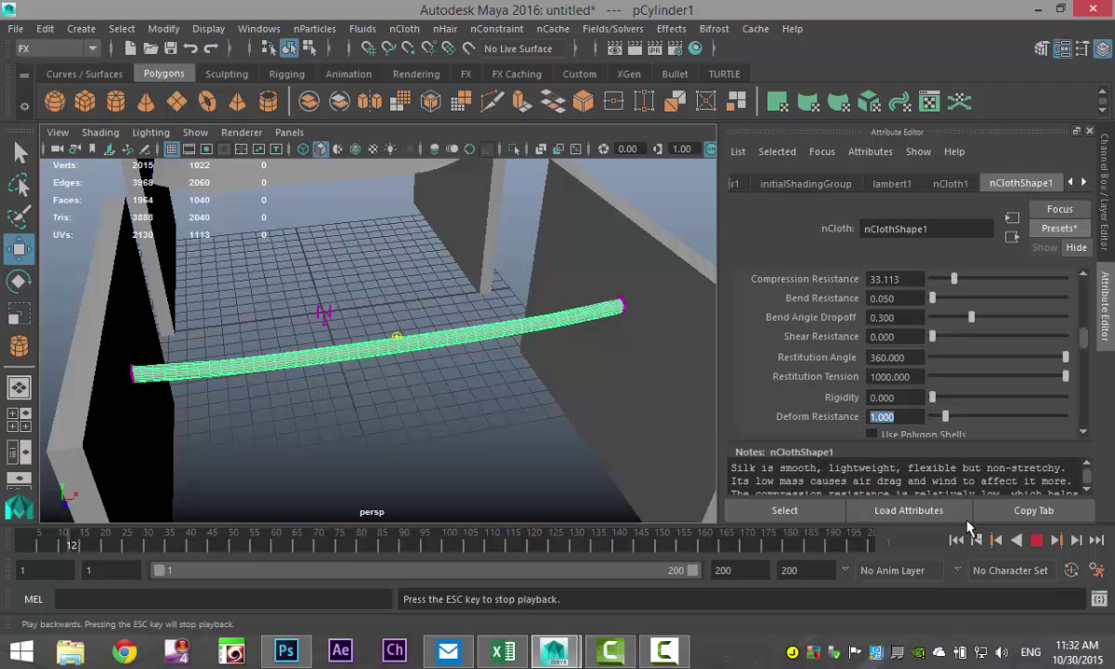
pyautogui.scroll(2, 958, 400)
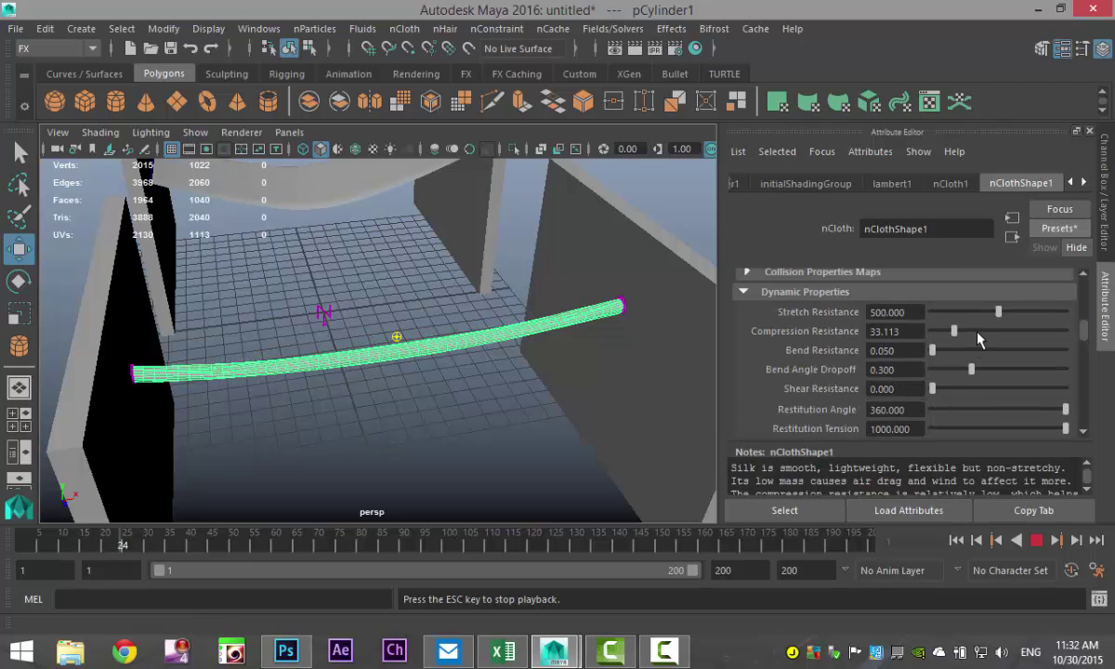
pyautogui.moveTo(998, 312); pyautogui.dragTo(943, 317)
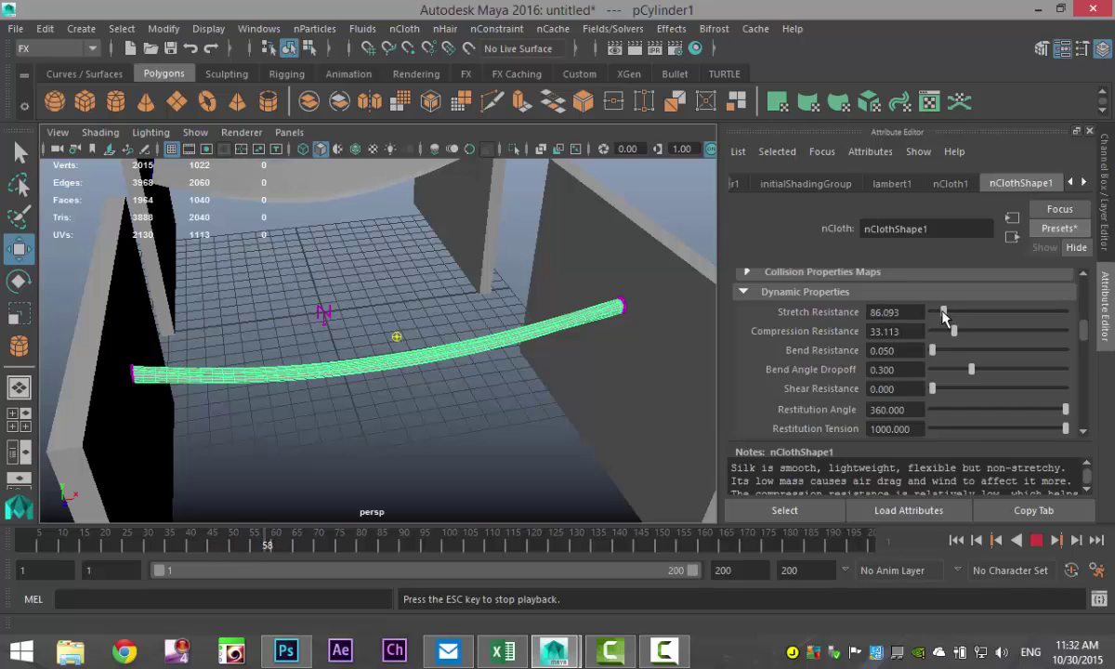
pyautogui.keyDown('alt'); pyautogui.moveTo(547, 450); pyautogui.dragTo(557, 428); pyautogui.keyUp('alt')
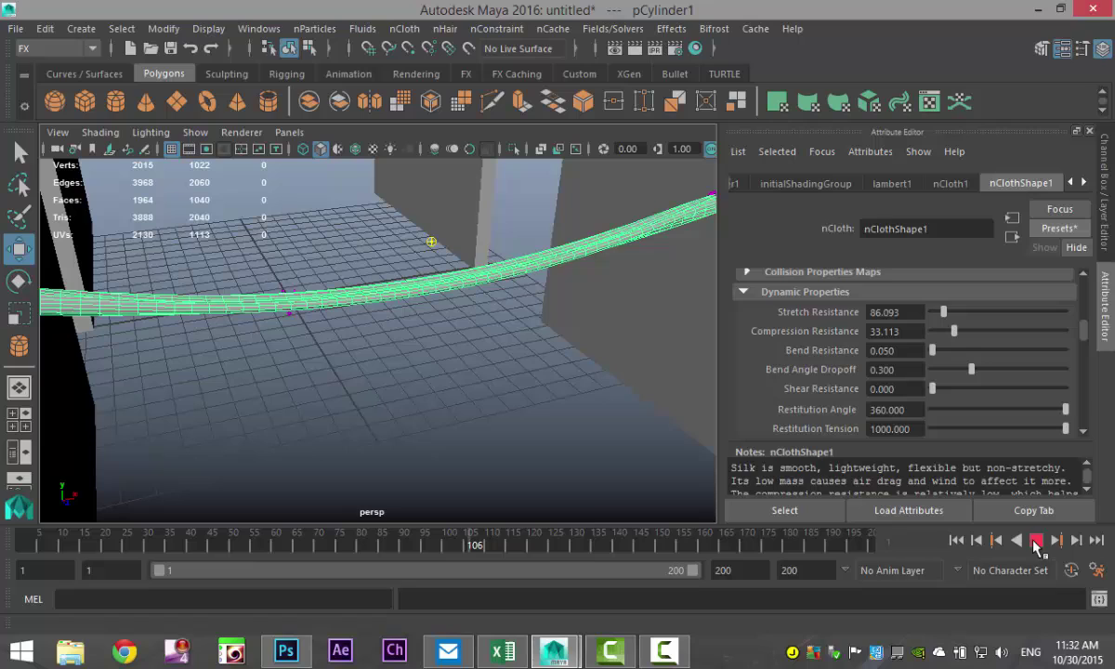
pyautogui.press('Escape')
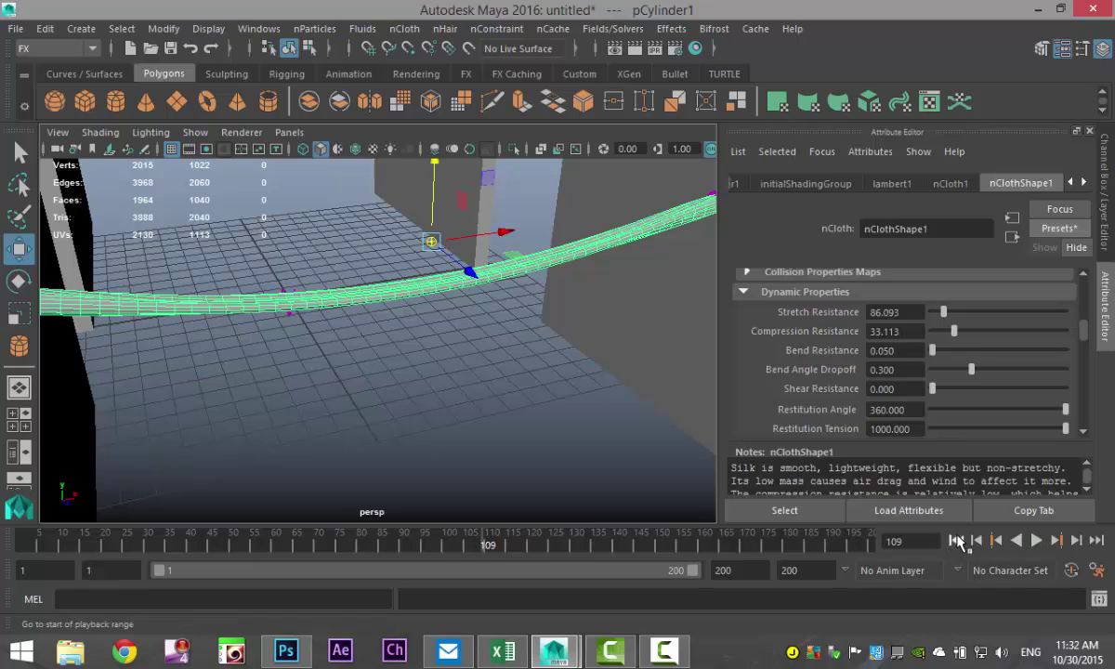
pyautogui.click(956, 540)
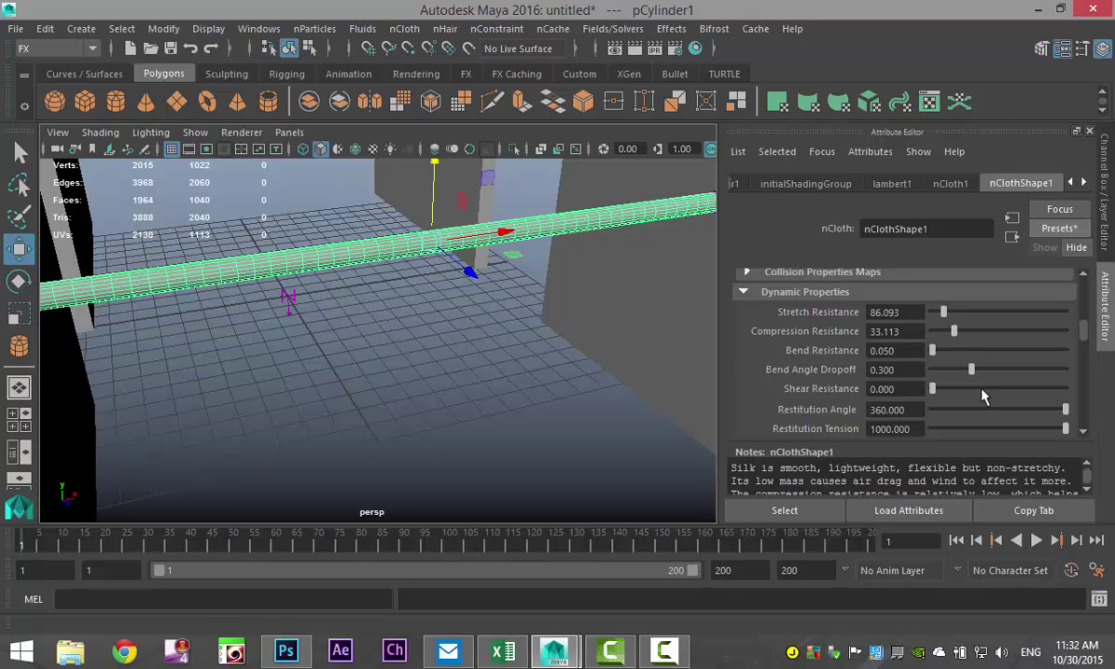
# - Raise the cable's Rigidity to 6.424, play to about frame 64, then rewind to frame 1
pyautogui.scroll(-2, 985, 397)
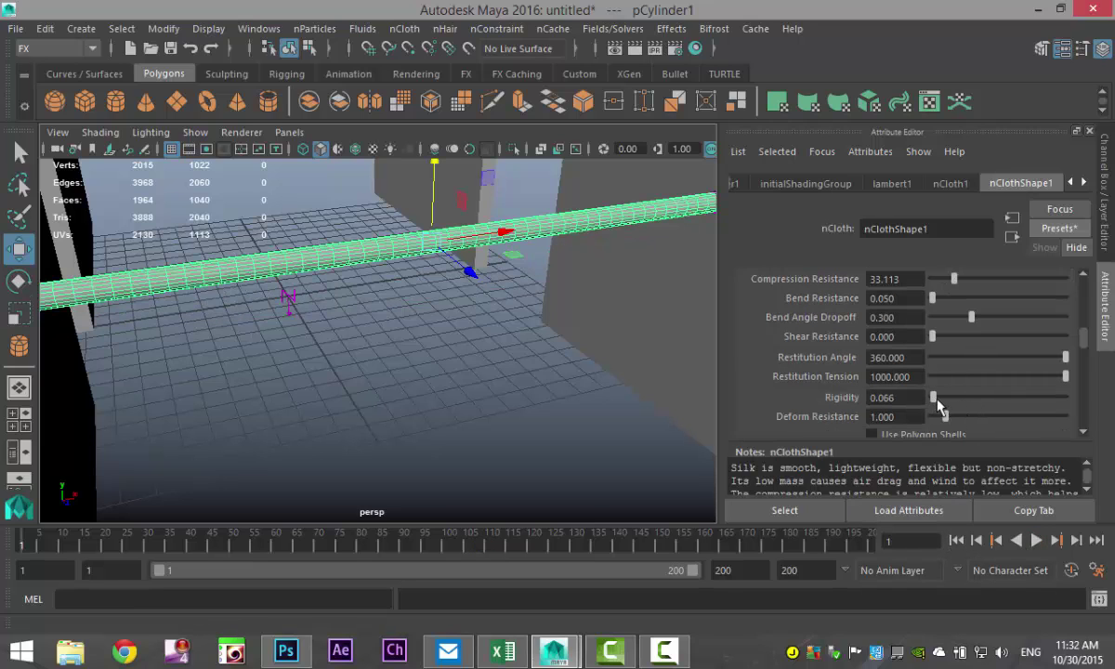
pyautogui.moveTo(979, 404); pyautogui.dragTo(1010, 403)
pyautogui.click(1036, 540)
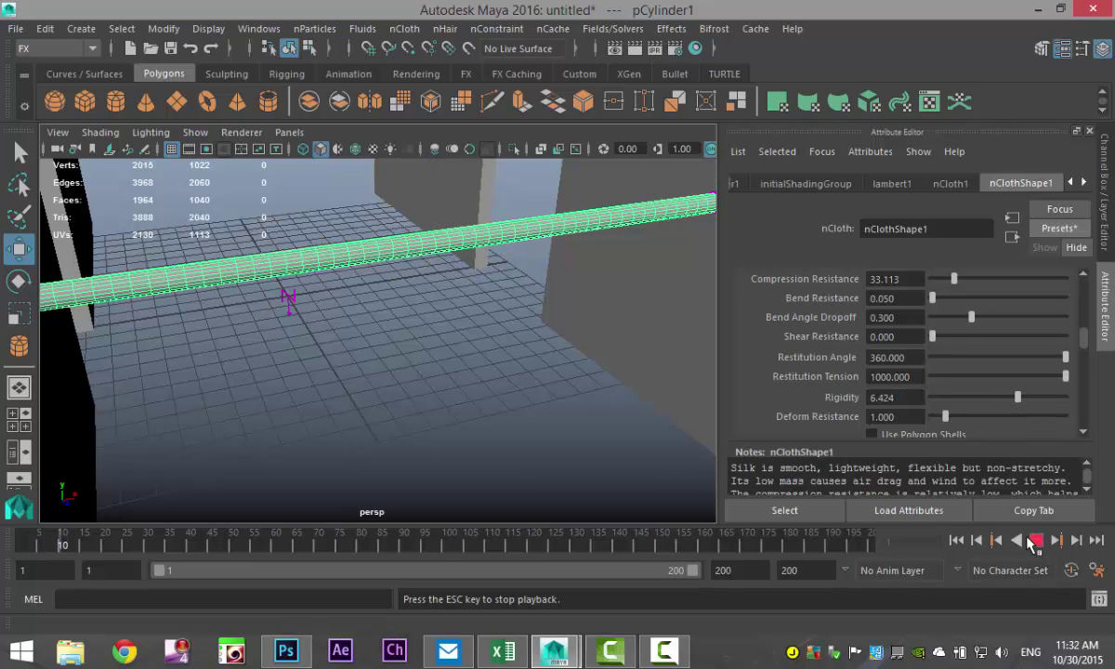
pyautogui.scroll(-5, 518, 435)
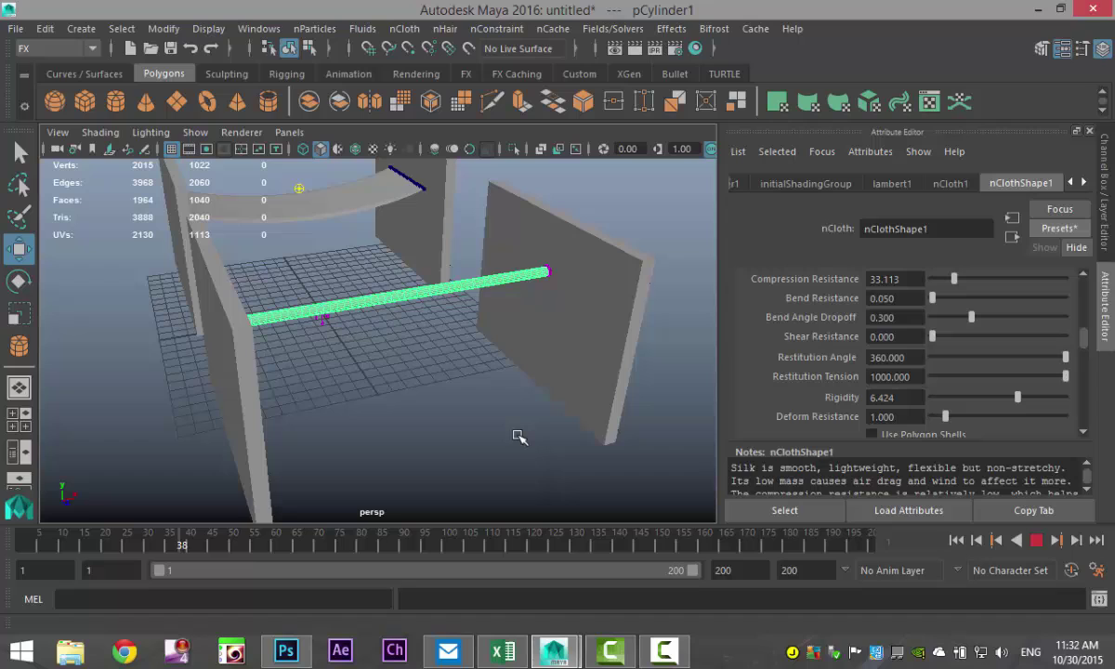
pyautogui.click(972, 546)
pyautogui.click(955, 539)
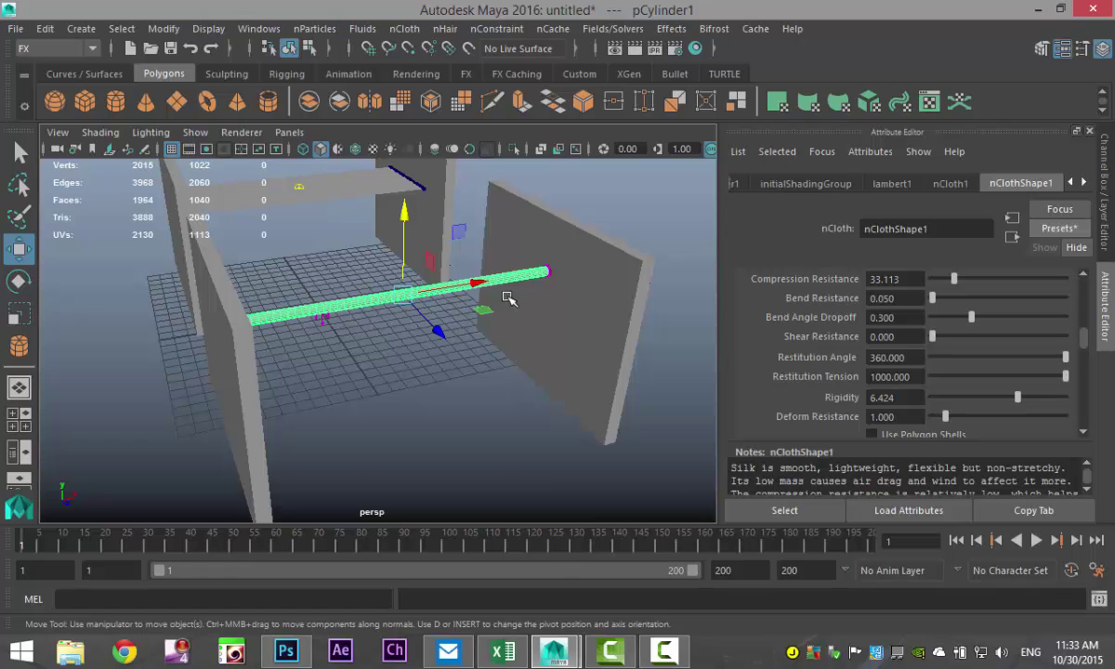
# - Select the cloth plane and replace its nClothShape2 settings with the solidRubber preset
pyautogui.keyDown('alt'); pyautogui.moveTo(510, 301); pyautogui.dragTo(485, 463); pyautogui.keyUp('alt')
pyautogui.click(461, 368)
pyautogui.keyDown('alt'); pyautogui.moveTo(473, 393); pyautogui.dragTo(462, 448); pyautogui.keyUp('alt')
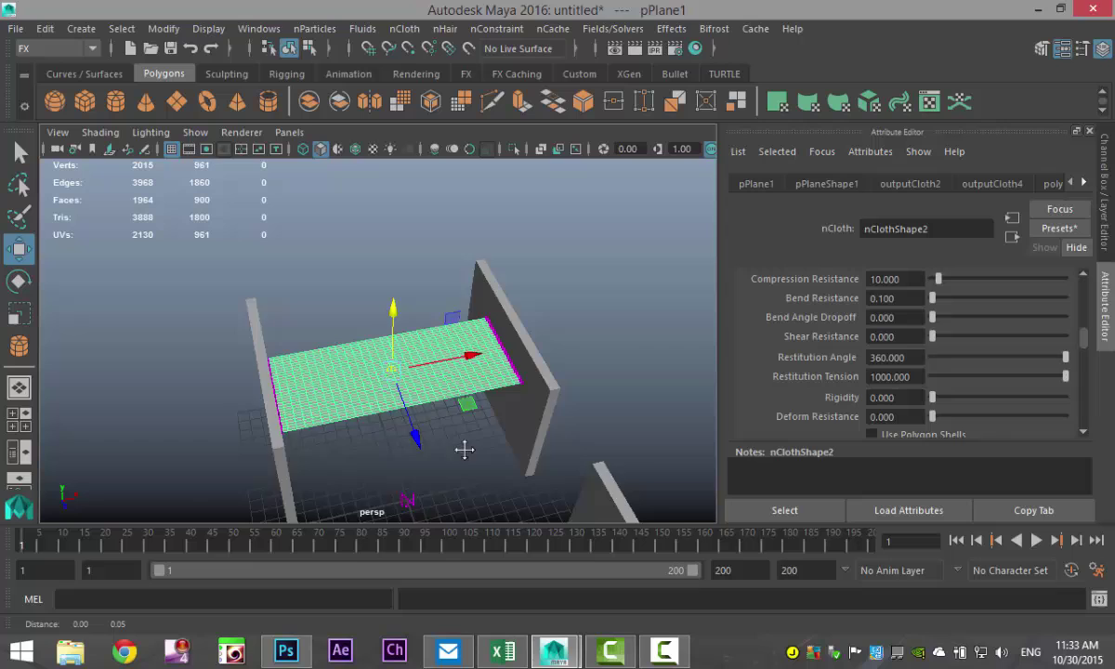
pyautogui.keyDown('alt'); pyautogui.moveTo(462, 447); pyautogui.dragTo(420, 445, button='middle'); pyautogui.keyUp('alt')
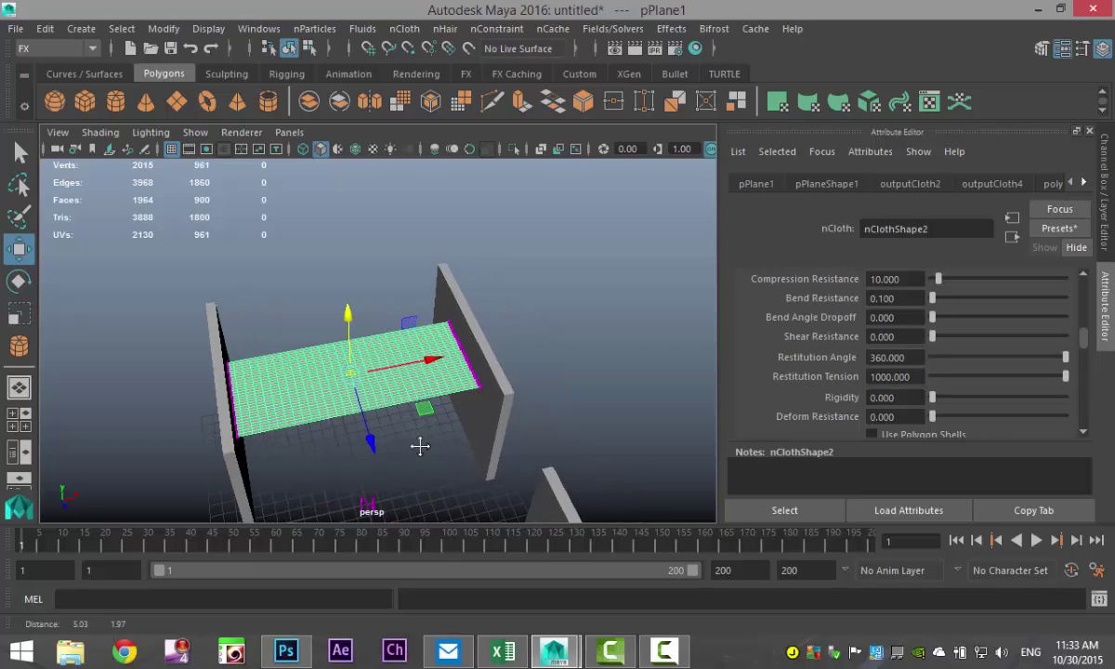
pyautogui.click(1059, 230)
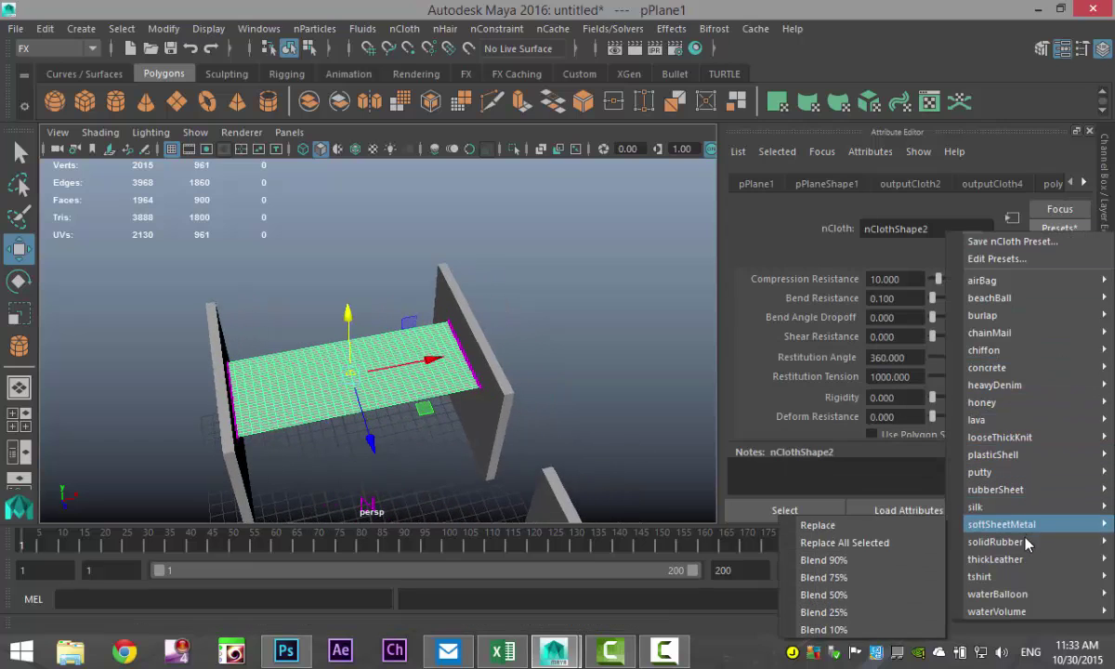
pyautogui.moveTo(1024, 558)
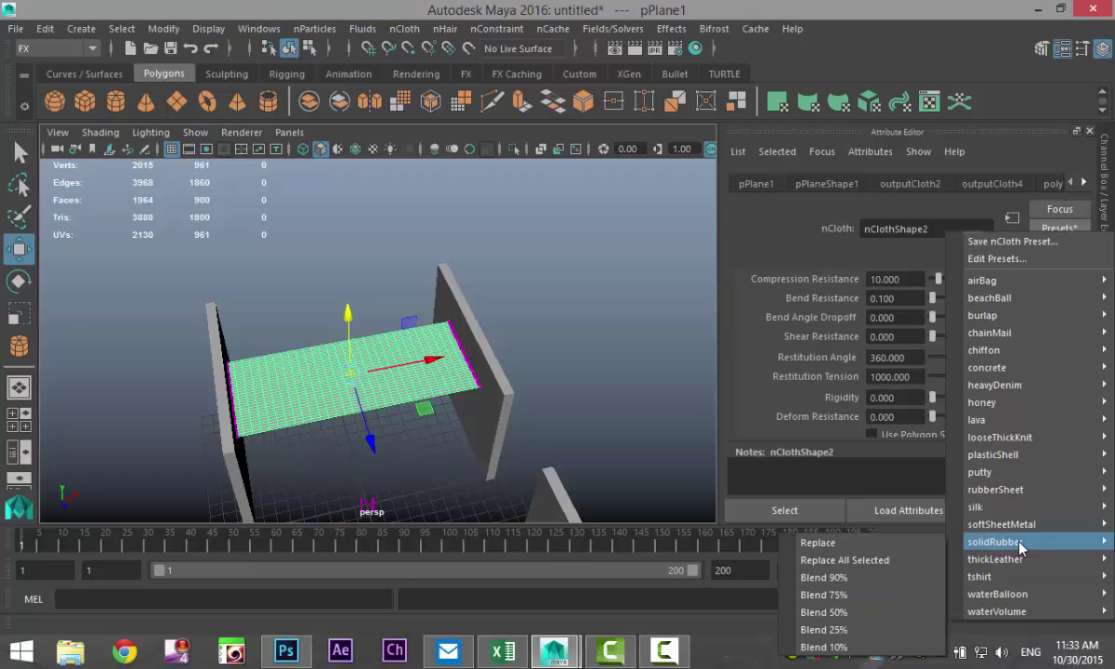
pyautogui.click(821, 542)
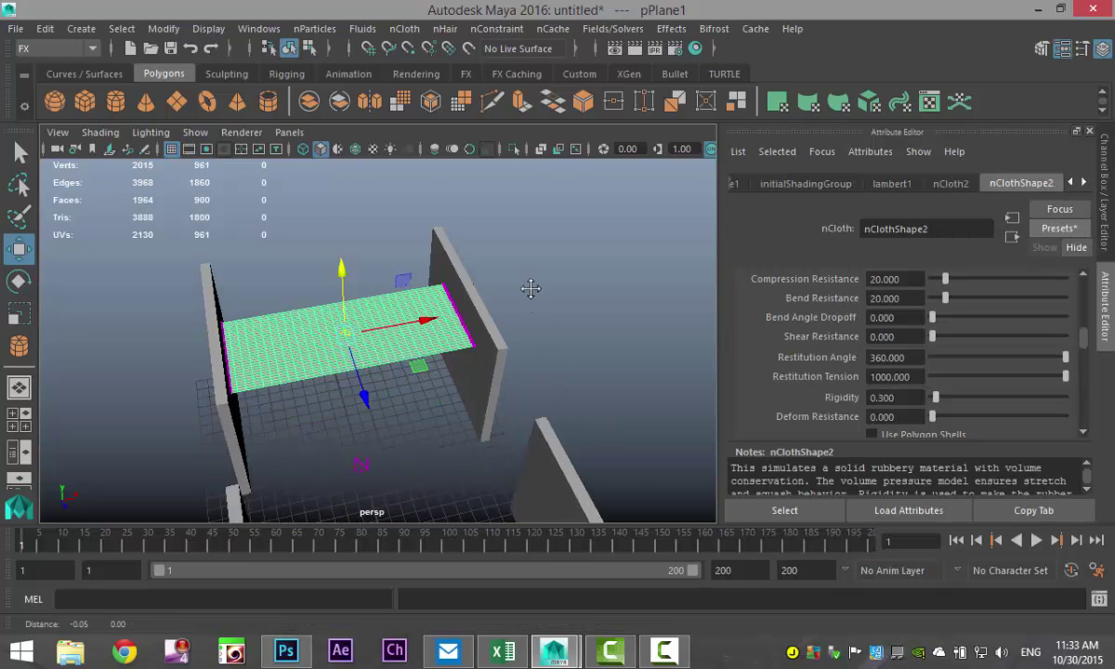
# - Play the simulation and watch the rubber cloth between the walls
pyautogui.keyDown('alt'); pyautogui.moveTo(530, 288); pyautogui.dragTo(600, 366); pyautogui.keyUp('alt')
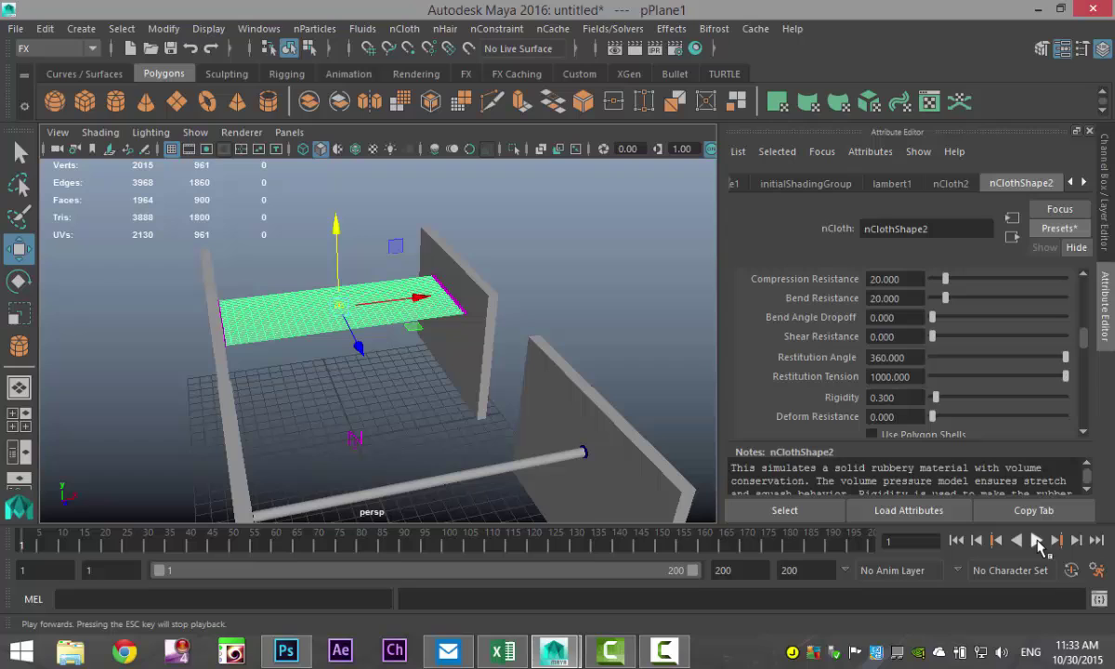
pyautogui.click(1037, 542)
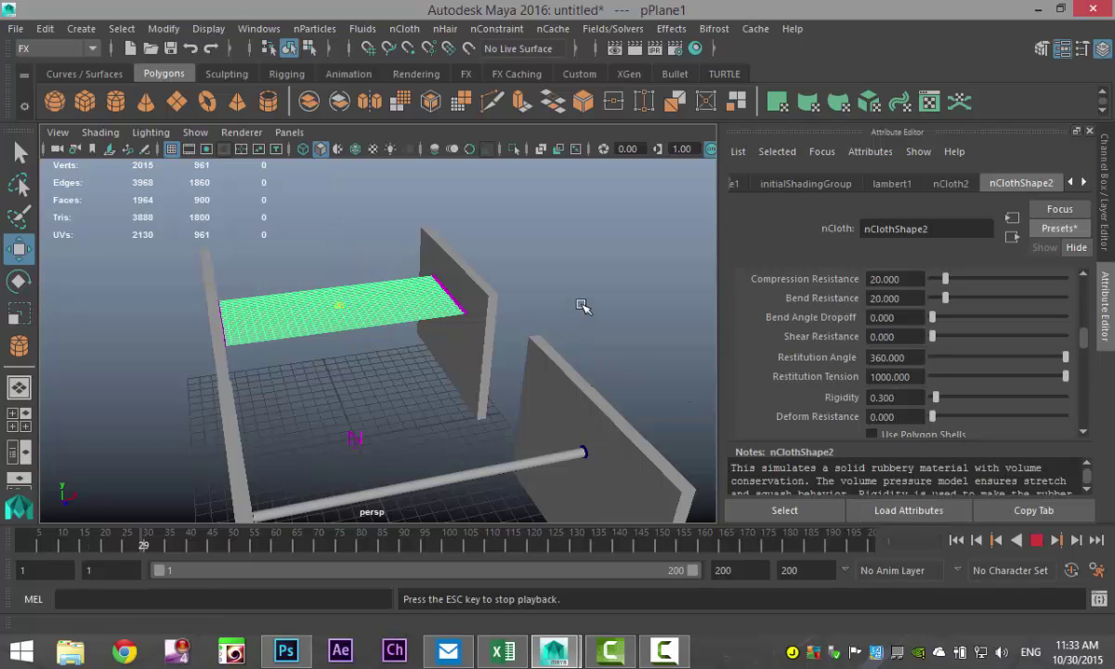
pyautogui.keyDown('alt'); pyautogui.moveTo(571, 309); pyautogui.dragTo(500, 401); pyautogui.keyUp('alt')
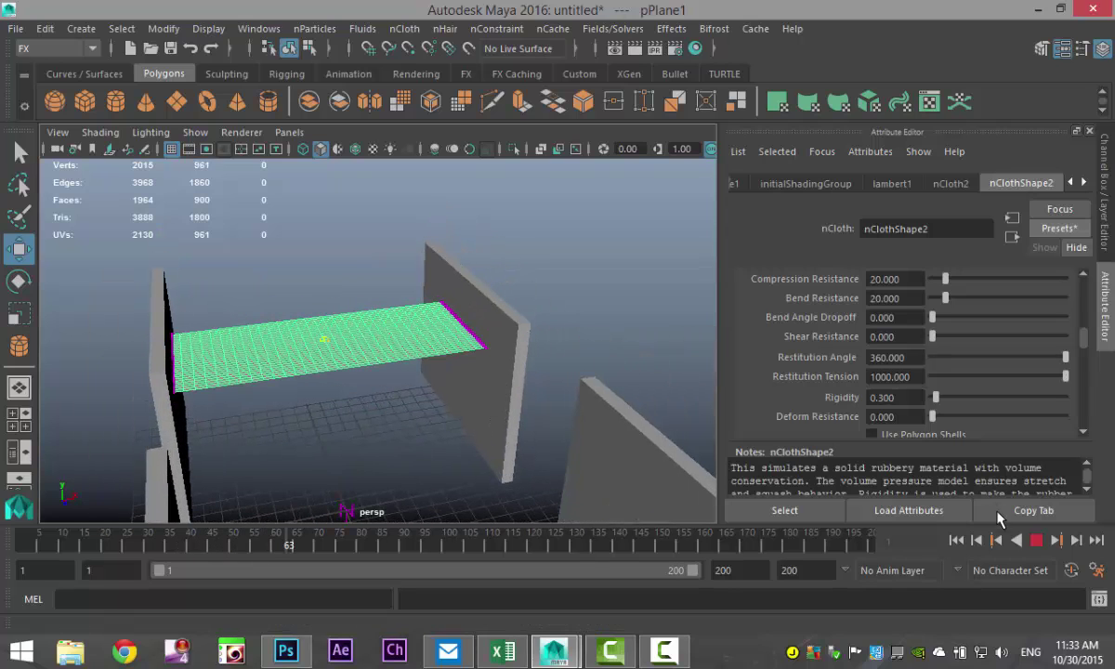
# - Stop playback and commit a Stretch Resistance of 5 on nClothShape2
pyautogui.click(990, 542)
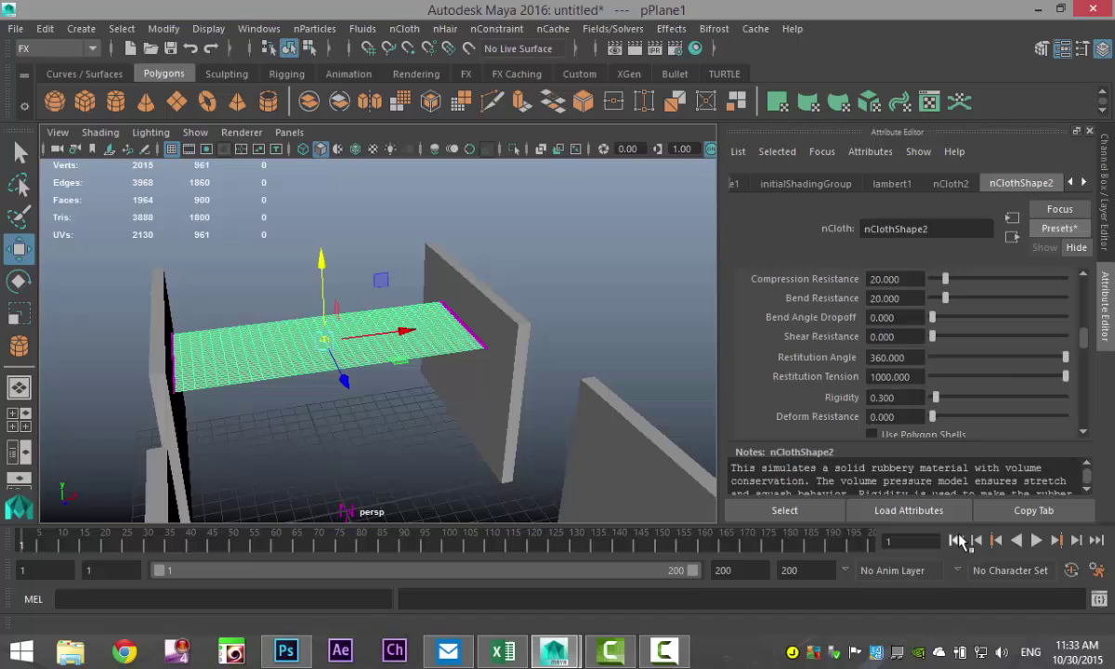
pyautogui.scroll(3, 953, 388)
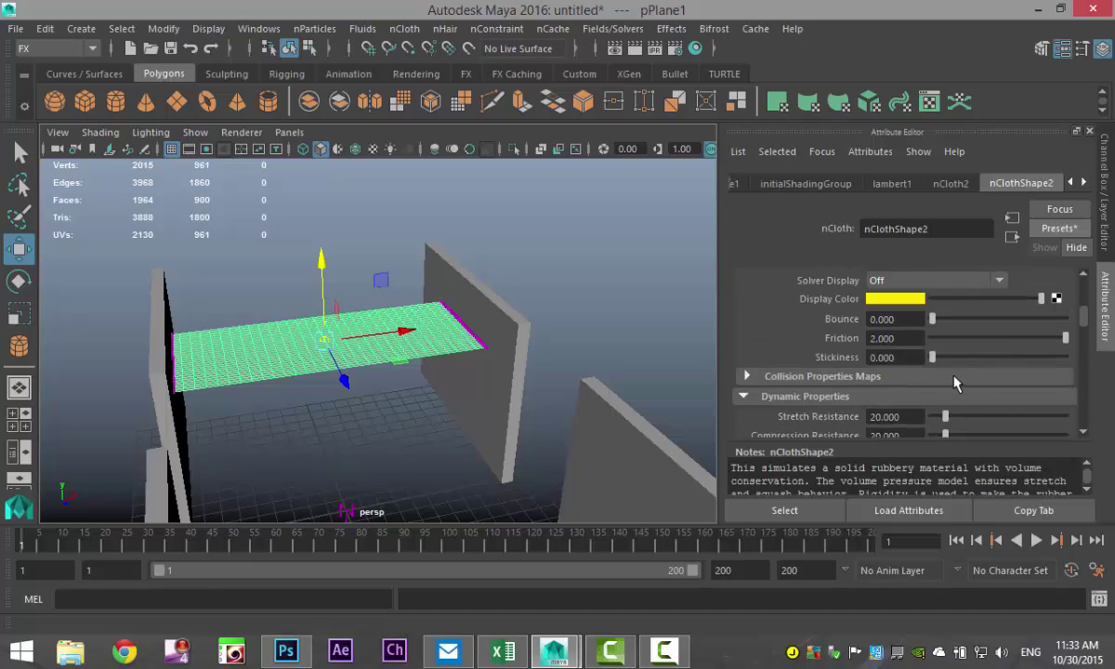
pyautogui.scroll(-1, 966, 383)
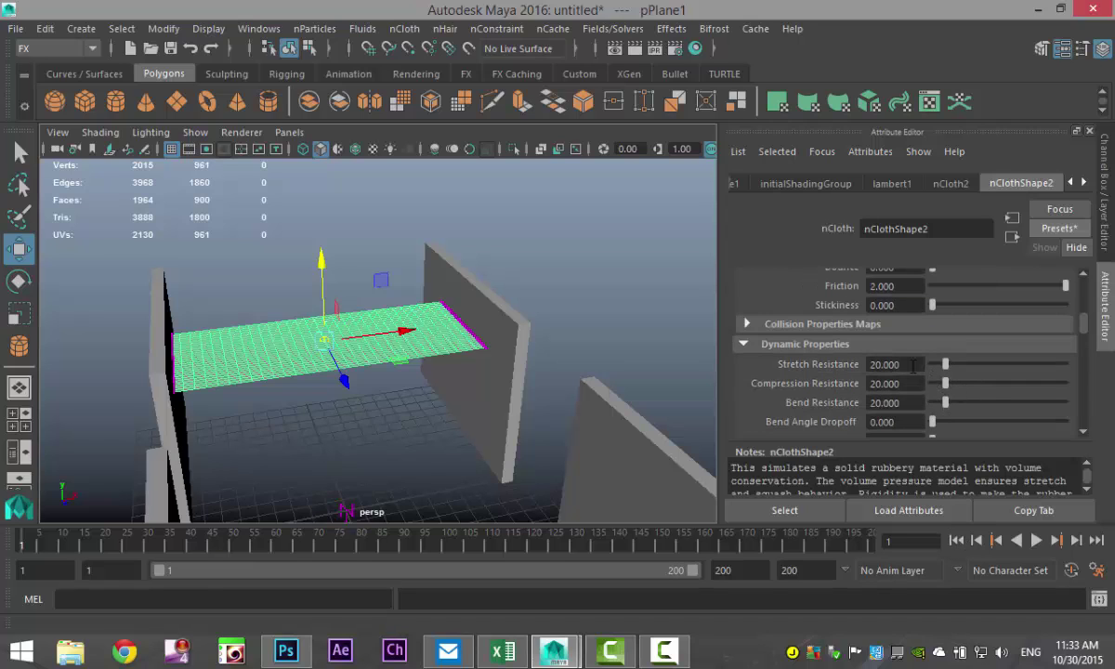
pyautogui.press('Return')
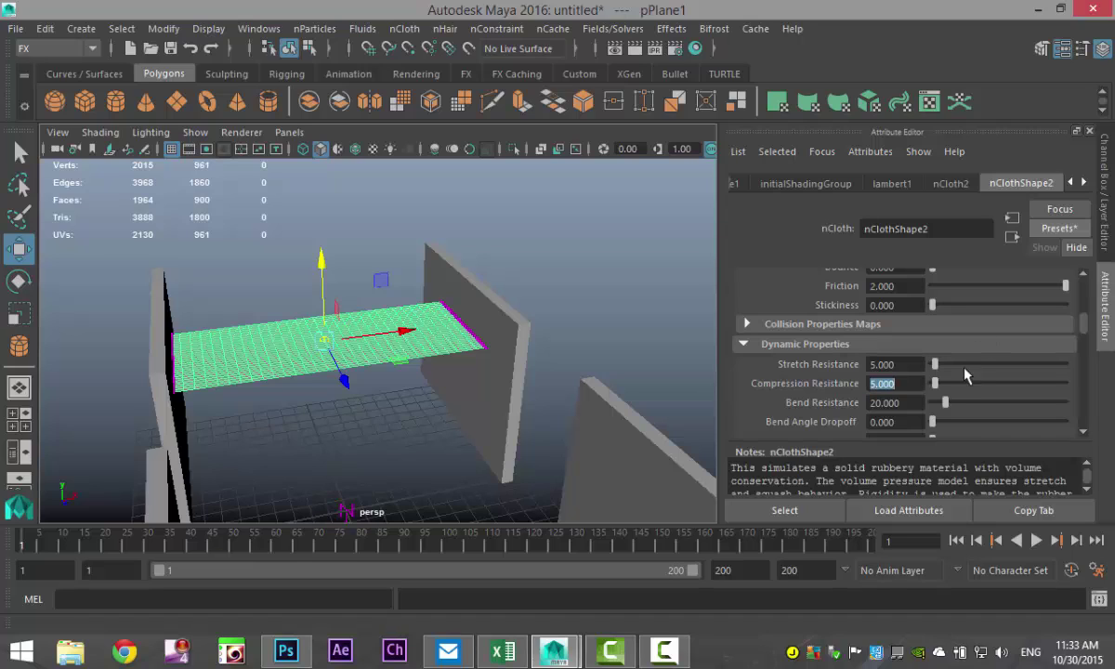
# - Set Bend Resistance to 5 and replay the simulation with the softer cloth
pyautogui.moveTo(910, 402); pyautogui.dragTo(743, 416)
pyautogui.write('5')
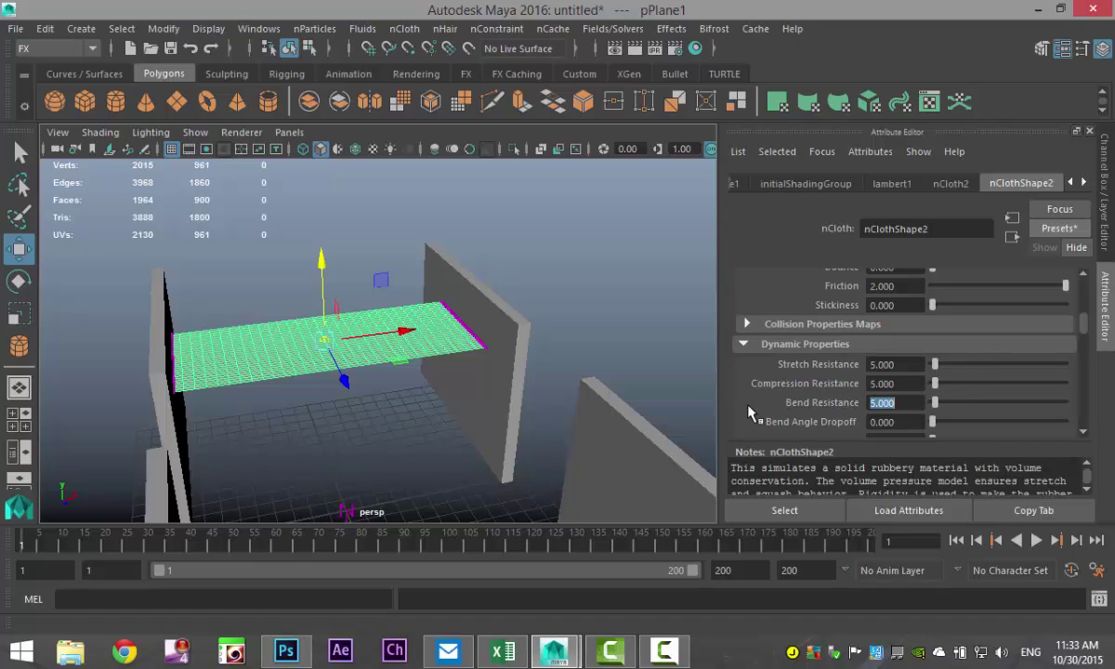
pyautogui.press('Return')
pyautogui.click(1035, 541)
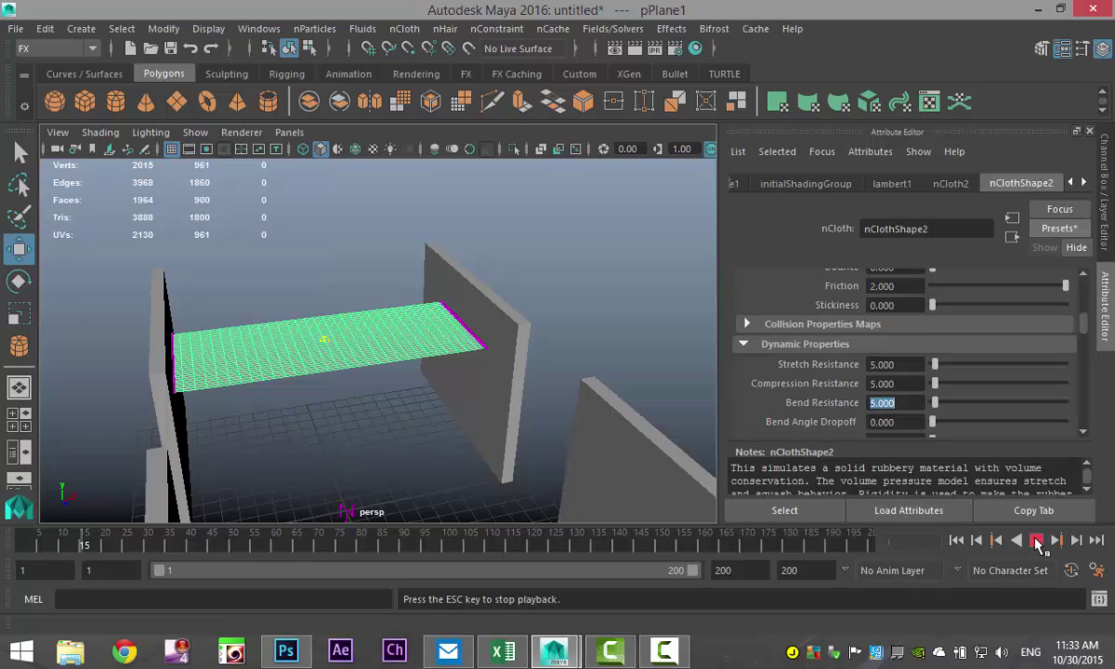
pyautogui.keyDown('alt'); pyautogui.moveTo(456, 462); pyautogui.dragTo(548, 476); pyautogui.keyUp('alt')
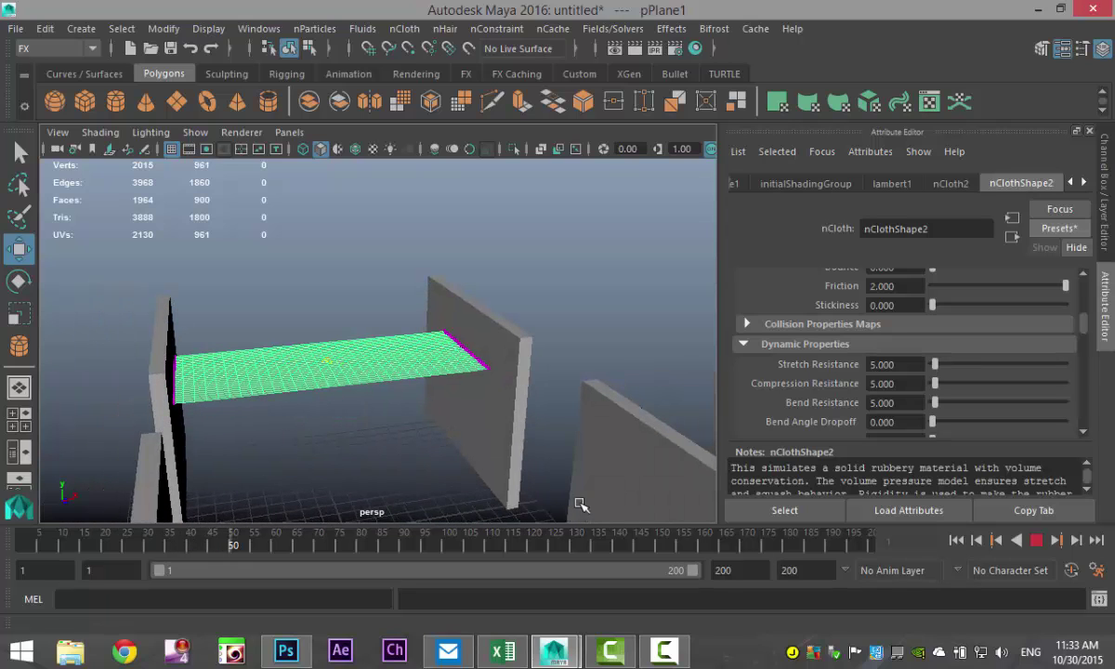
# - Rewind to frame 1 and replace the cloth plane's settings with the silk preset
pyautogui.click(1036, 541)
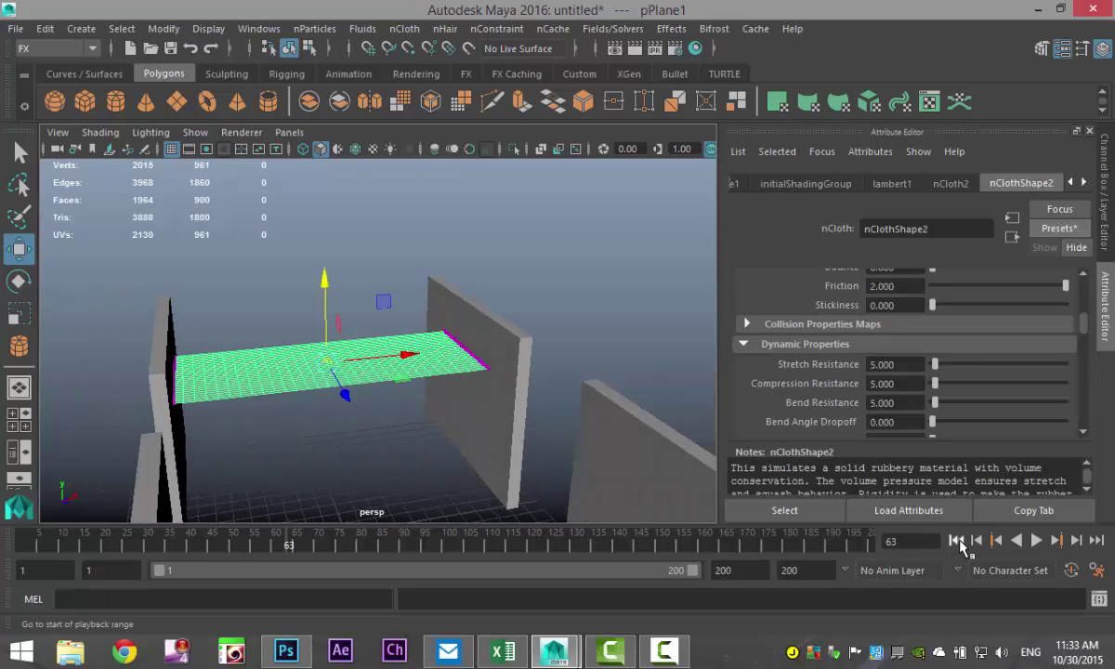
pyautogui.click(956, 540)
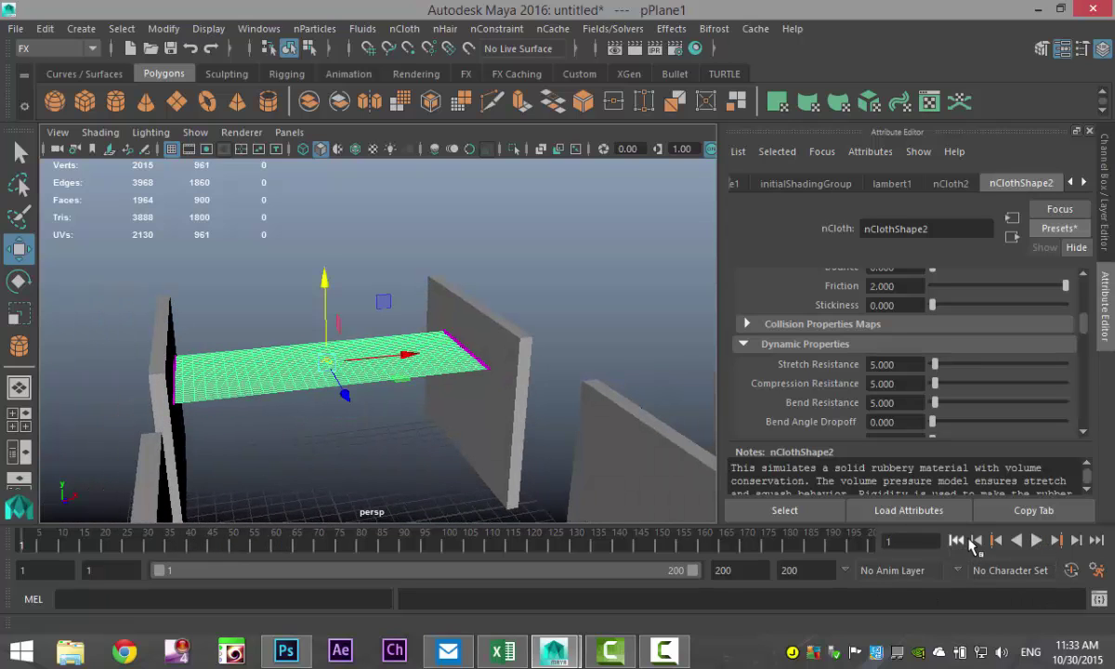
pyautogui.click(1059, 227)
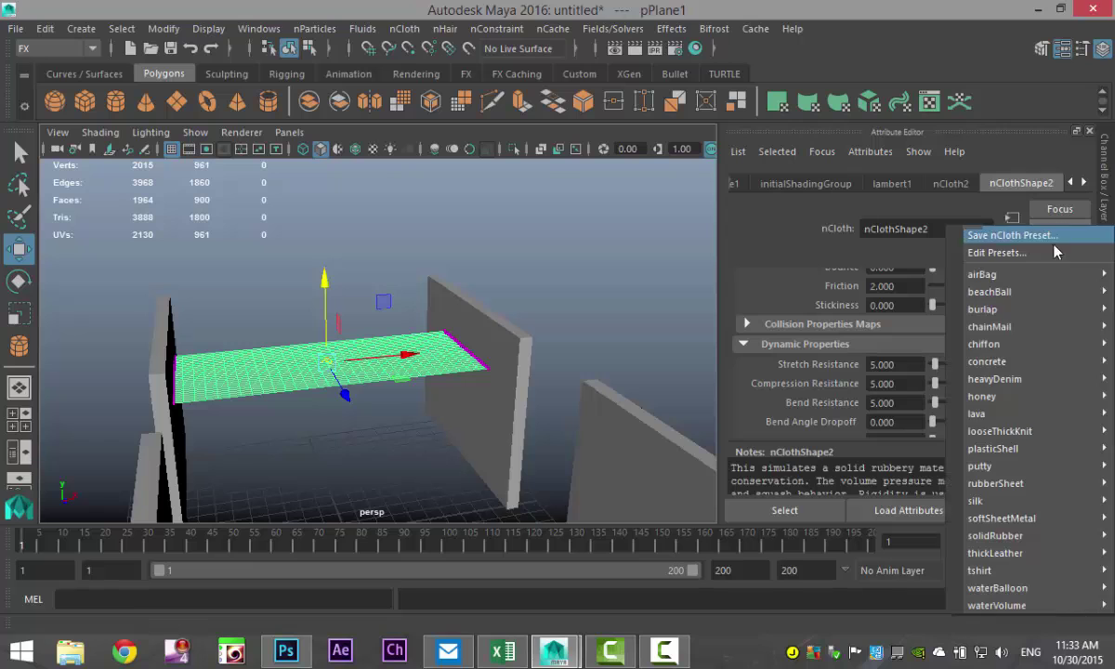
pyautogui.moveTo(1017, 464)
pyautogui.click(859, 470)
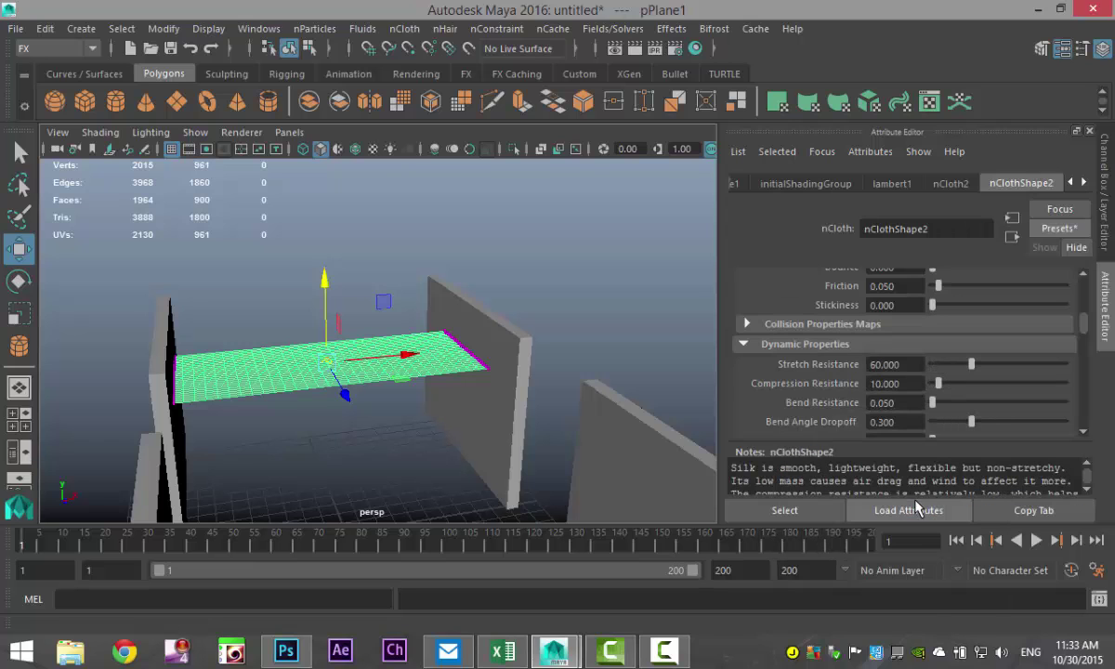
# - Play until the silk cloth sags between the walls, then rewind to frame 1
pyautogui.click(1036, 539)
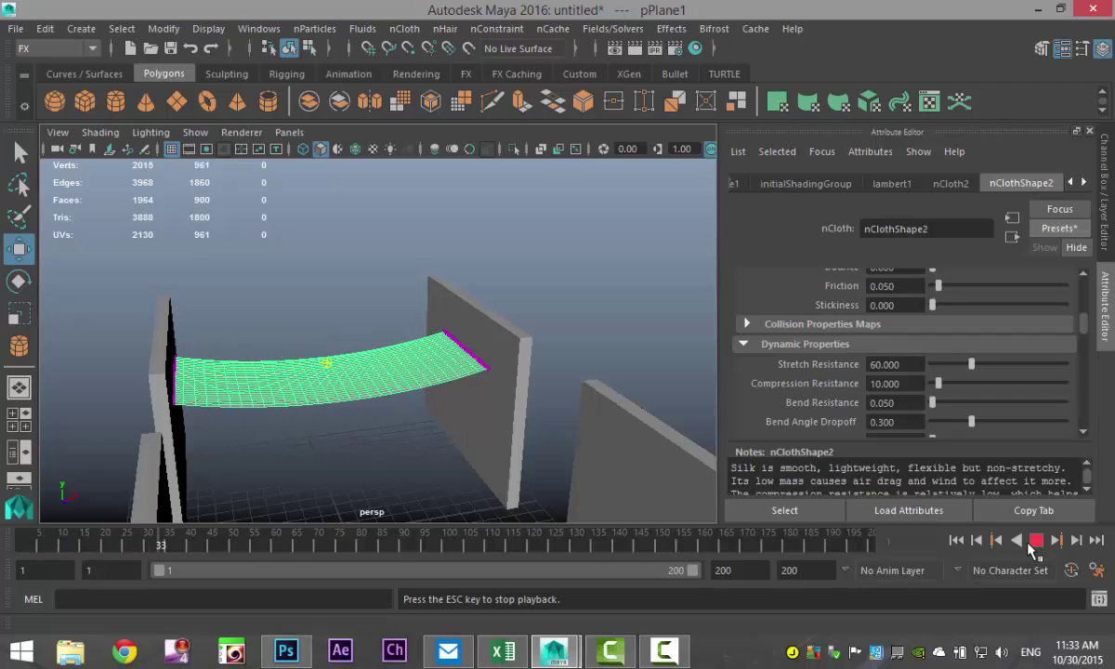
pyautogui.click(1037, 541)
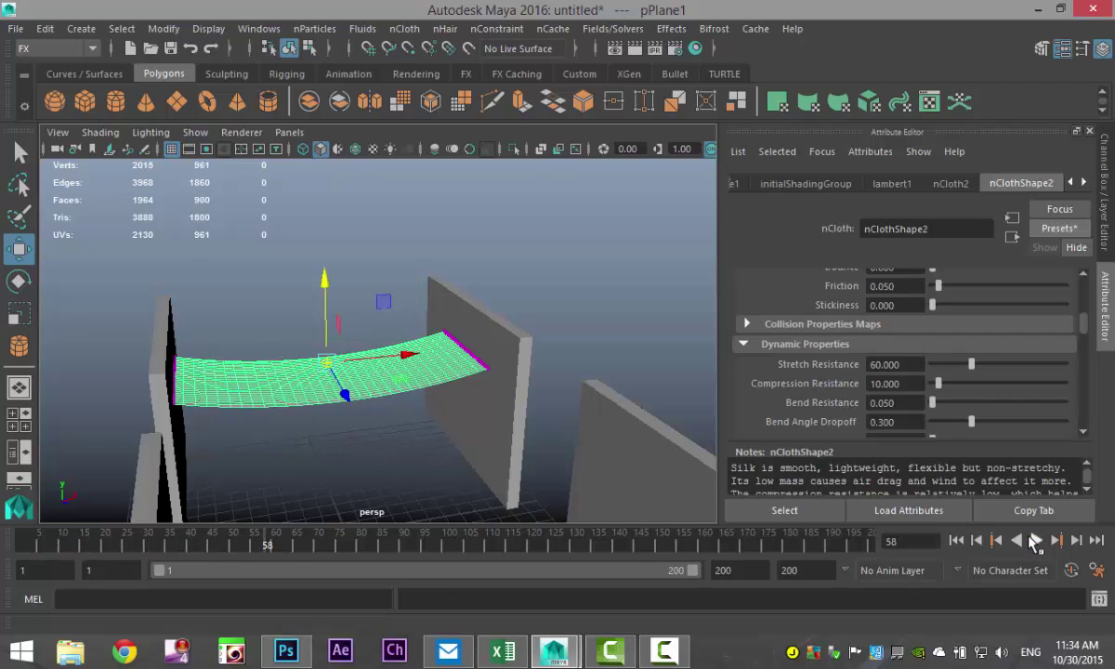
pyautogui.keyDown('alt'); pyautogui.moveTo(491, 399); pyautogui.dragTo(460, 381); pyautogui.keyUp('alt')
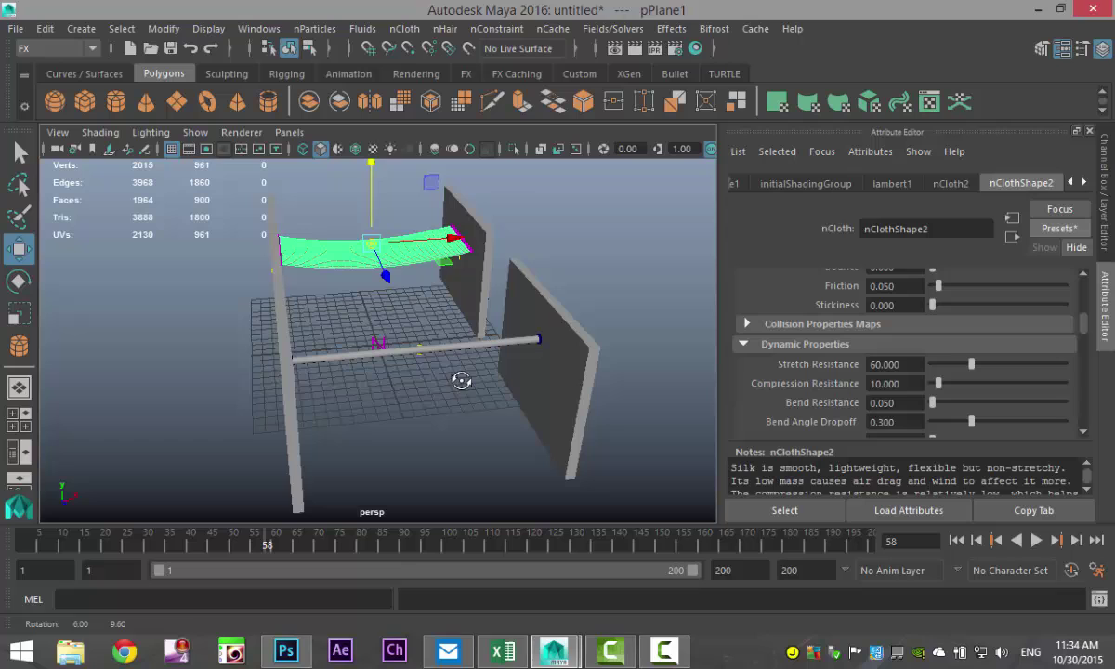
pyautogui.click(957, 541)
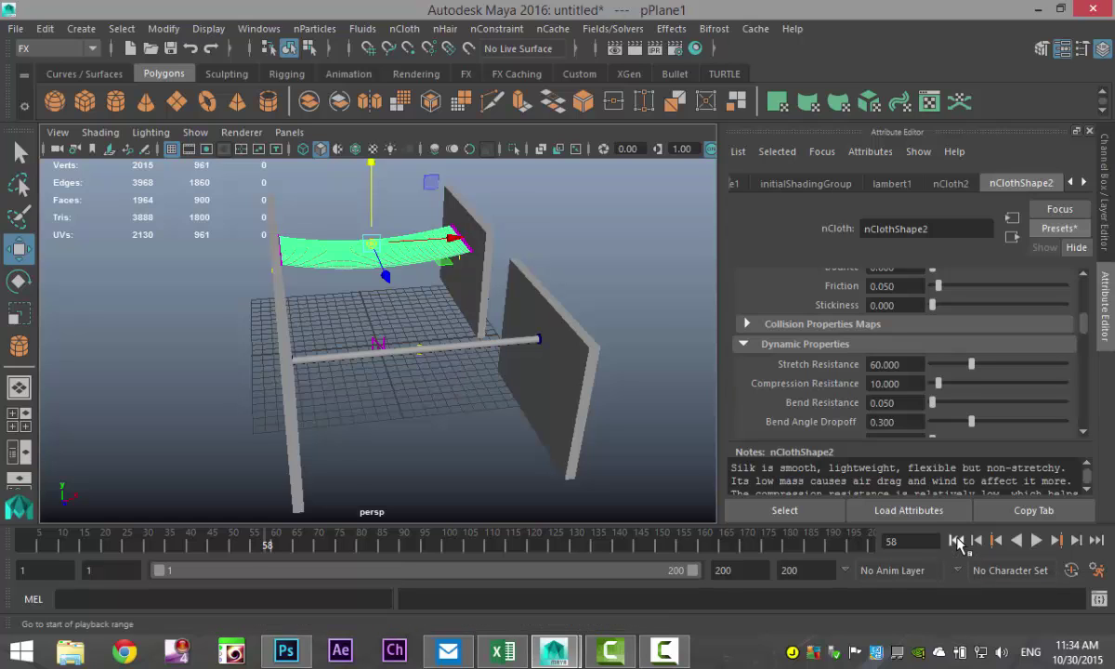
pyautogui.moveTo(533, 431)
pyautogui.keyDown('alt'); pyautogui.mouseDown()
pyautogui.moveTo(575, 403)
pyautogui.moveTo(524, 430)
pyautogui.moveTo(592, 455)
pyautogui.moveTo(515, 428)
pyautogui.mouseUp(); pyautogui.keyUp('alt')
# - Select the front wall pCube3 and move it into position at frame 20
pyautogui.click(491, 395)
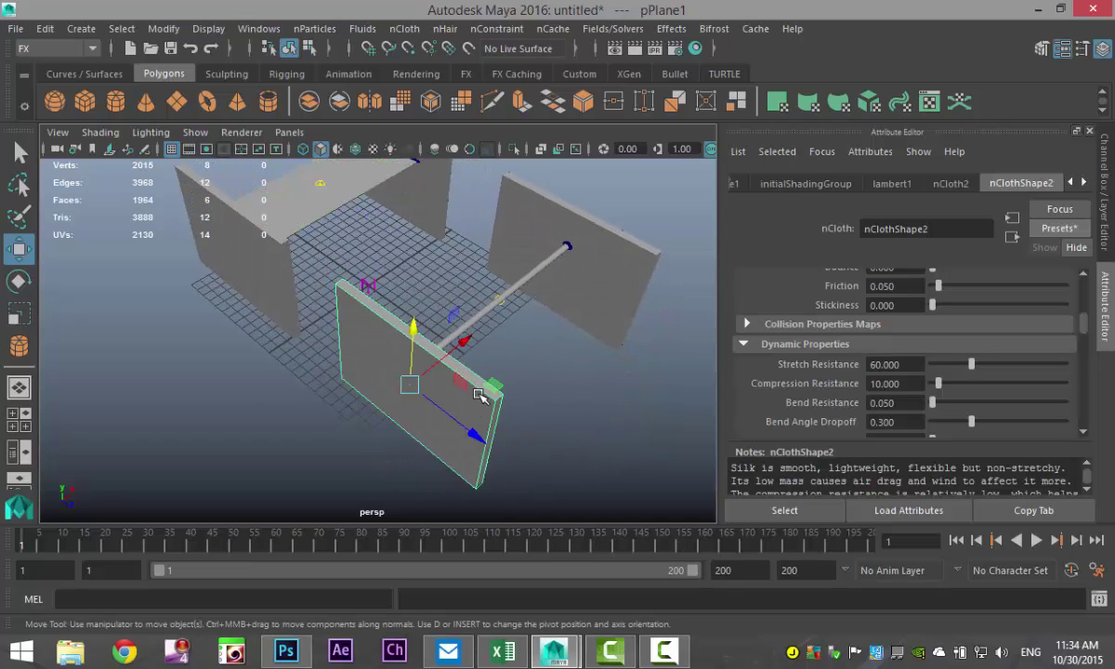
pyautogui.click(272, 289)
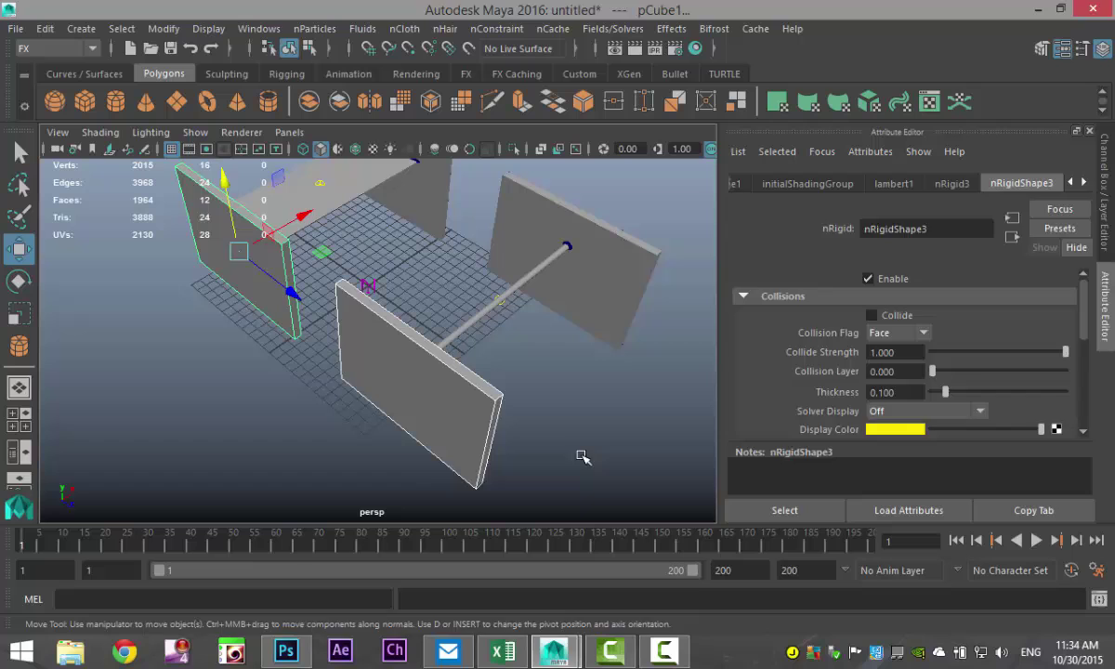
pyautogui.click(582, 456)
pyautogui.click(485, 425)
pyautogui.keyDown('alt'); pyautogui.moveTo(505, 443); pyautogui.dragTo(460, 470); pyautogui.keyUp('alt')
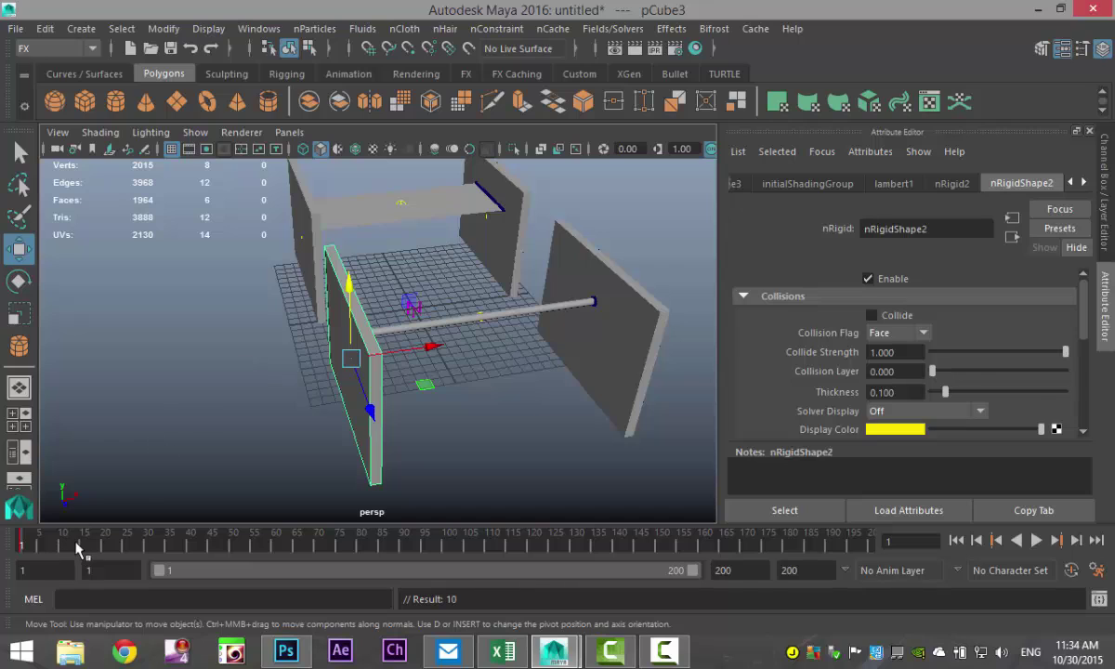
pyautogui.moveTo(78, 549); pyautogui.dragTo(104, 544)
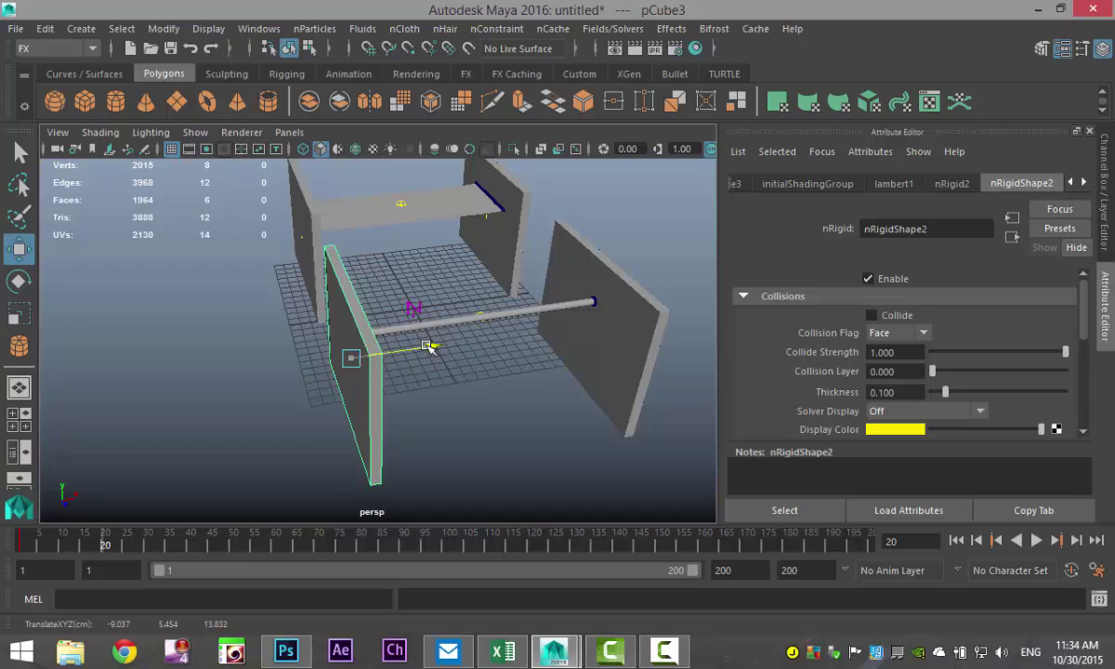
pyautogui.moveTo(430, 346); pyautogui.dragTo(320, 375)
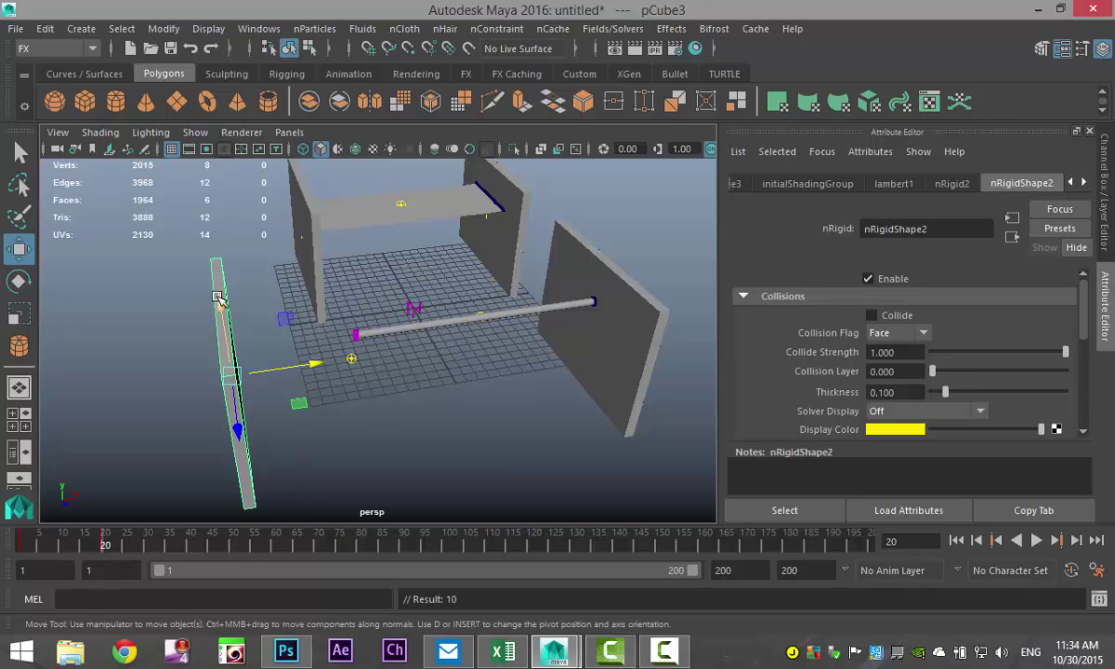
pyautogui.moveTo(217, 295); pyautogui.dragTo(212, 181, button='middle')
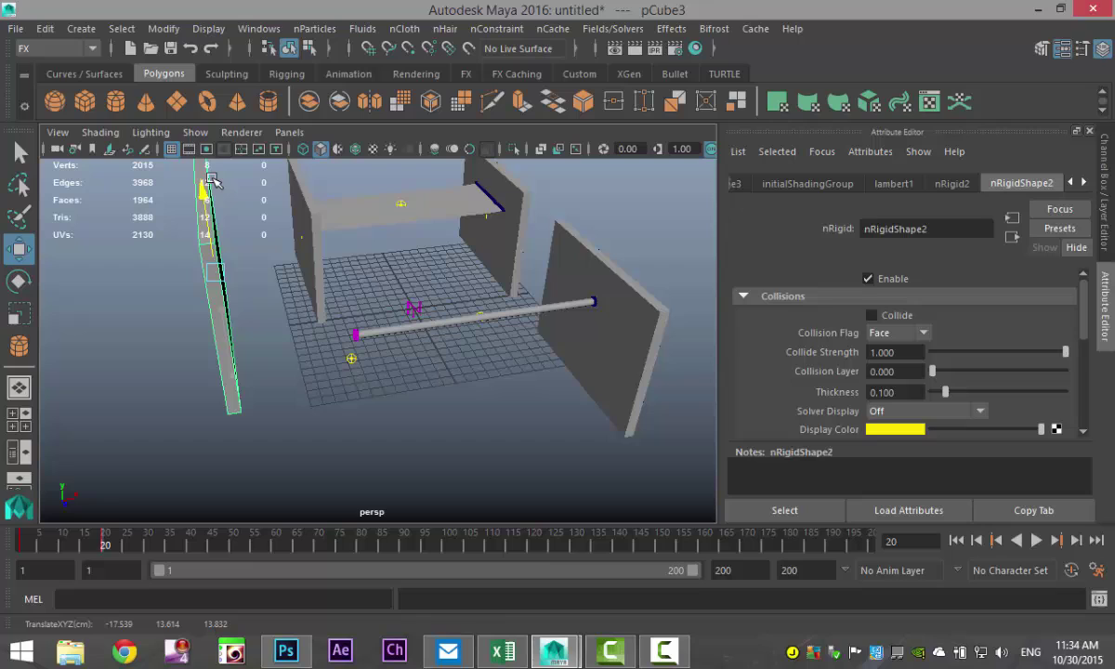
# - Move and key the wall at frame 40, then reposition it at frame 60
pyautogui.click(190, 548)
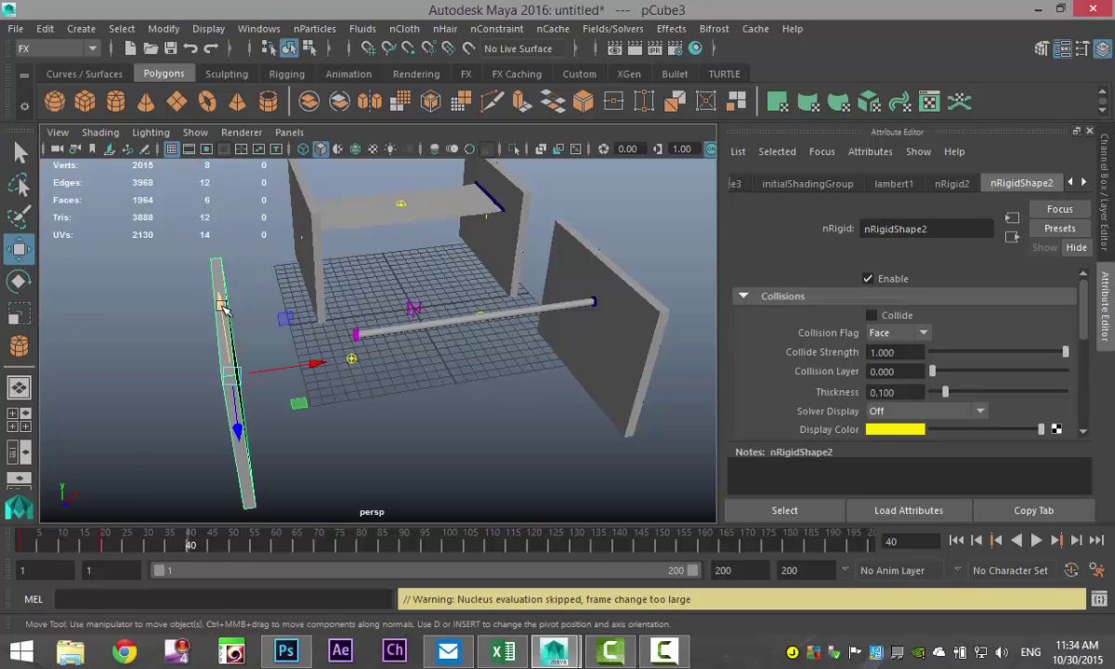
pyautogui.moveTo(222, 307); pyautogui.dragTo(213, 228, button='middle')
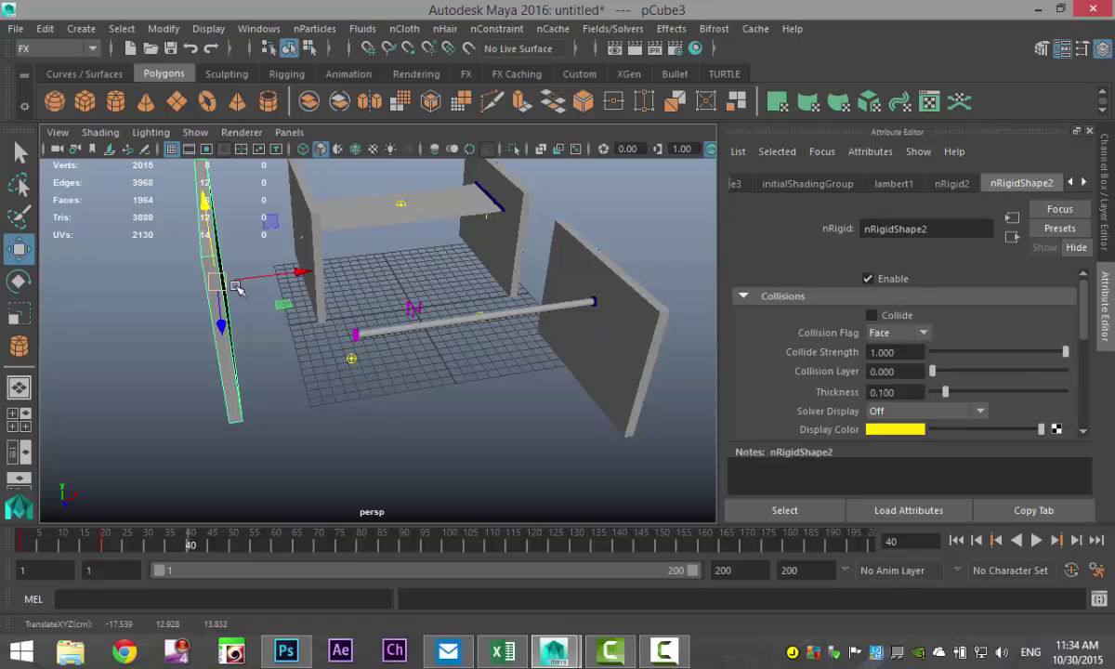
pyautogui.press('s')
pyautogui.click(272, 547)
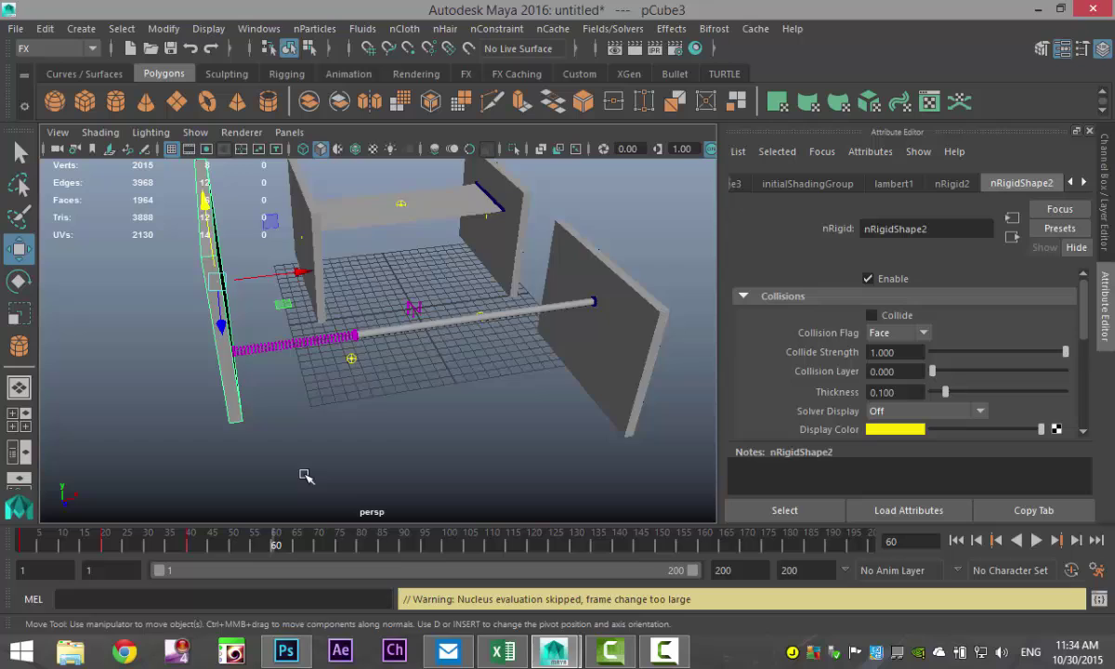
pyautogui.keyDown('alt'); pyautogui.moveTo(304, 473); pyautogui.dragTo(373, 470); pyautogui.keyUp('alt')
pyautogui.moveTo(369, 340); pyautogui.dragTo(474, 401)
pyautogui.moveTo(427, 311); pyautogui.dragTo(240, 469)
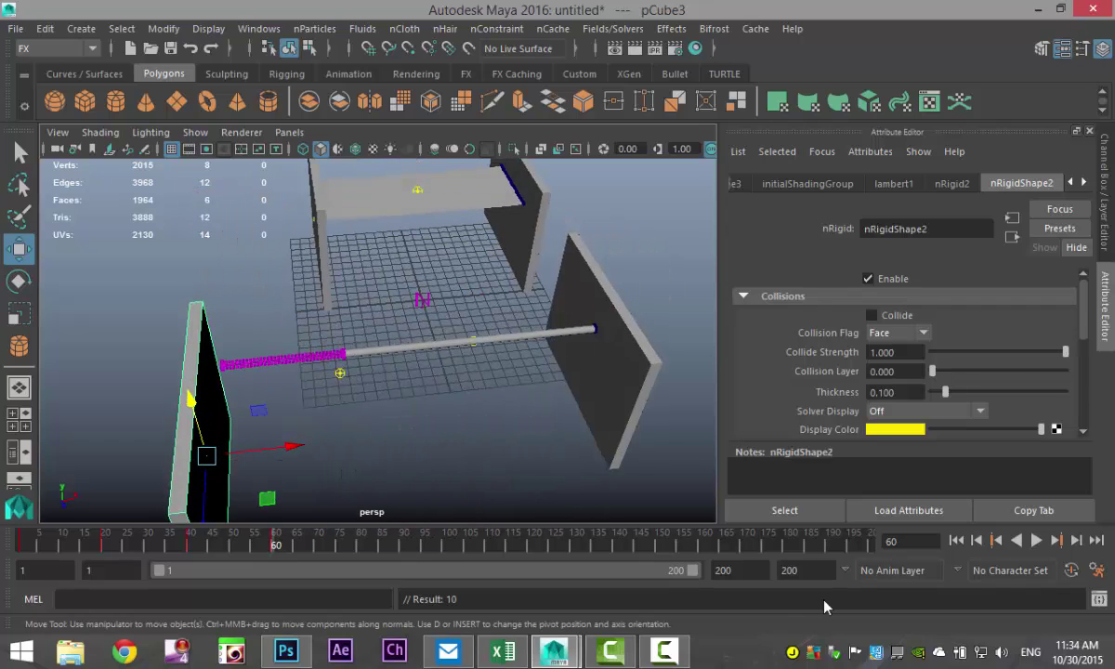
# - Rewind and play the animation to watch the wall drag the rod, then stop
pyautogui.click(956, 540)
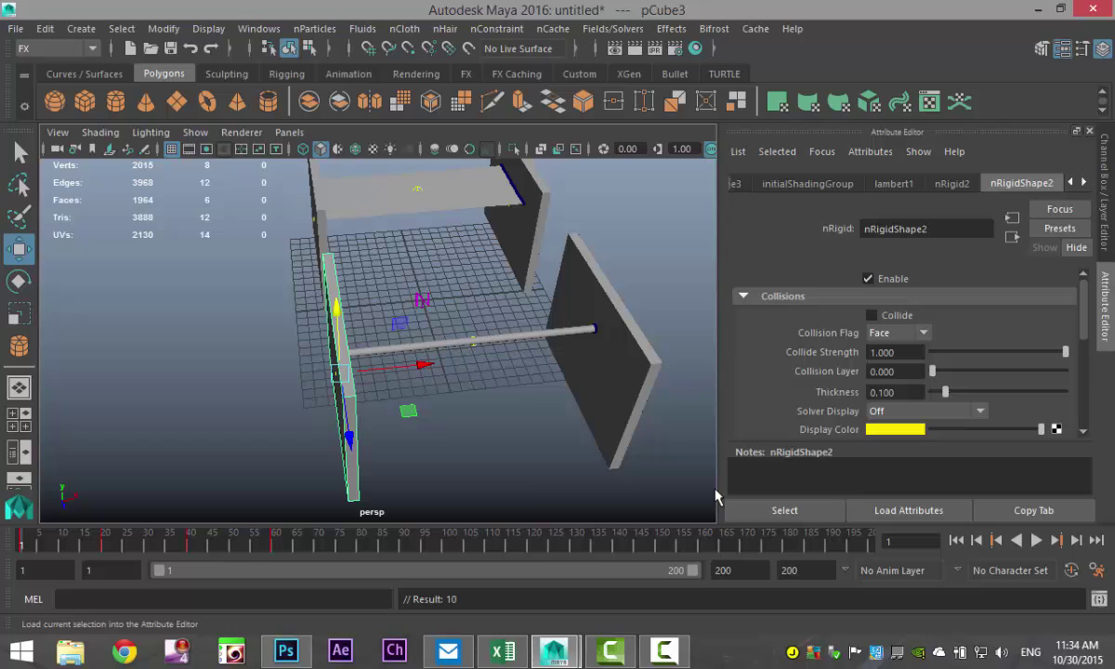
pyautogui.moveTo(506, 464)
pyautogui.keyDown('alt'); pyautogui.mouseDown()
pyautogui.moveTo(538, 463)
pyautogui.moveTo(515, 448)
pyautogui.moveTo(512, 462)
pyautogui.mouseUp(); pyautogui.keyUp('alt')
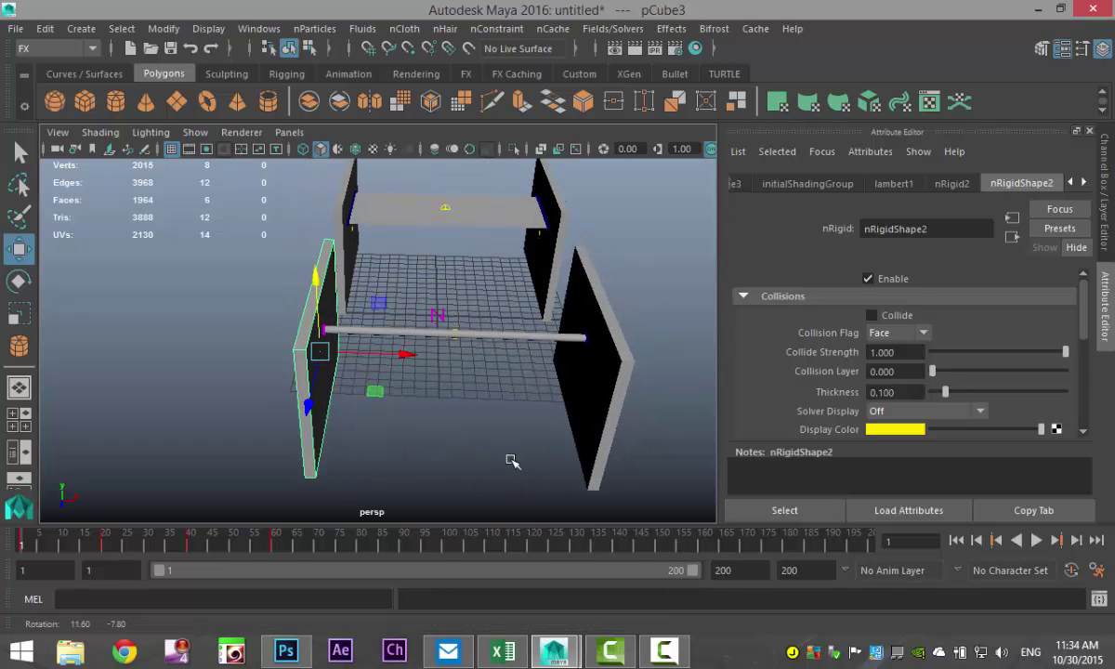
pyautogui.click(1036, 540)
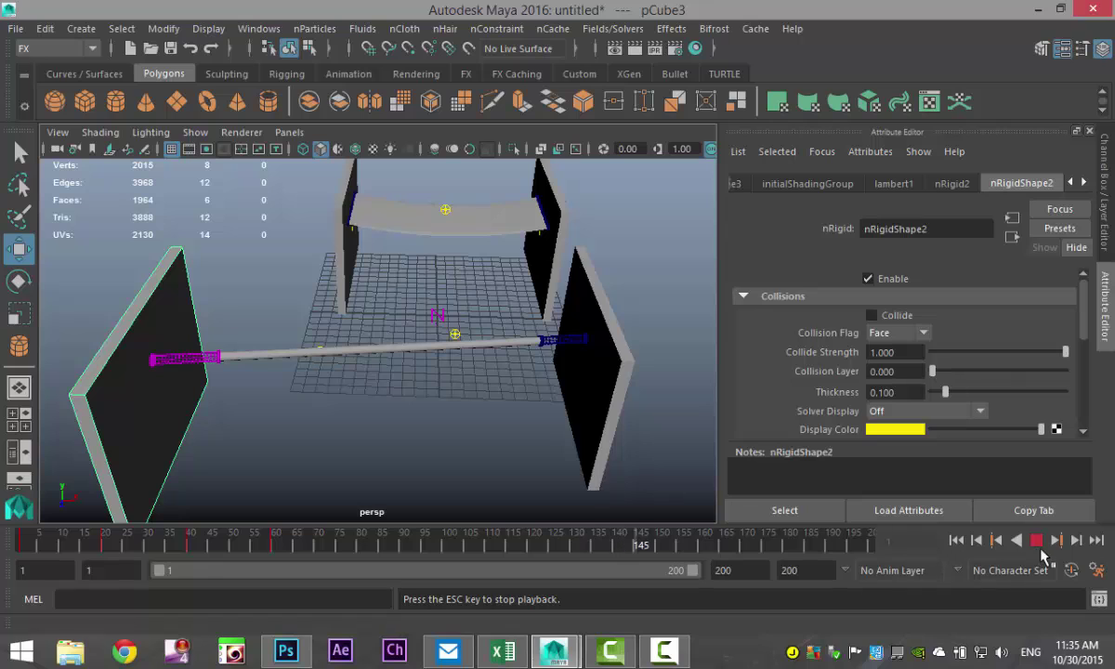
pyautogui.click(1037, 540)
# - Select the cylinder cable, set its Stretch Resistance to 5, and play the simulation
pyautogui.click(957, 540)
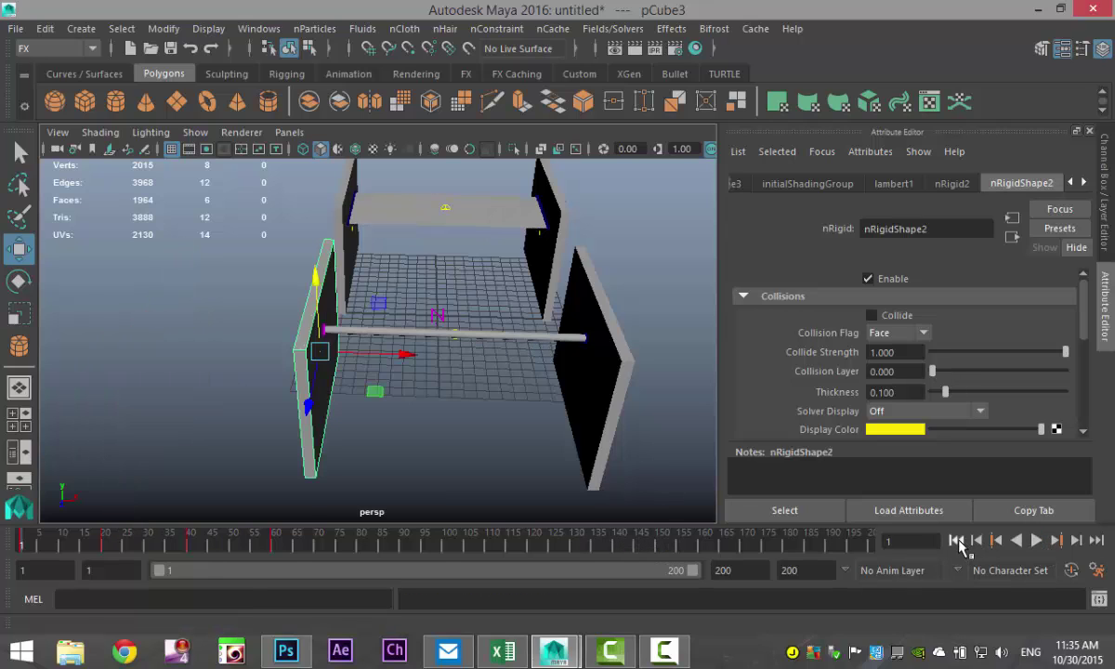
pyautogui.click(523, 336)
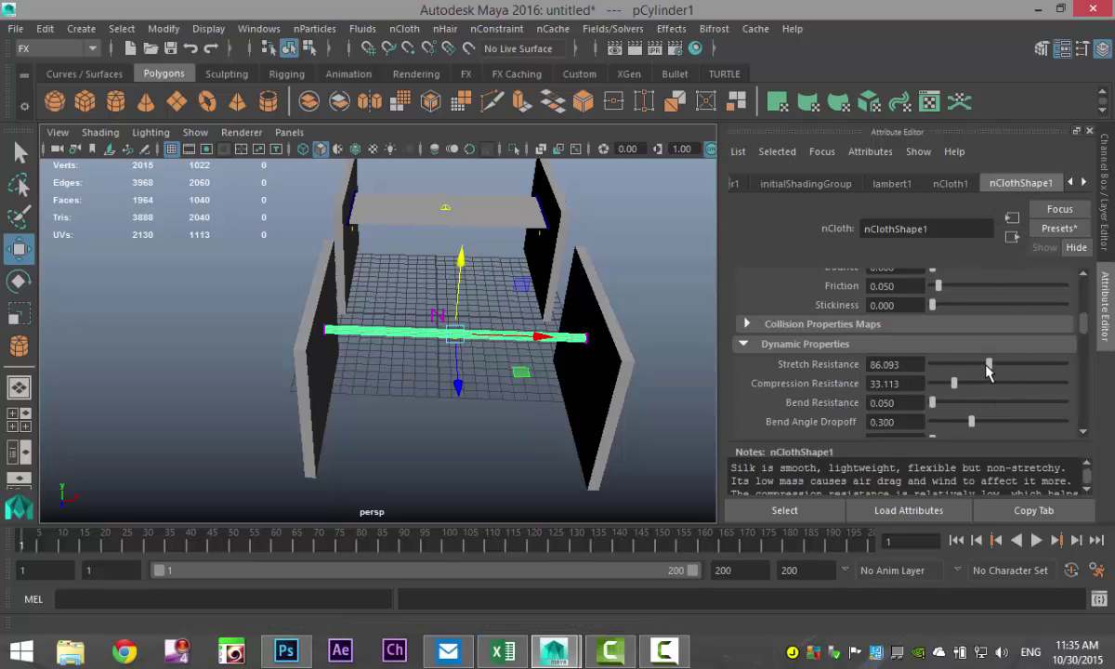
pyautogui.doubleClick(920, 364)
pyautogui.write('5')
pyautogui.press('Return')
pyautogui.click(1035, 540)
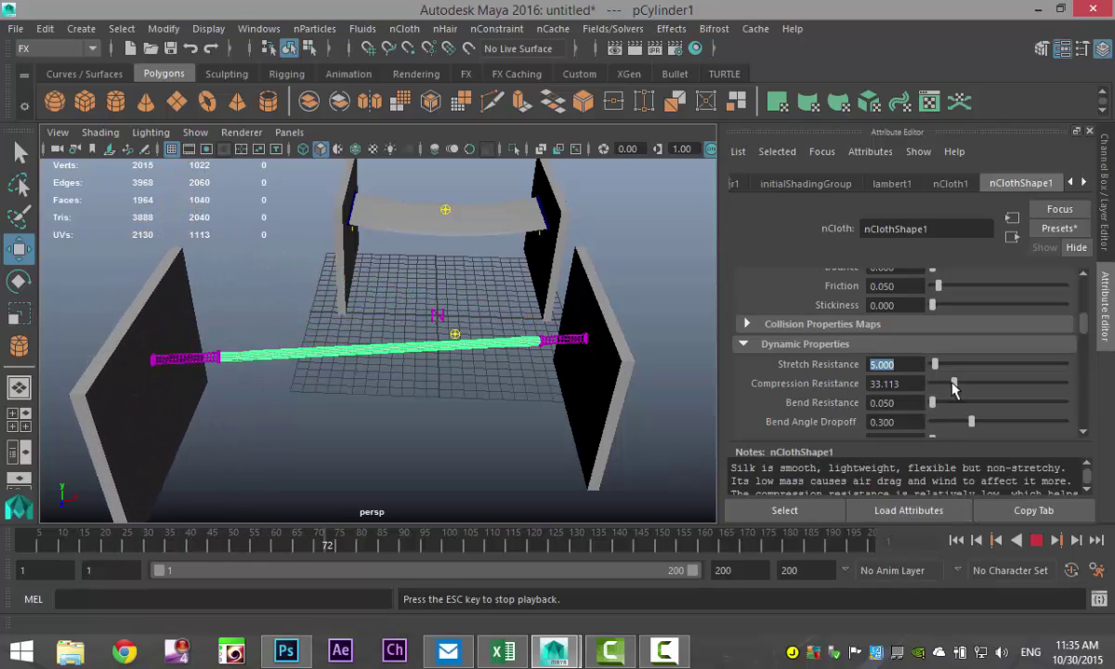
# - Lower the cable's Compression Resistance and replay the simulation to around frame 33
pyautogui.moveTo(953, 382); pyautogui.dragTo(936, 388)
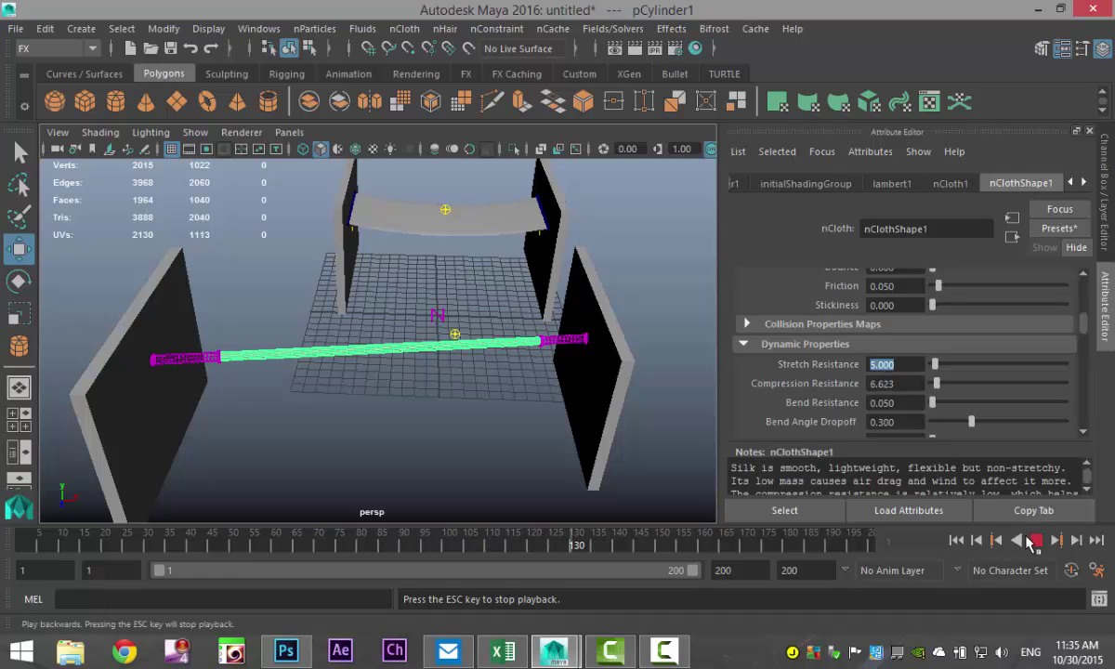
pyautogui.press('Escape')
pyautogui.click(957, 540)
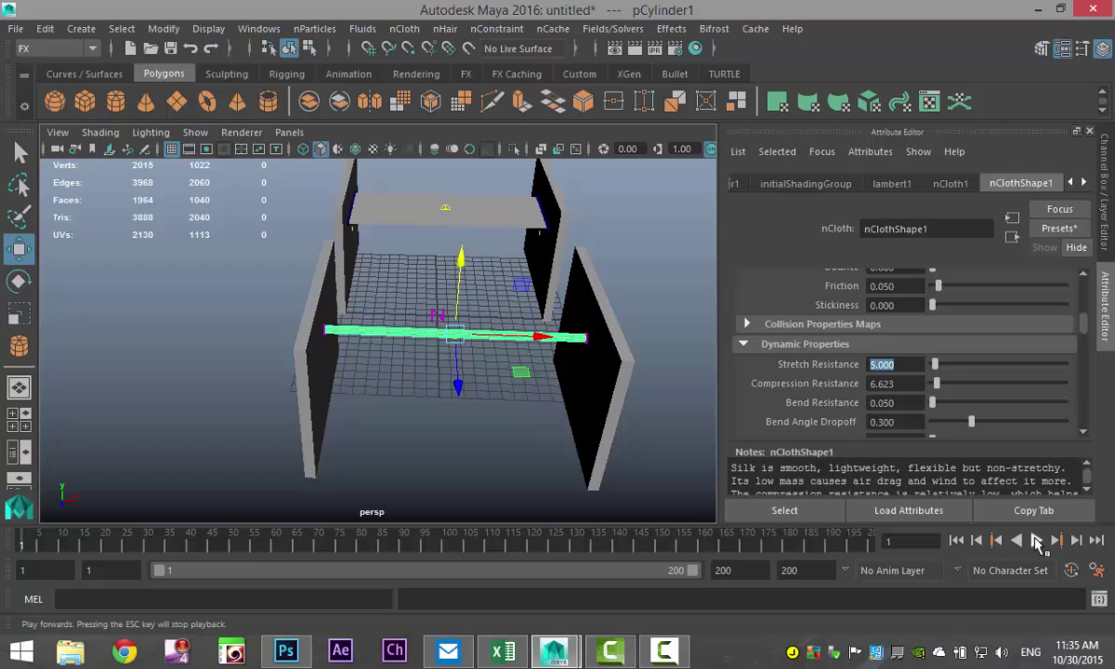
pyautogui.click(1035, 539)
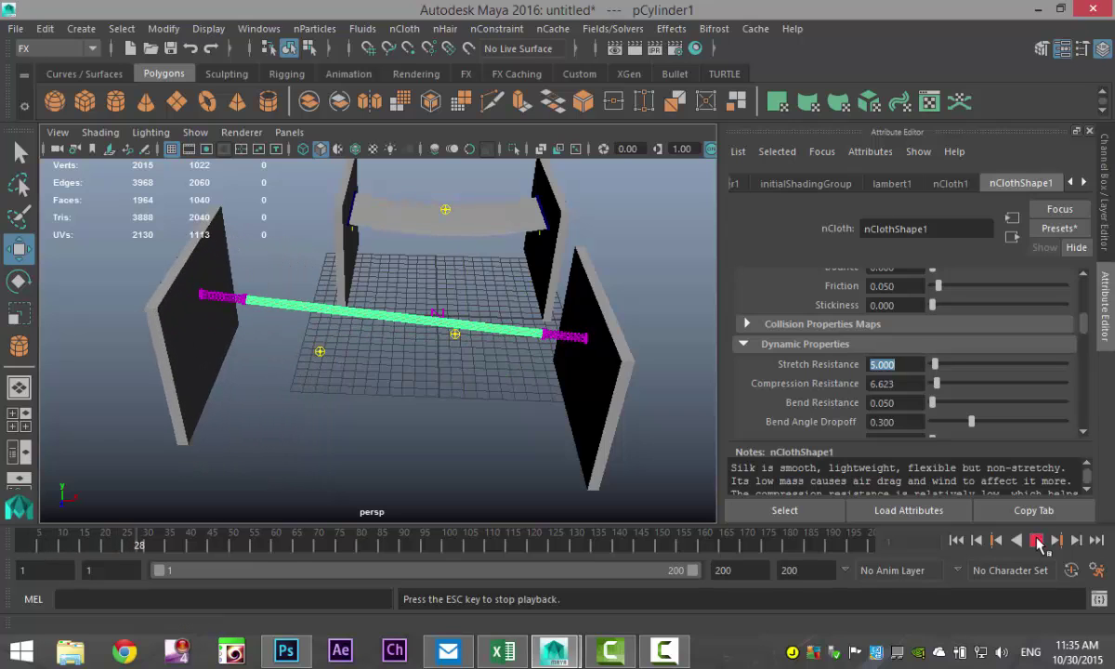
pyautogui.click(1036, 540)
# - Replay the simulation with the lower Rigidity, stopping at frame 89
pyautogui.scroll(-2, 1069, 409)
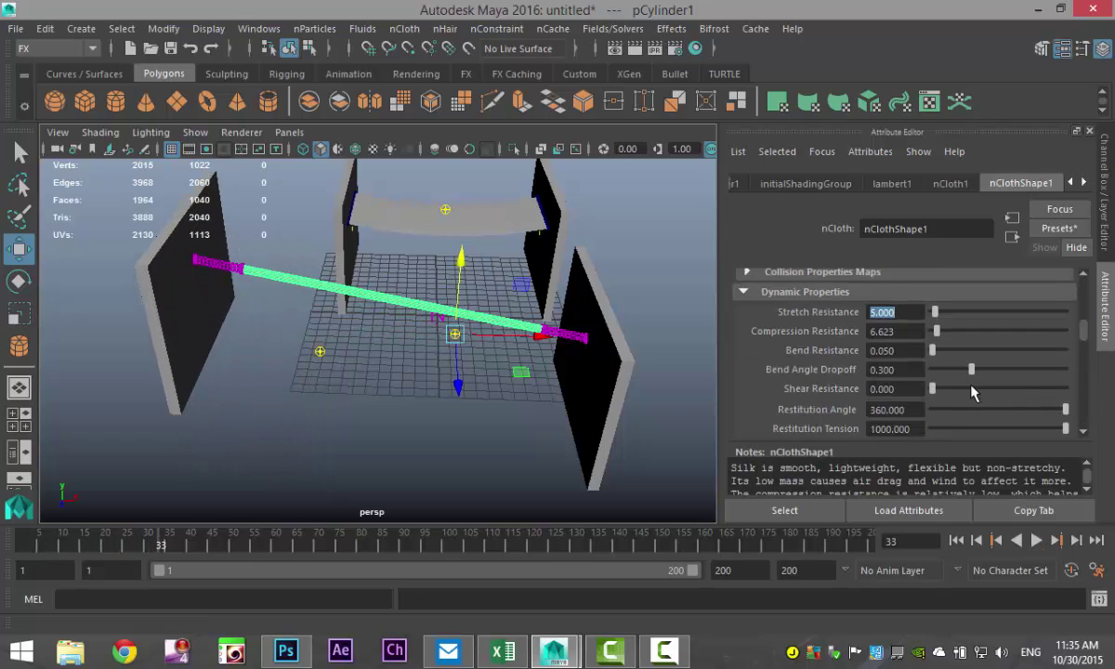
pyautogui.scroll(-2, 966, 388)
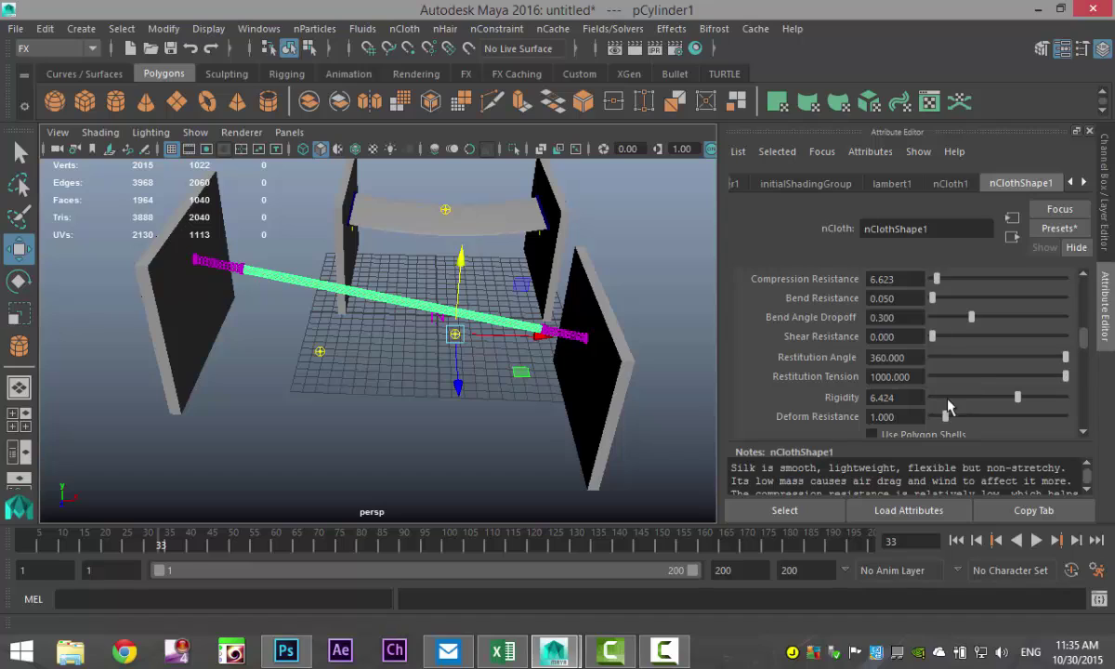
pyautogui.click(956, 540)
pyautogui.click(1035, 541)
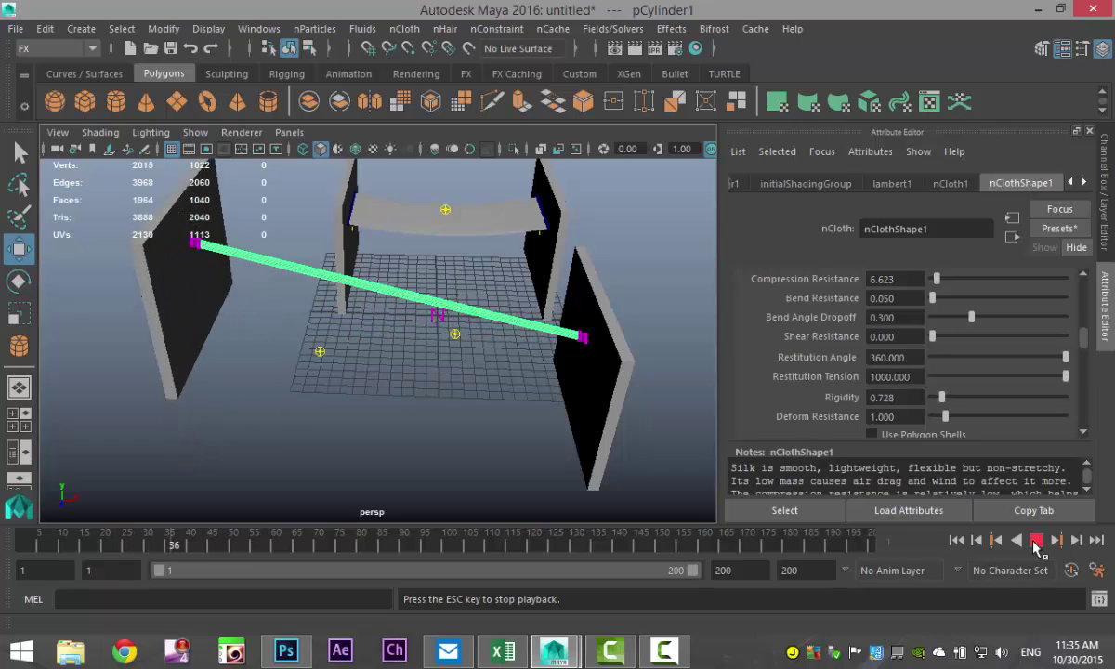
pyautogui.click(1036, 540)
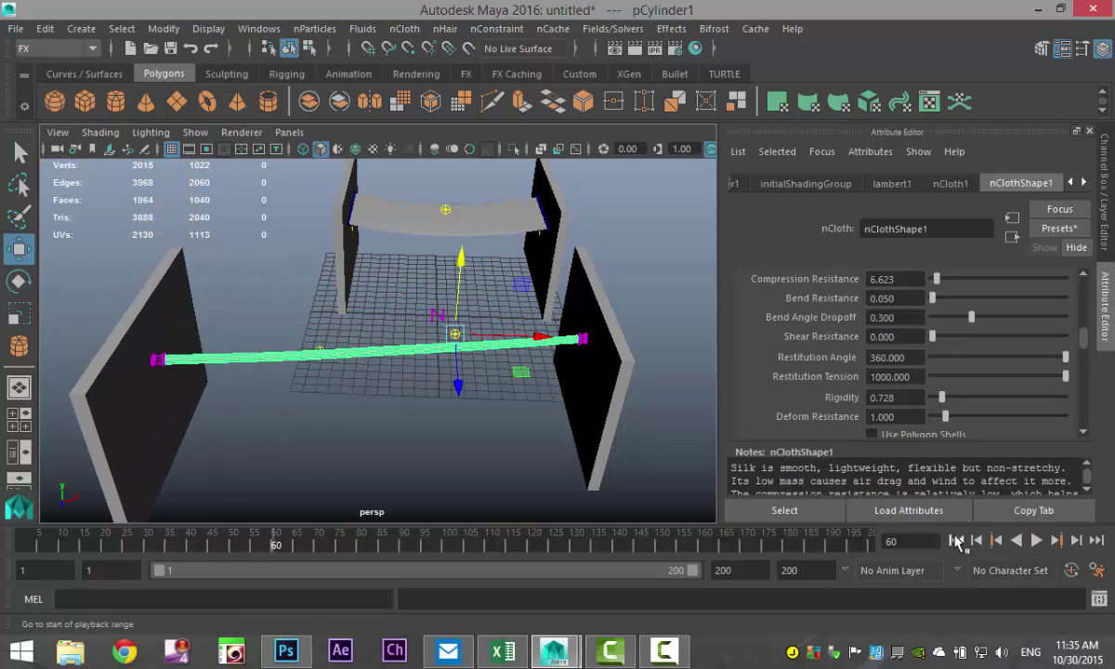
pyautogui.click(956, 541)
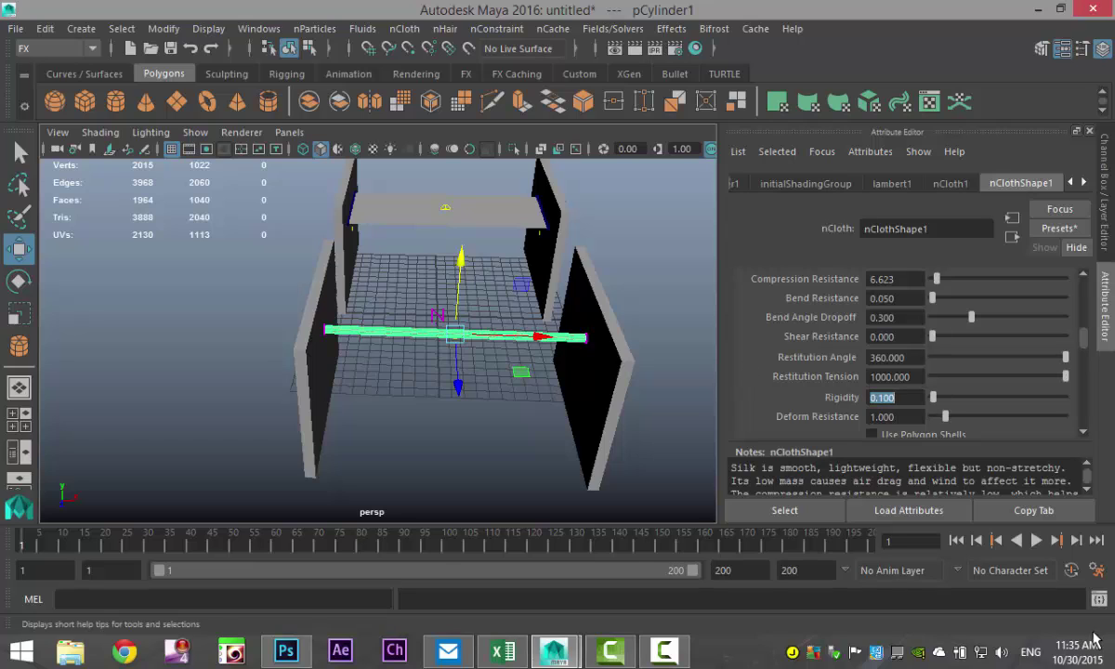
pyautogui.click(1036, 540)
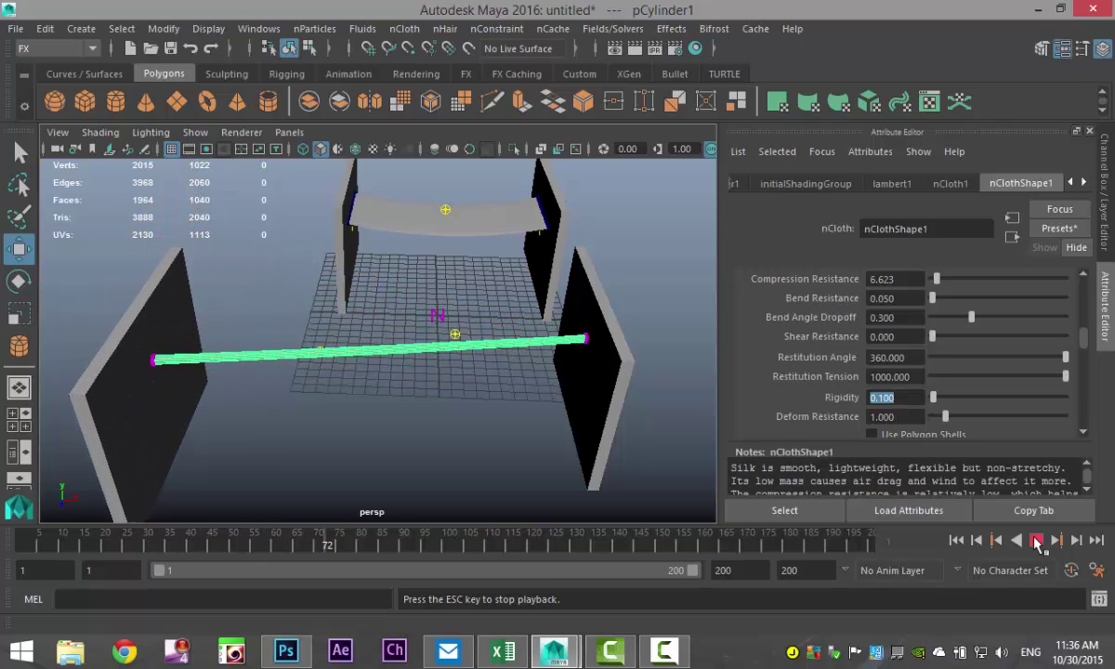
pyautogui.click(1038, 540)
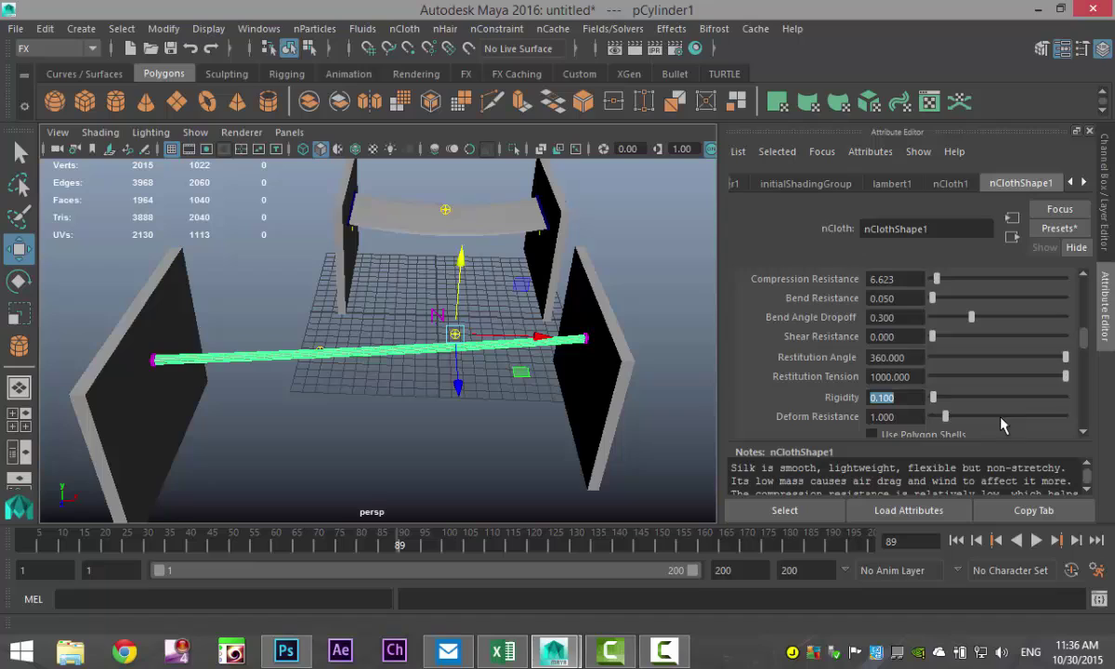
# - Set the cable's Compression Resistance and Stretch Resistance both to 1
pyautogui.scroll(2, 1020, 390)
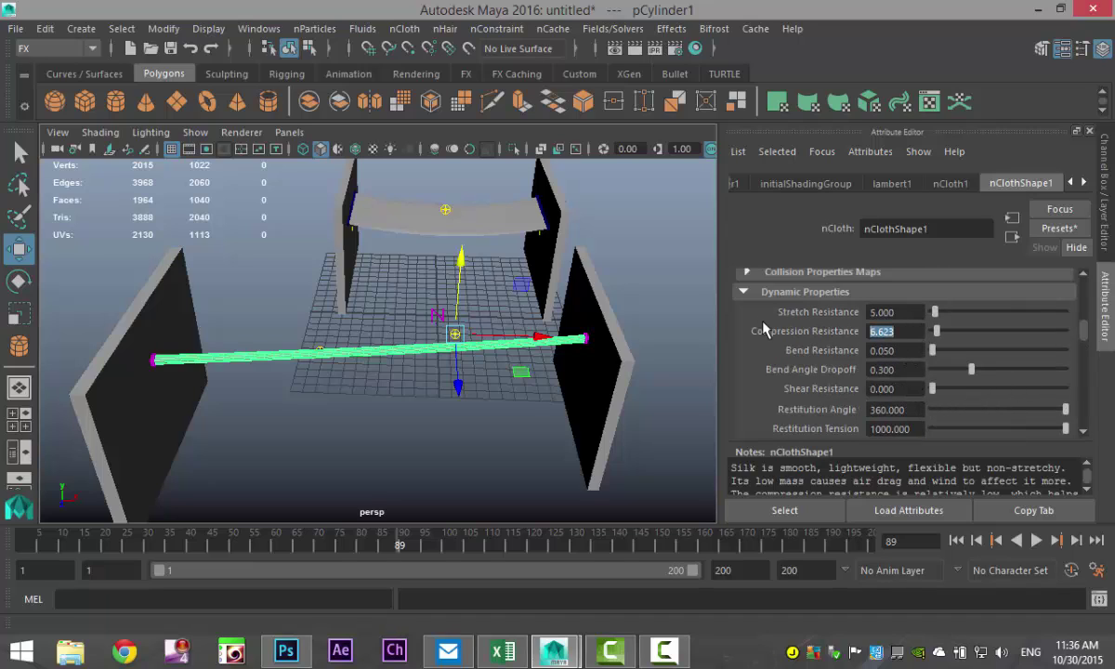
pyautogui.write('1')
pyautogui.press('Return')
pyautogui.hotkey('shift', 'Tab')
pyautogui.write('1')
pyautogui.press('Return')
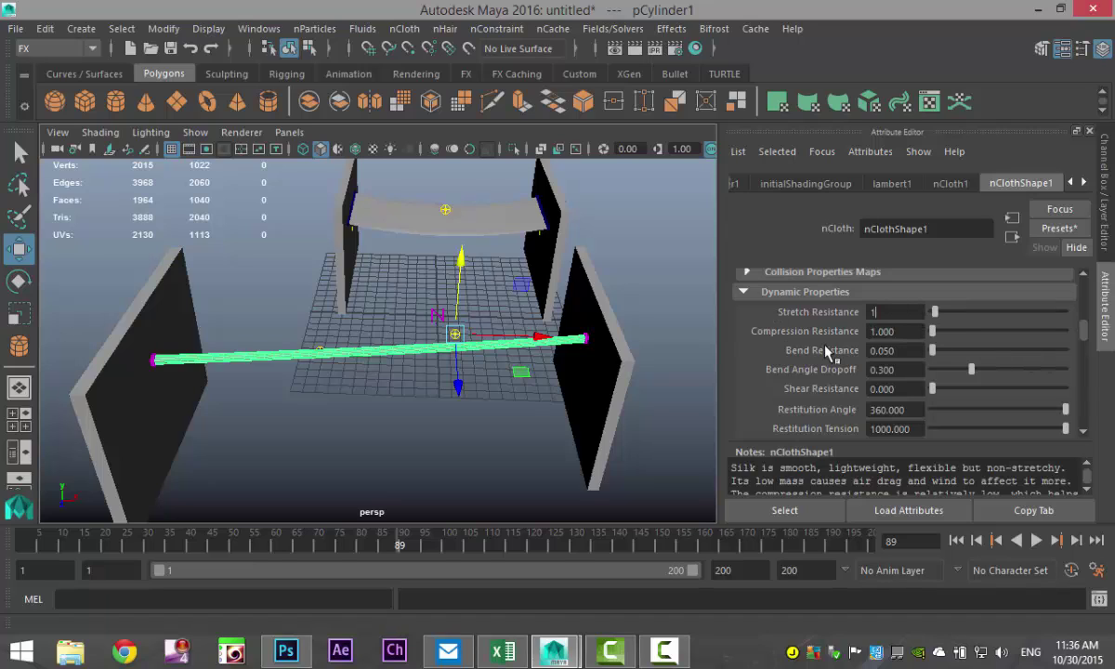
# - Replay the simulation to test the floppy cable, then rewind to frame 1
pyautogui.click(956, 540)
pyautogui.click(1036, 539)
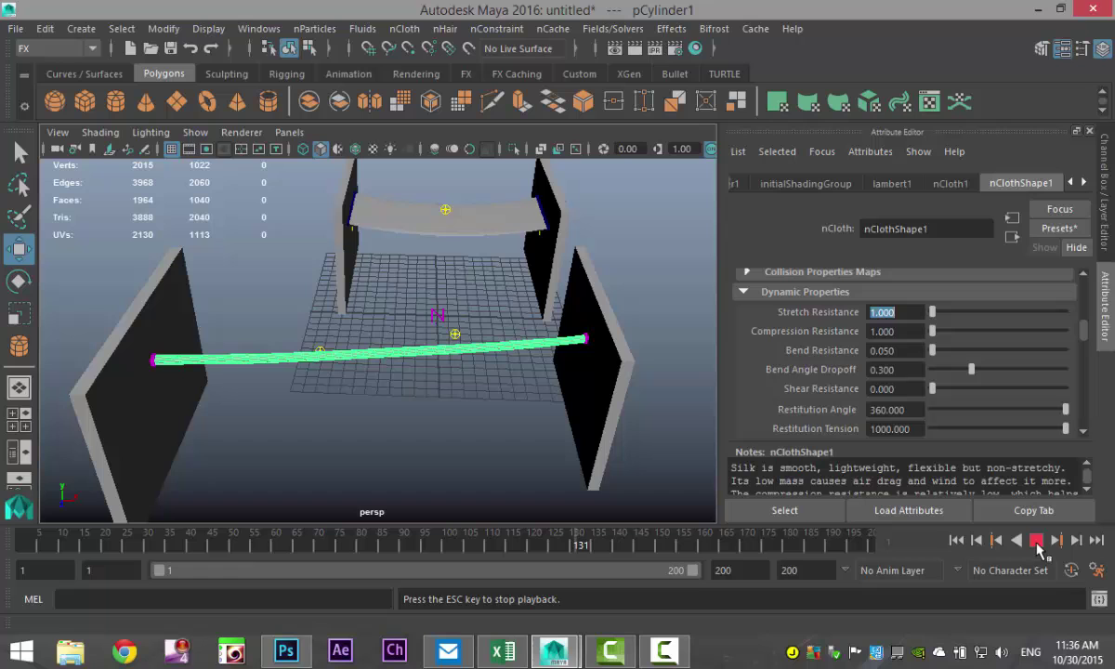
pyautogui.click(1036, 540)
pyautogui.click(956, 539)
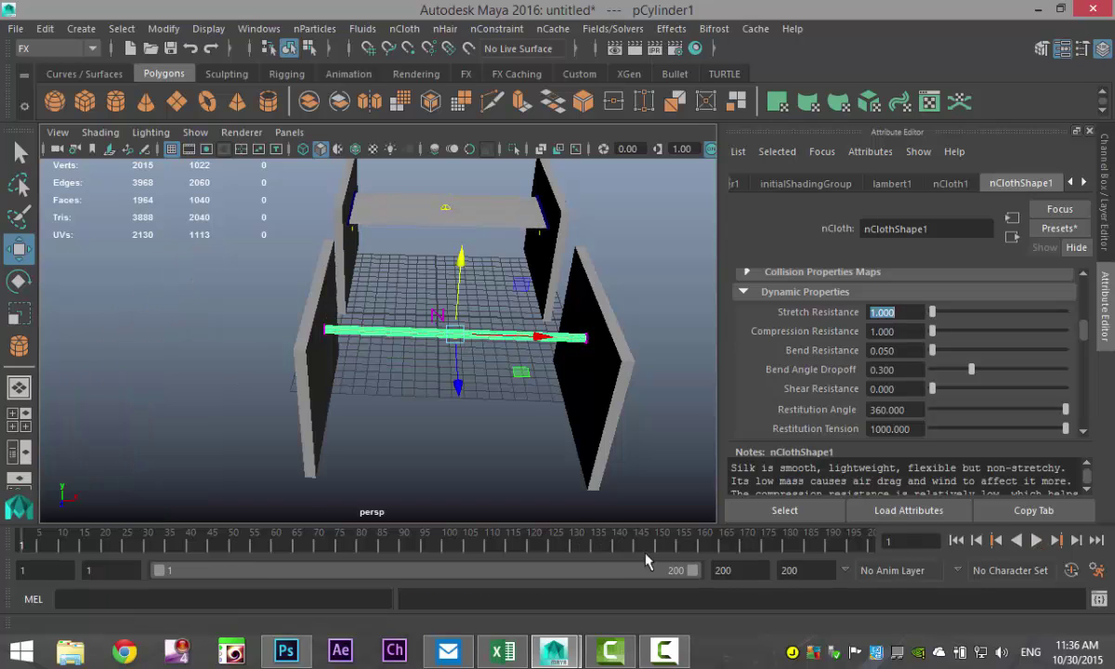
# - Select the near-end wall and pull it away from the plane at frame 20
pyautogui.keyDown('alt'); pyautogui.moveTo(388, 281); pyautogui.dragTo(556, 416); pyautogui.keyUp('alt')
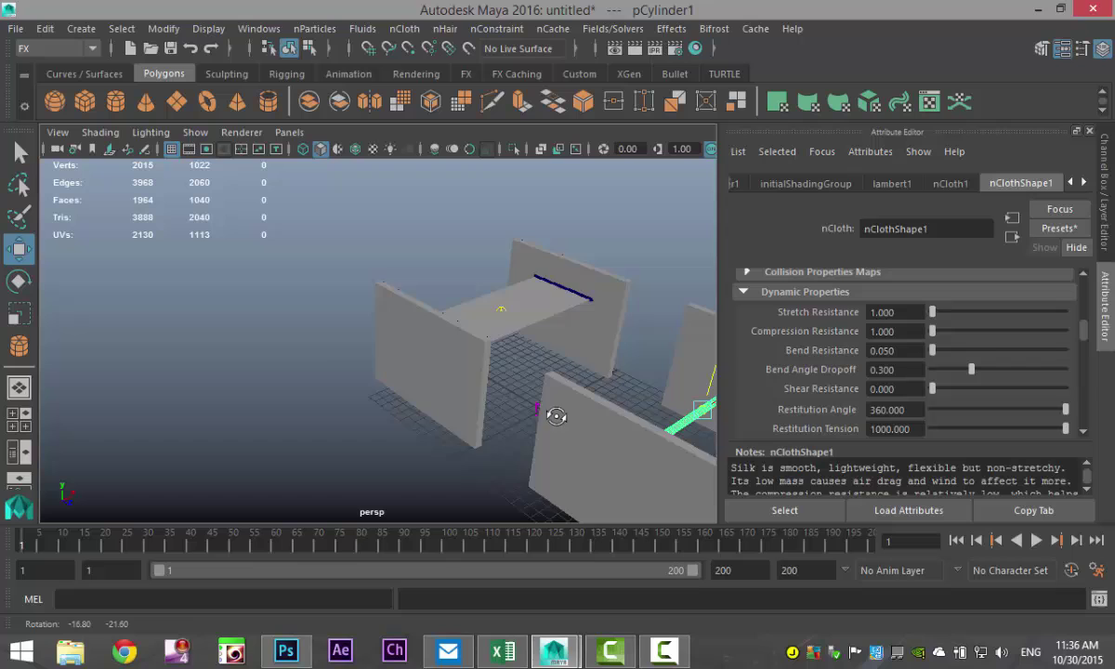
pyautogui.click(433, 344)
pyautogui.keyDown('alt'); pyautogui.moveTo(361, 422); pyautogui.dragTo(323, 393); pyautogui.keyUp('alt')
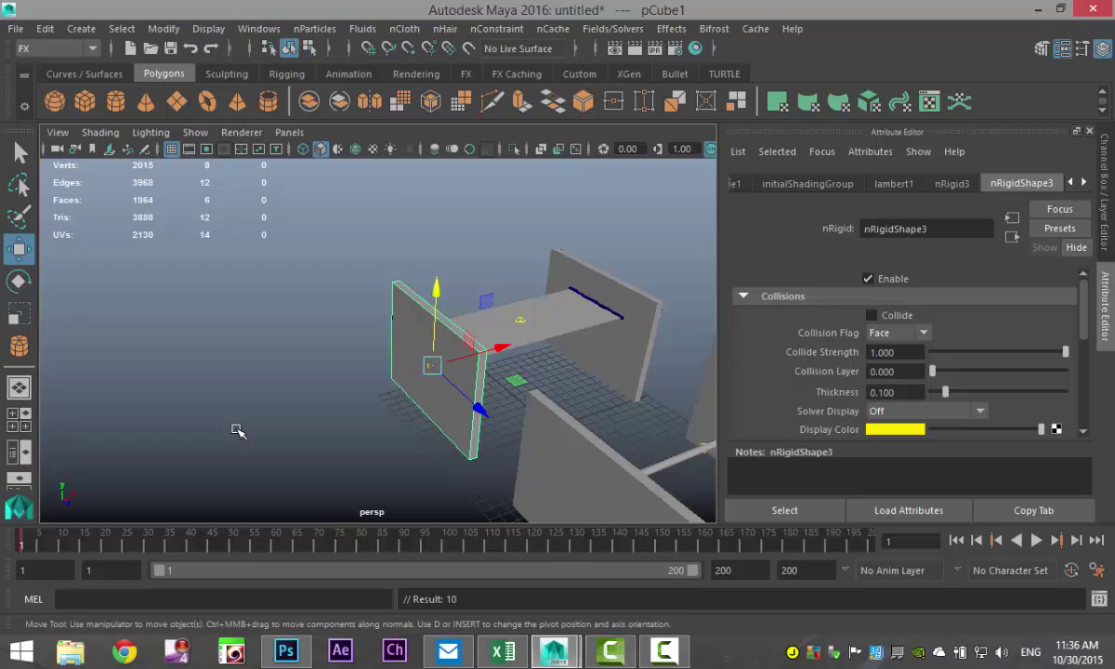
pyautogui.moveTo(26, 556); pyautogui.dragTo(105, 553)
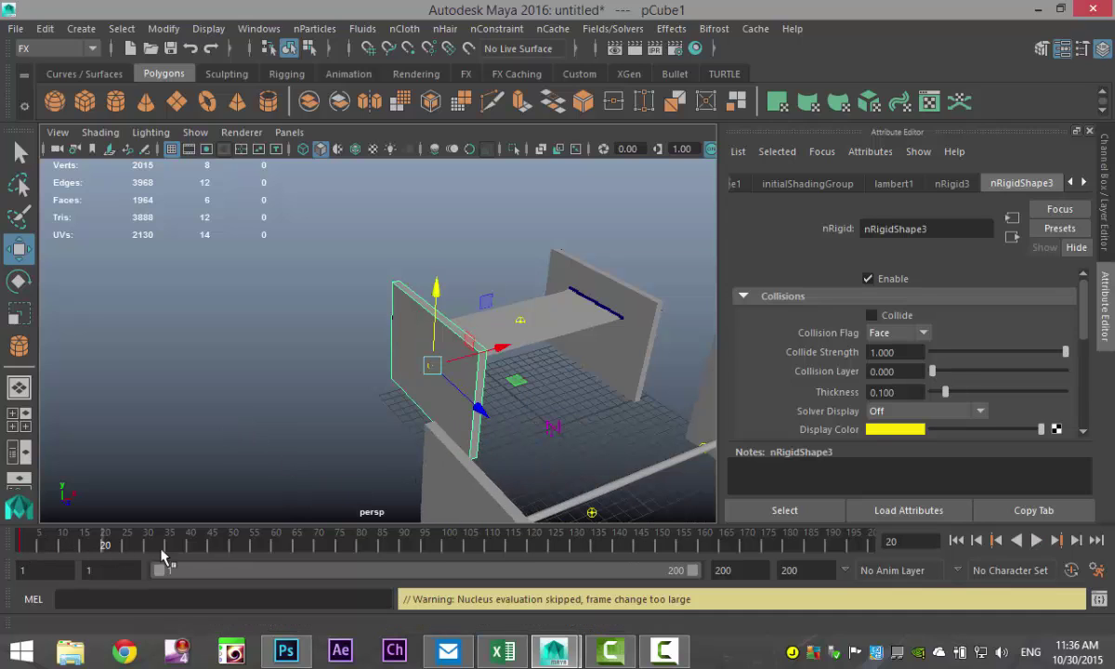
pyautogui.moveTo(502, 360); pyautogui.dragTo(402, 406)
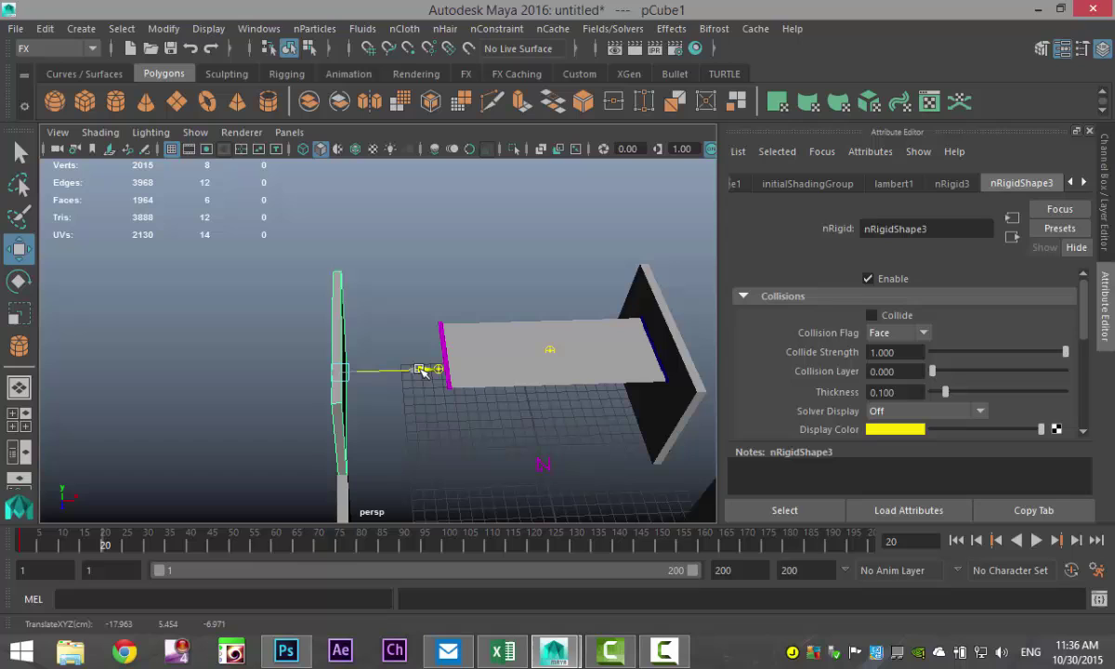
pyautogui.moveTo(423, 370); pyautogui.dragTo(425, 371)
# - Move the wall up and away at frame 40, then down and deeper at frame 60
pyautogui.keyDown('alt'); pyautogui.moveTo(224, 401); pyautogui.dragTo(298, 385); pyautogui.keyUp('alt')
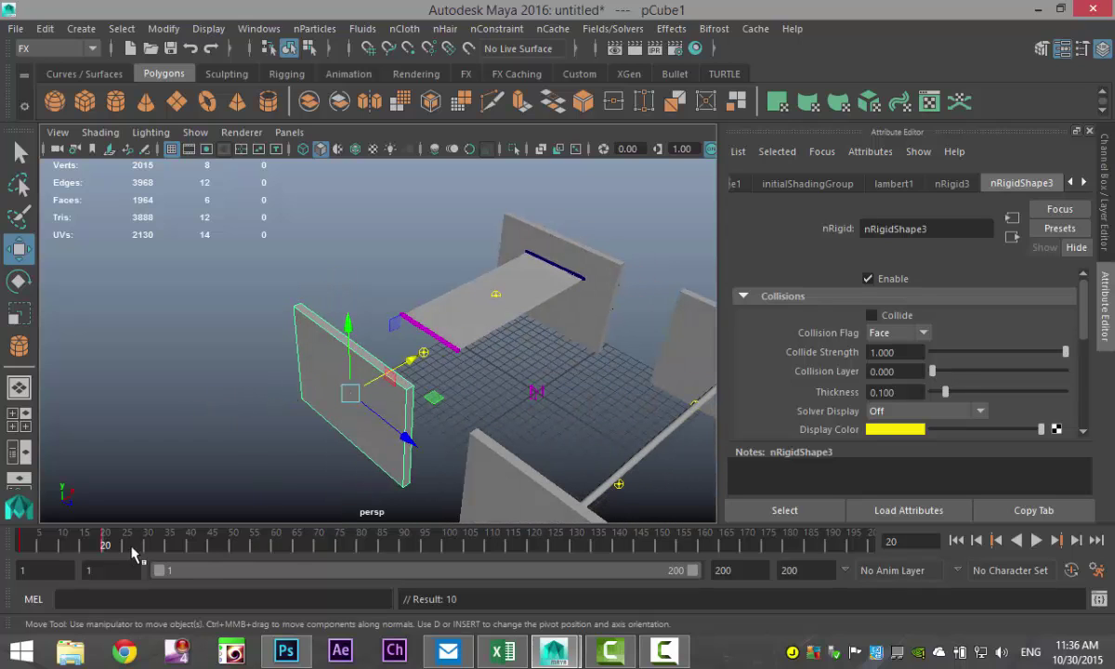
pyautogui.moveTo(132, 554); pyautogui.dragTo(192, 555)
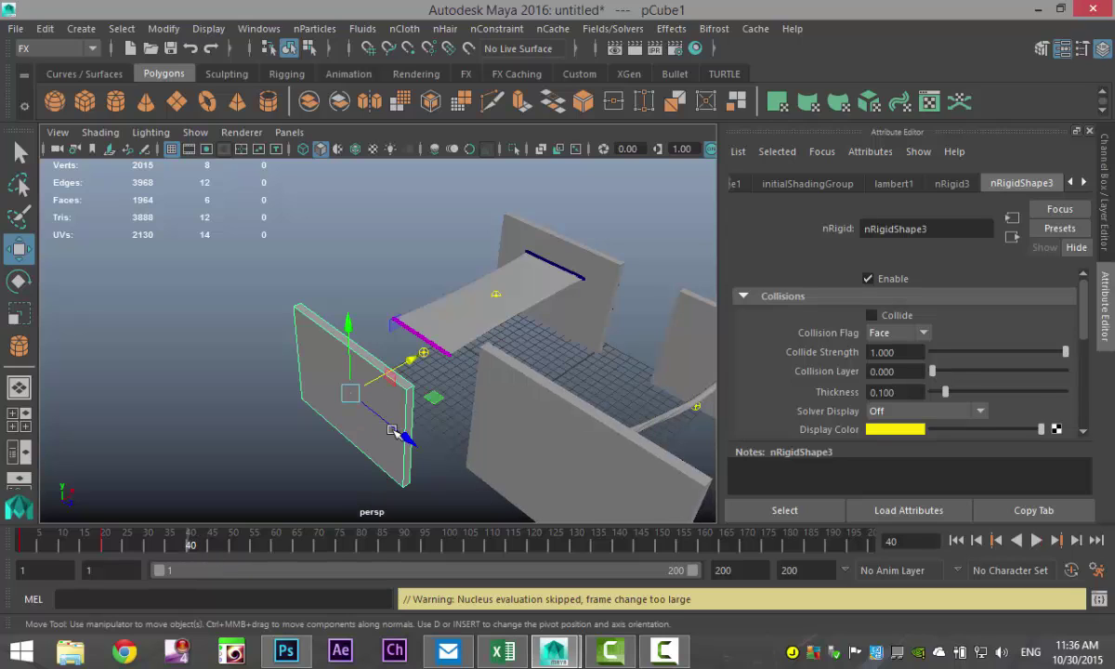
pyautogui.moveTo(408, 439); pyautogui.dragTo(285, 243)
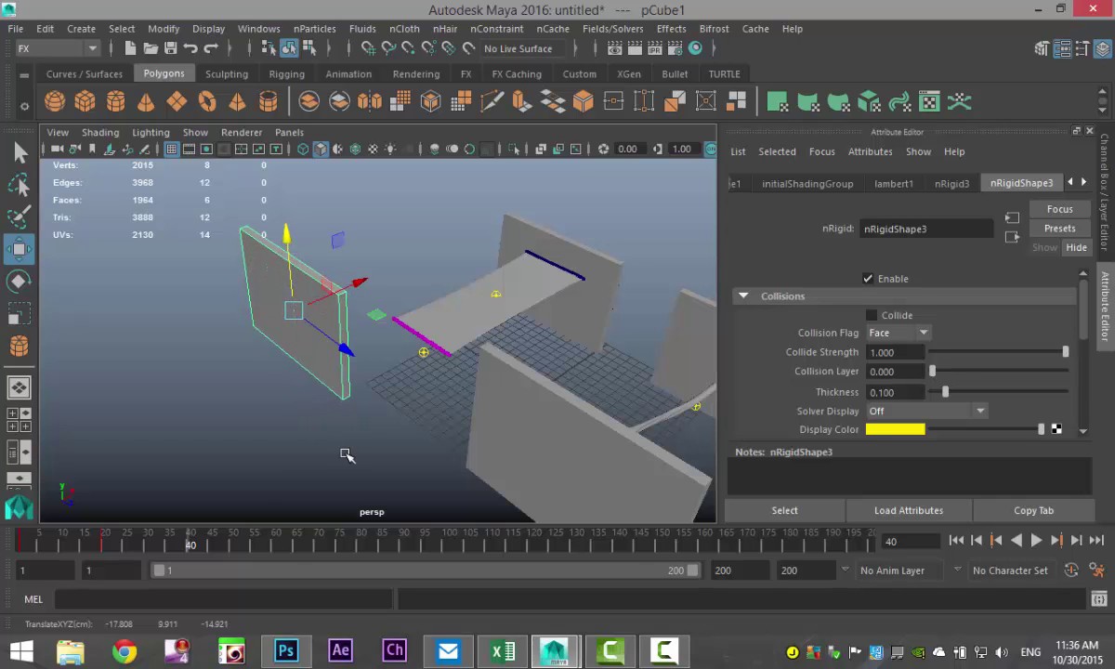
pyautogui.moveTo(251, 551); pyautogui.dragTo(276, 554)
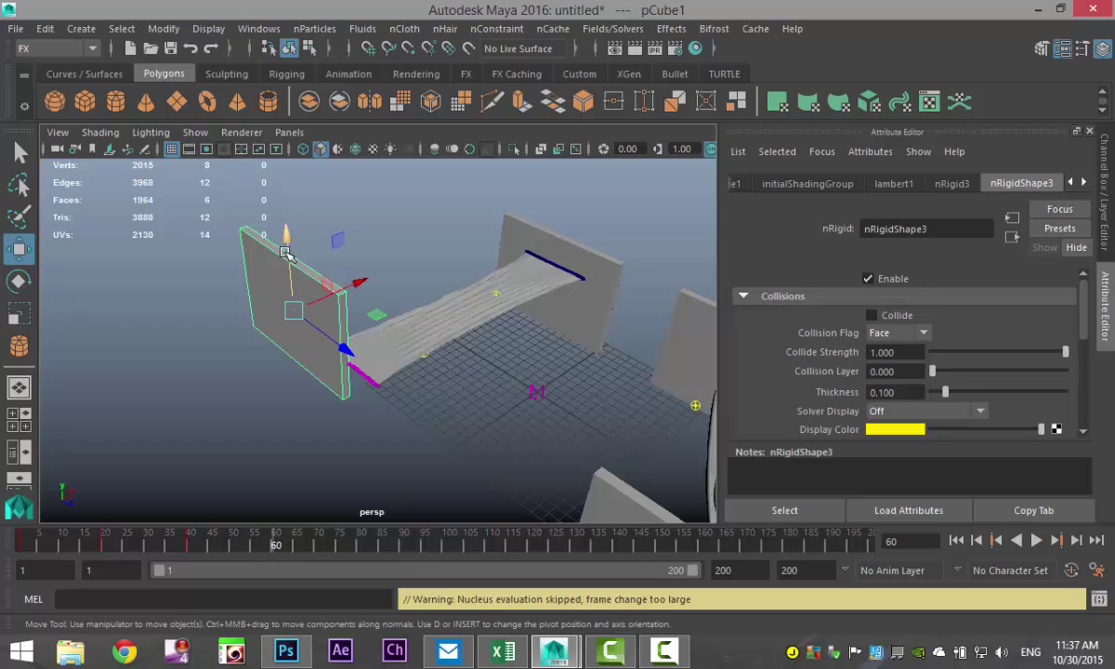
pyautogui.moveTo(283, 234); pyautogui.dragTo(320, 392)
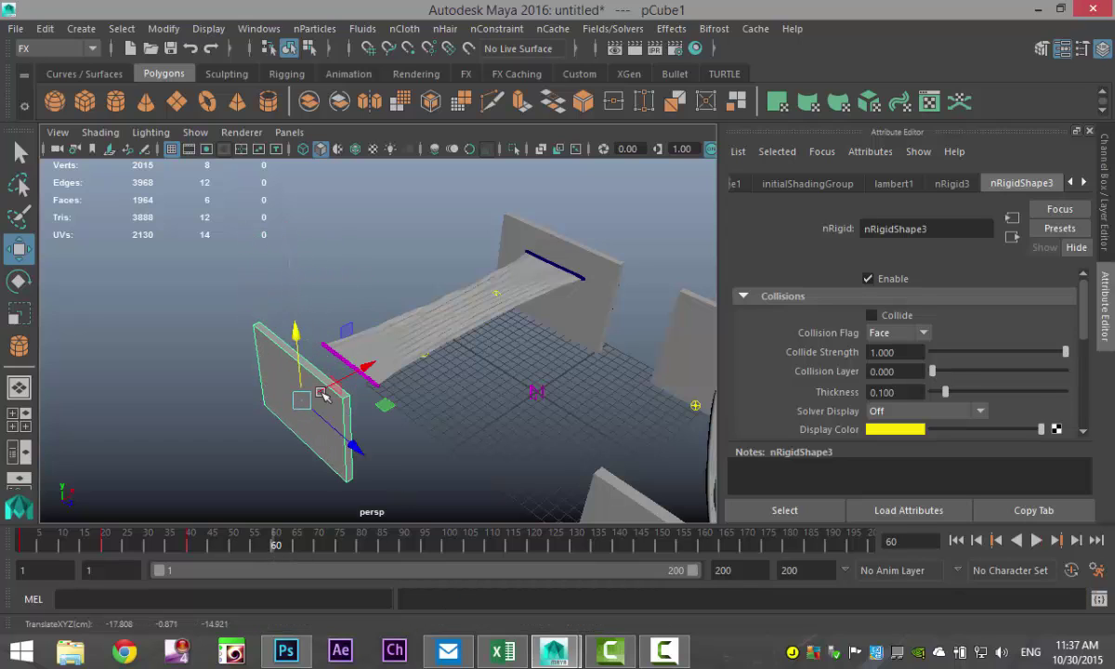
pyautogui.moveTo(359, 455); pyautogui.dragTo(388, 478)
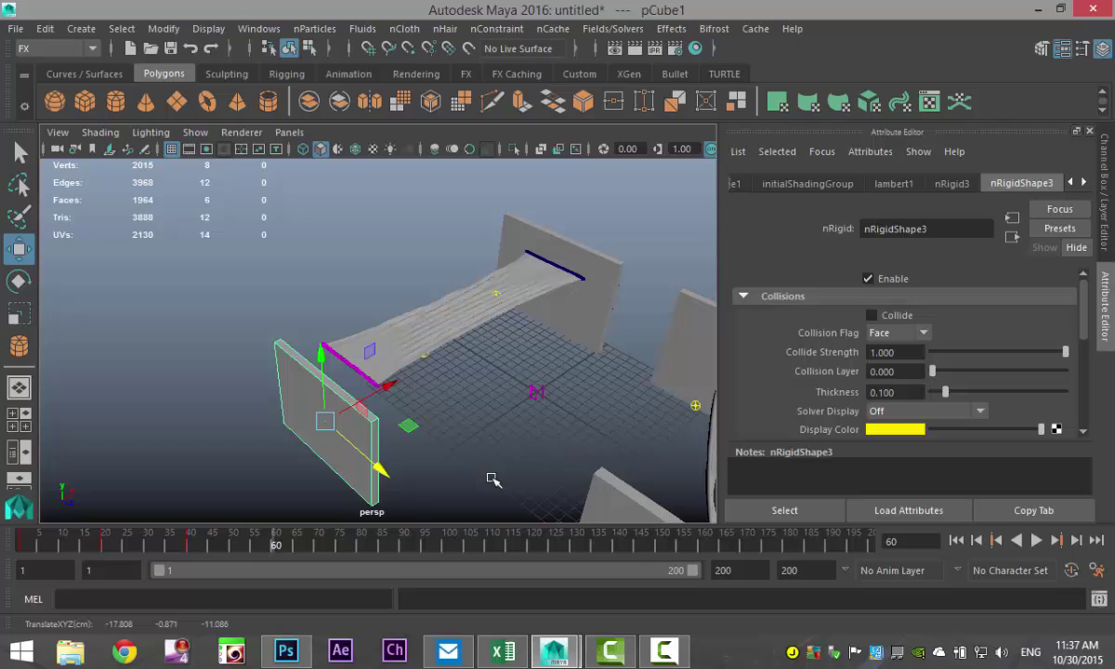
# - Rewind and play the simulation, orbiting to watch the cloth stretch with the moving wall
pyautogui.click(956, 541)
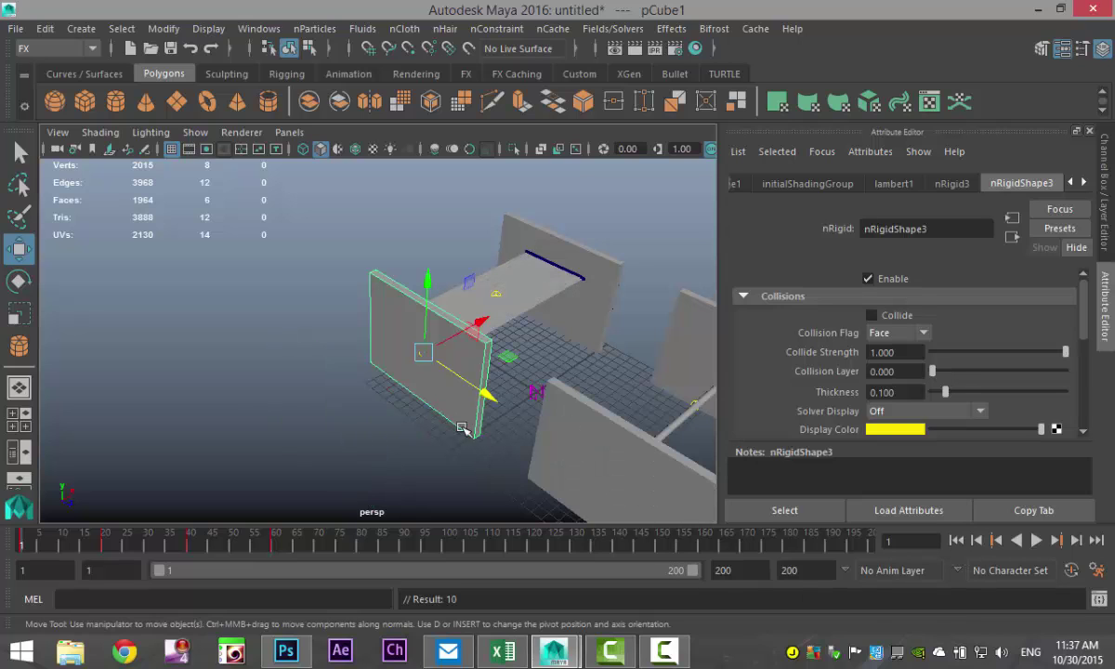
pyautogui.keyDown('alt'); pyautogui.moveTo(462, 428); pyautogui.dragTo(363, 383); pyautogui.keyUp('alt')
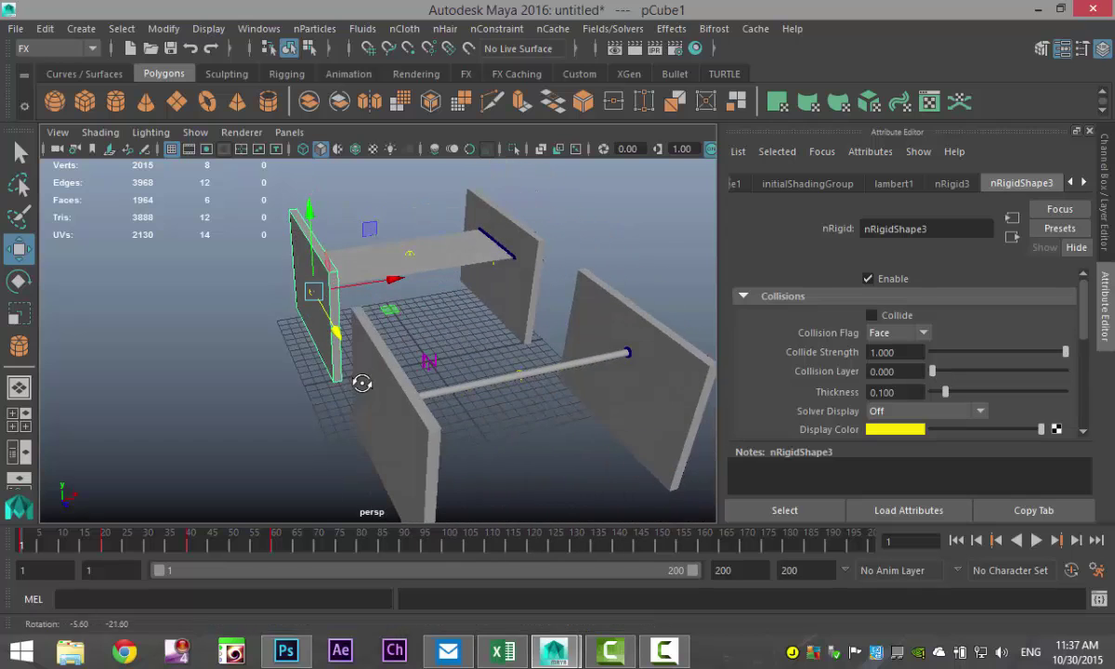
pyautogui.click(1036, 539)
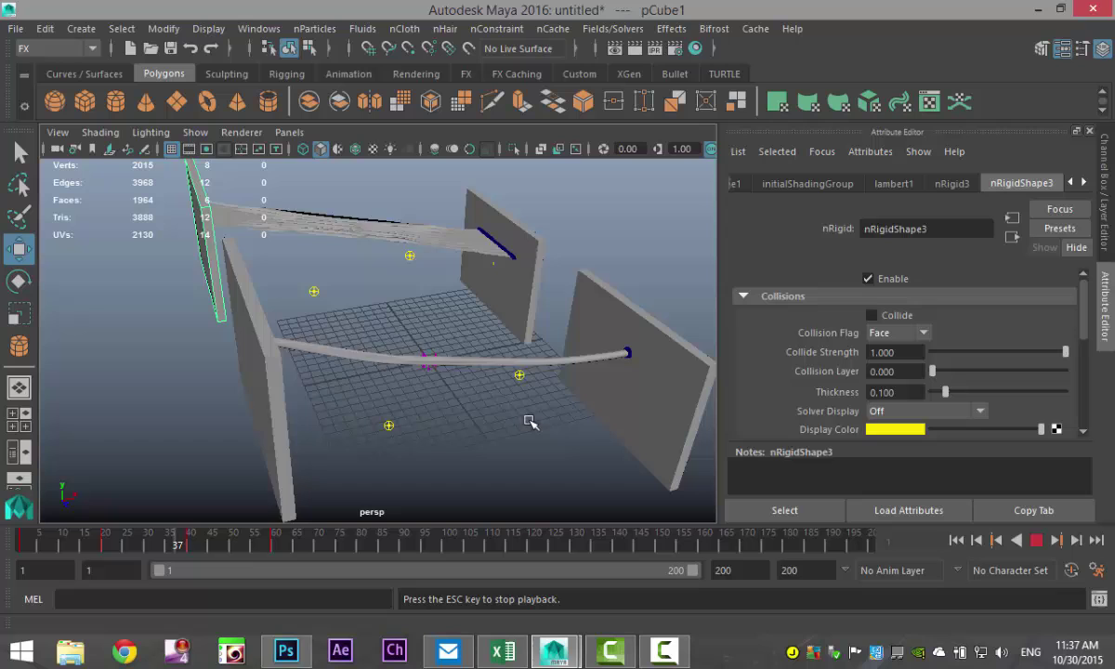
pyautogui.keyDown('alt'); pyautogui.moveTo(510, 327); pyautogui.dragTo(485, 363); pyautogui.keyUp('alt')
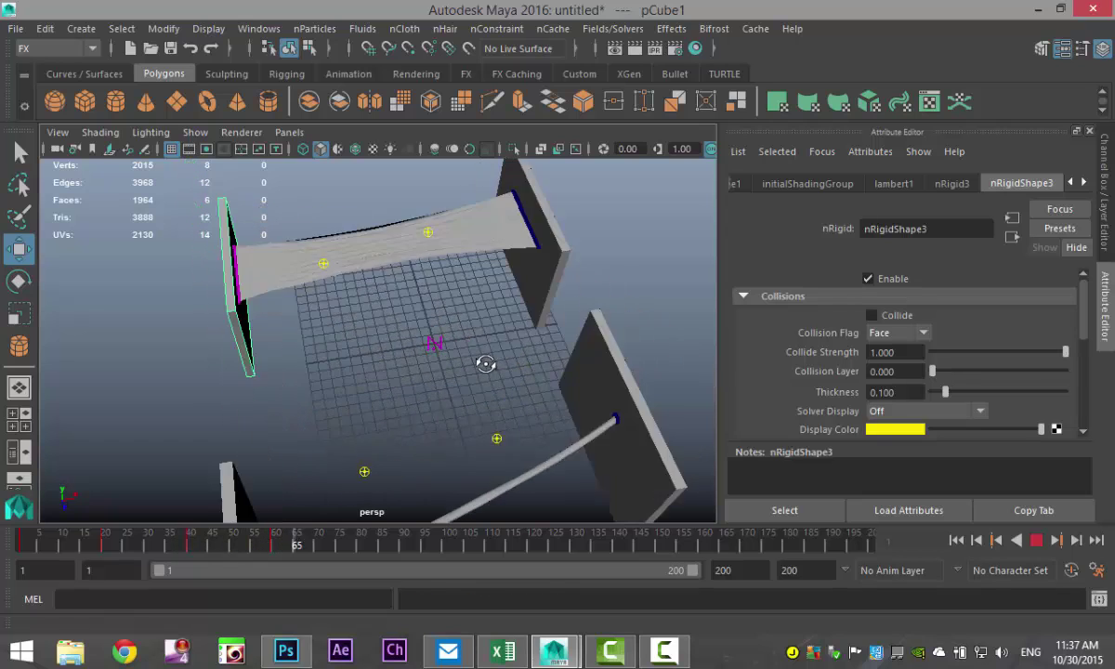
pyautogui.keyDown('alt'); pyautogui.moveTo(547, 423); pyautogui.dragTo(483, 382); pyautogui.keyUp('alt')
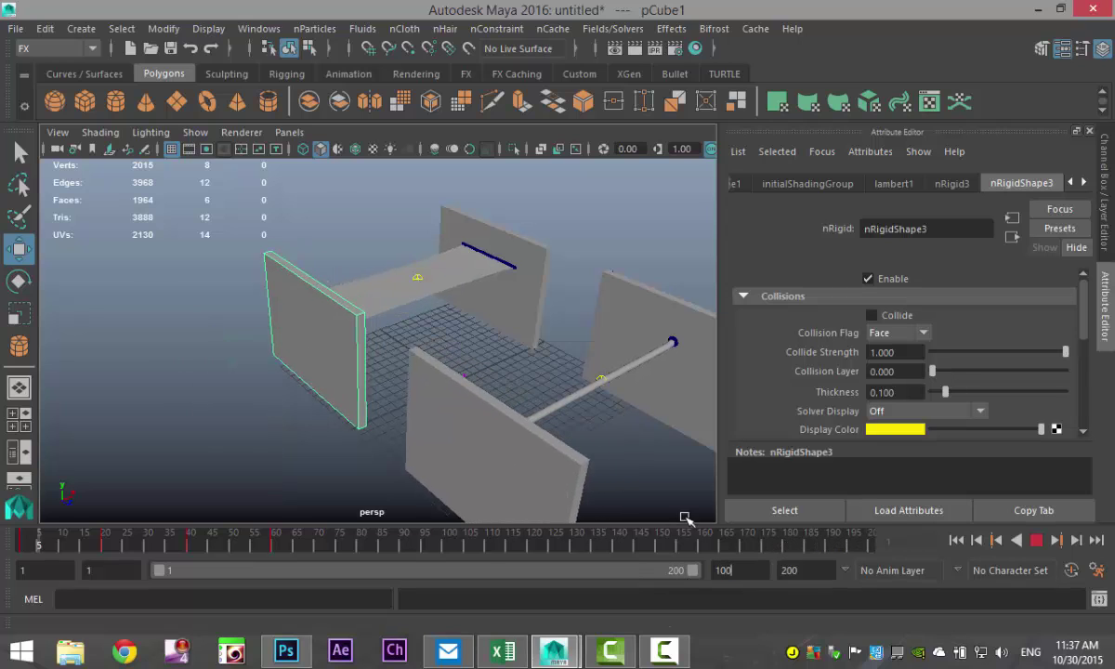
# - Edit the playback end field and set the animation end time to 100
pyautogui.press('Tab')
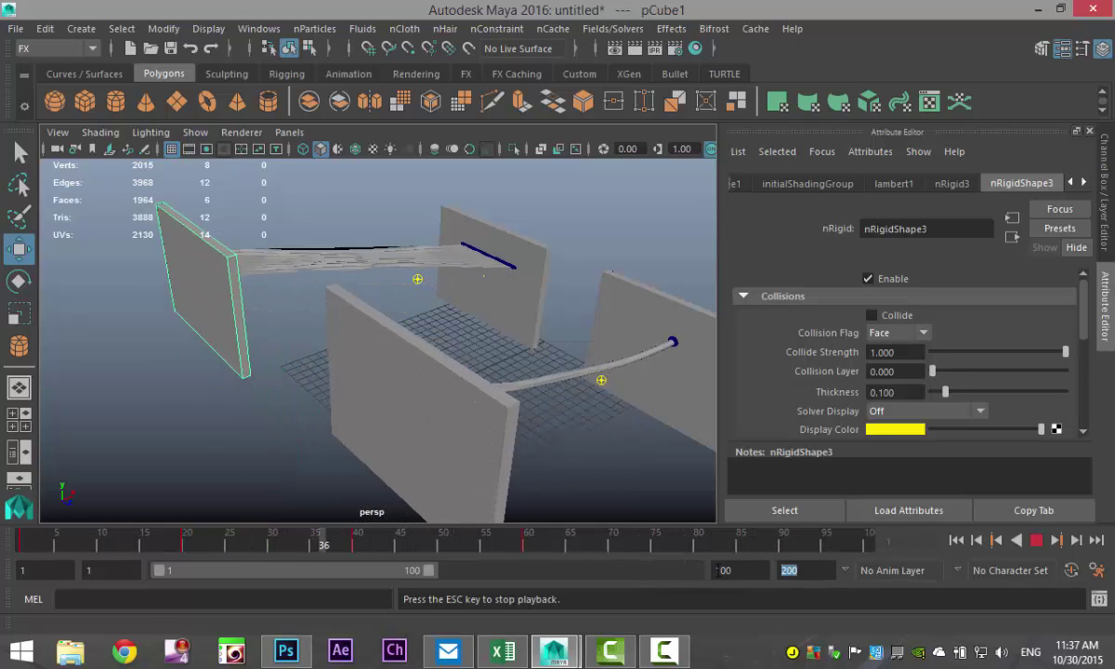
pyautogui.write('10')
pyautogui.press('Return')
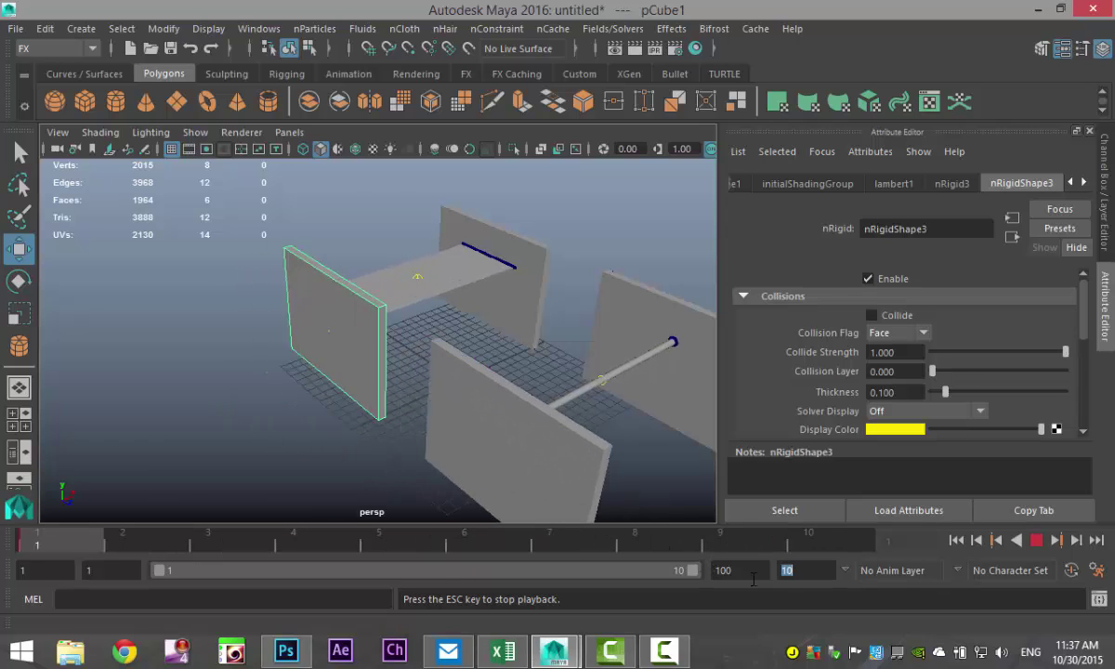
pyautogui.doubleClick(789, 570)
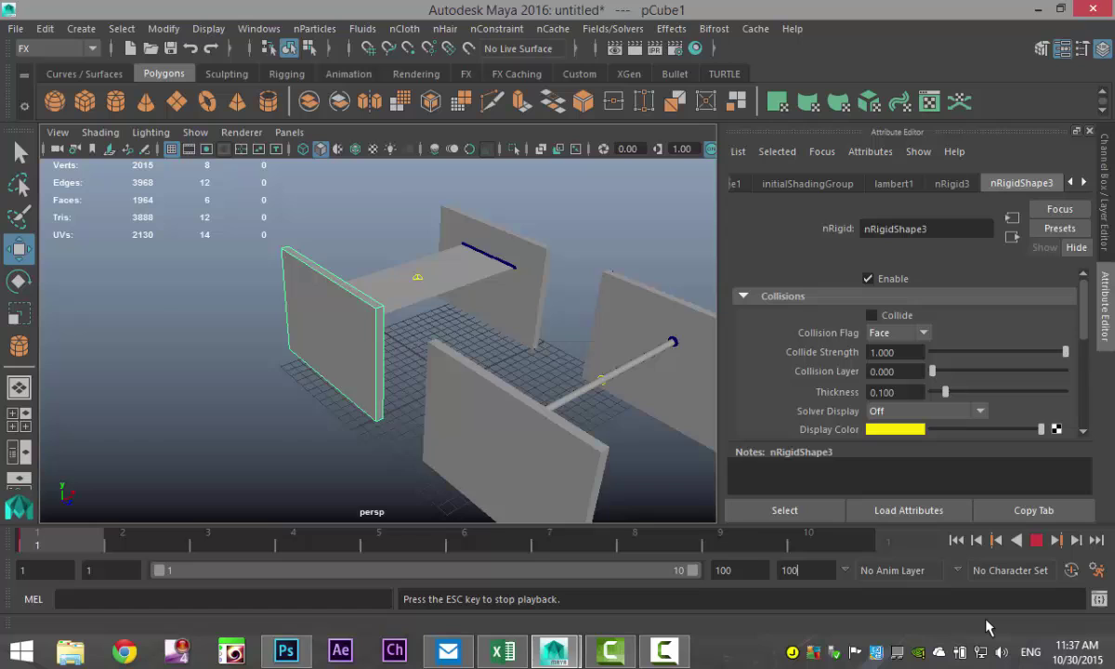
pyautogui.write('100')
pyautogui.press('Return')
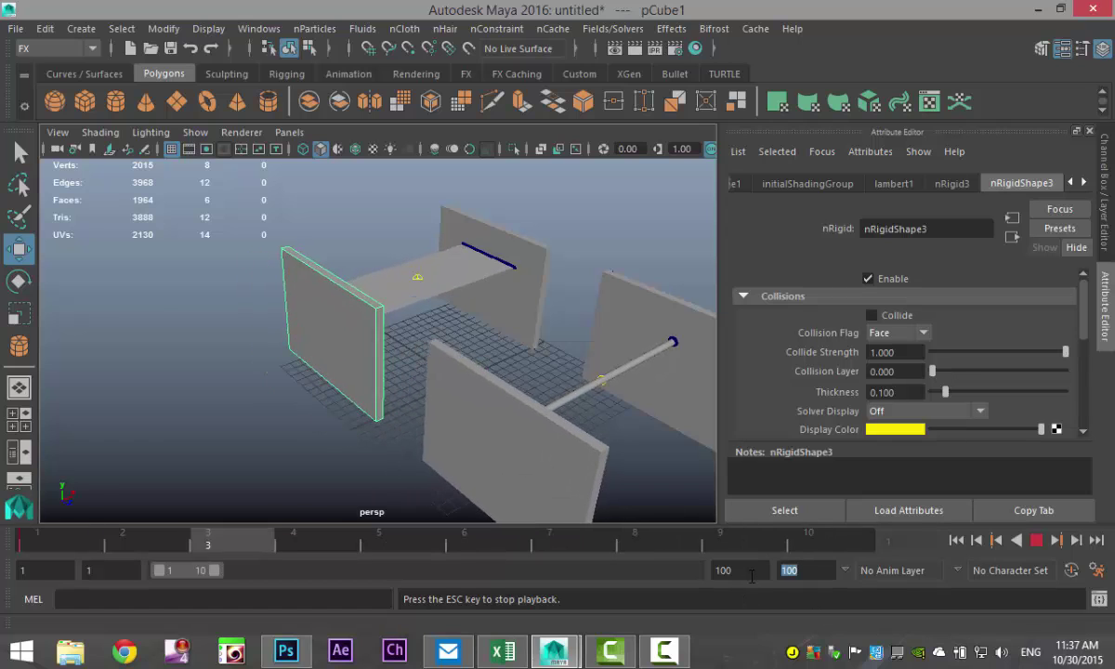
# - Confirm a playback end of 100 and replay the cloth simulation
pyautogui.click(1038, 540)
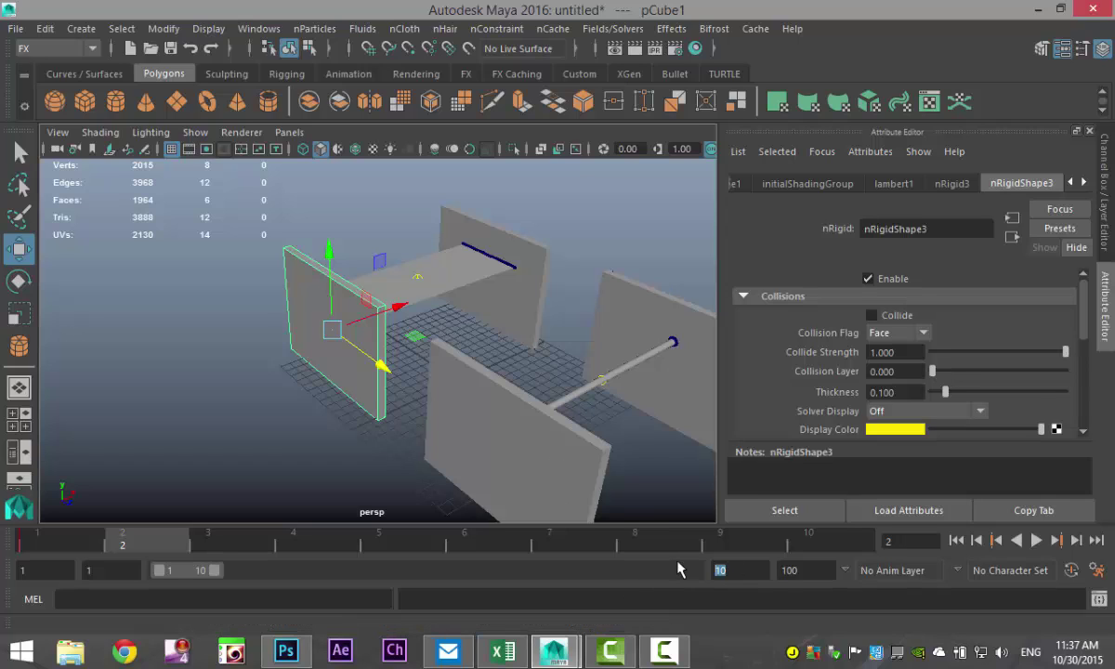
pyautogui.press('Return')
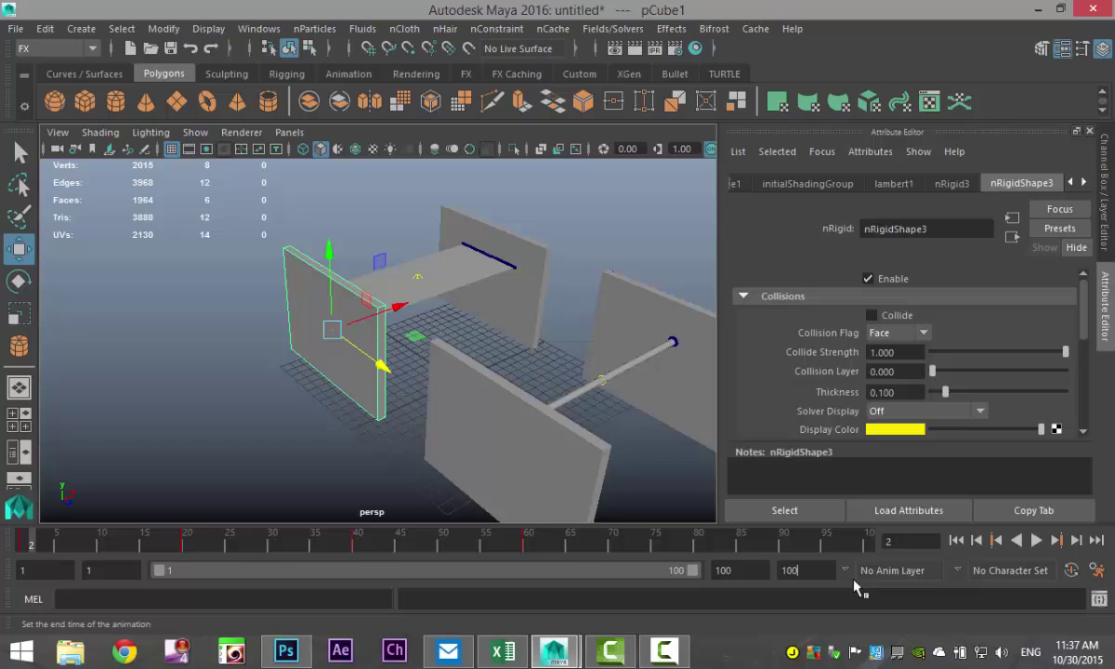
pyautogui.click(1035, 541)
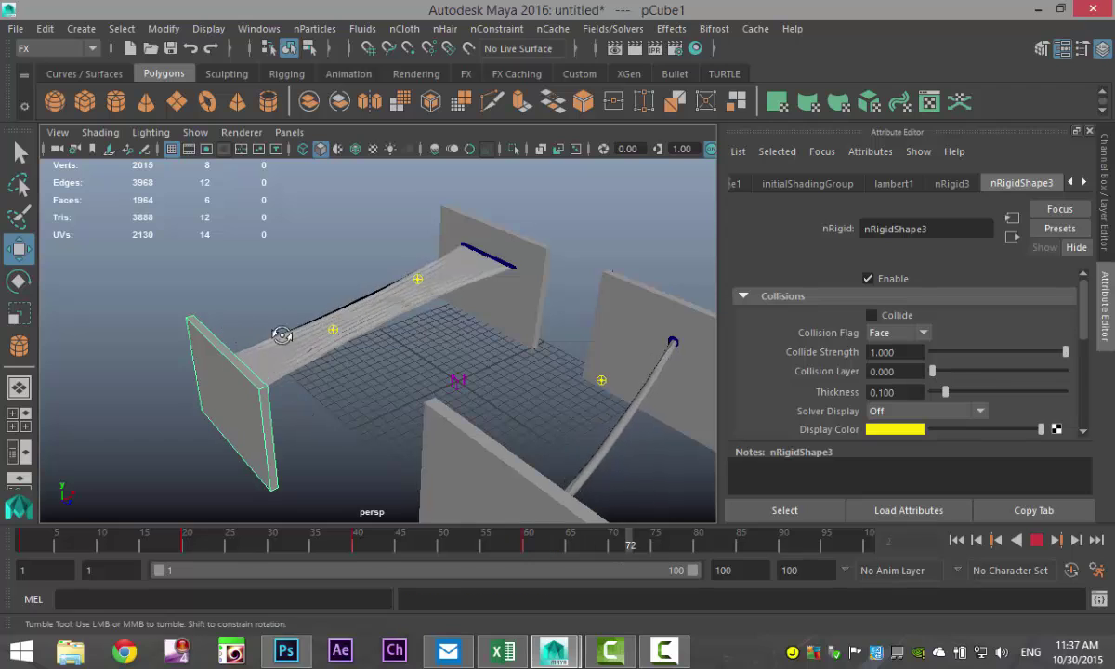
# - Orbit toward the cloth plane, browse its Attribute Editor properties, and stop playback at frame 12
pyautogui.keyDown('alt'); pyautogui.moveTo(281, 330); pyautogui.dragTo(194, 343); pyautogui.keyUp('alt')
pyautogui.keyDown('alt'); pyautogui.moveTo(194, 344); pyautogui.dragTo(217, 420, button='middle'); pyautogui.keyUp('alt')
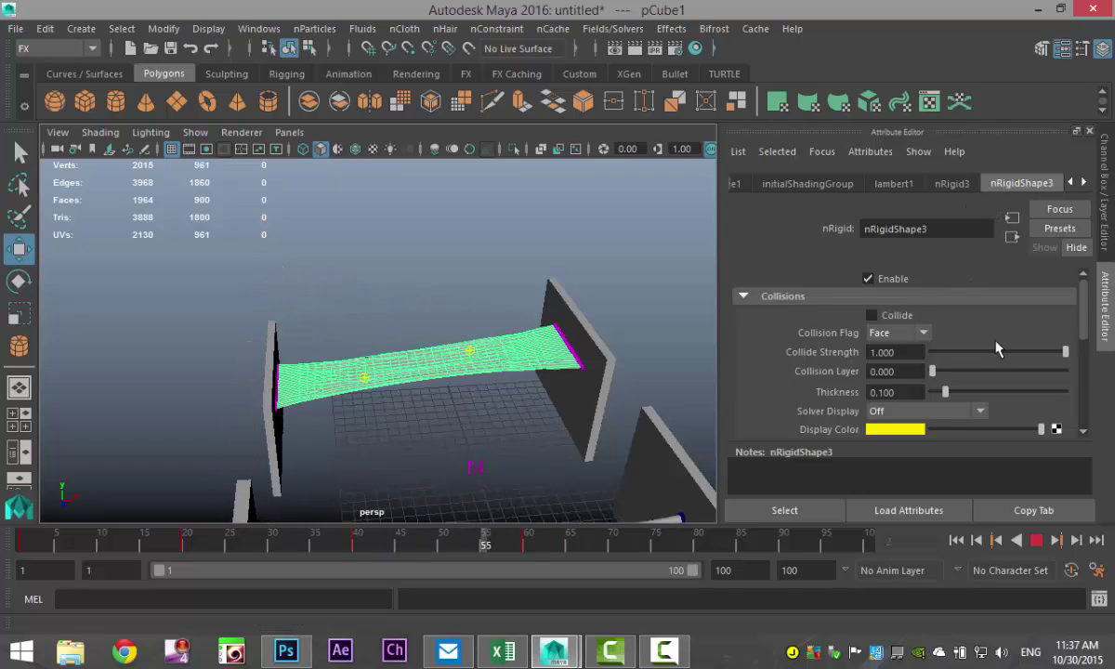
pyautogui.scroll(-2, 999, 353)
pyautogui.scroll(-4, 1000, 357)
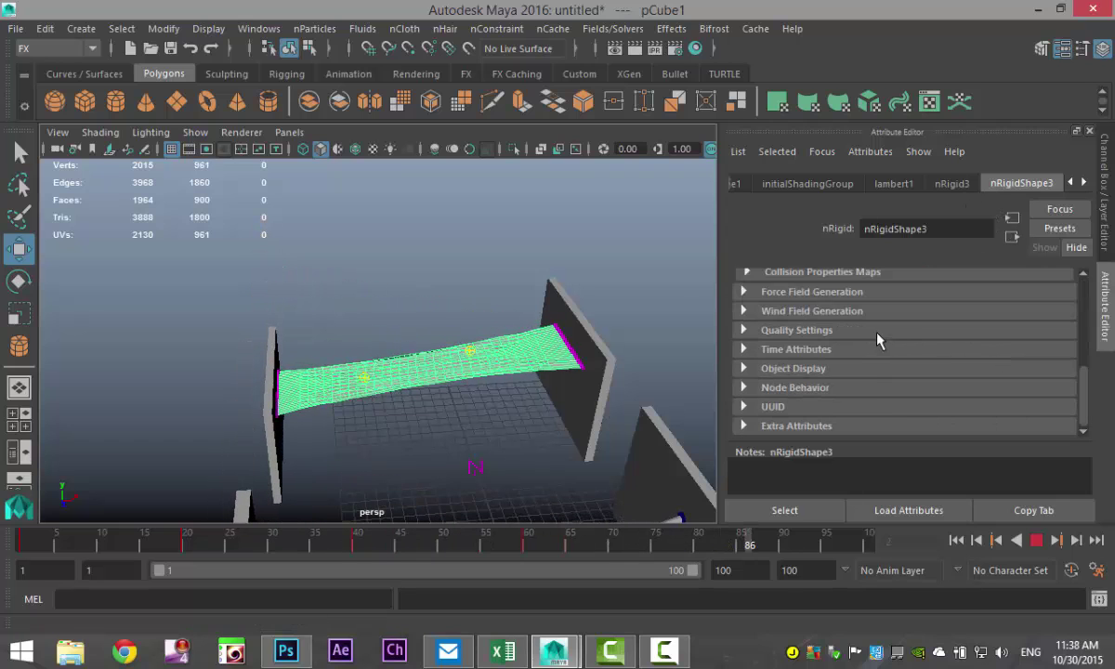
pyautogui.scroll(2, 821, 358)
pyautogui.click(746, 323)
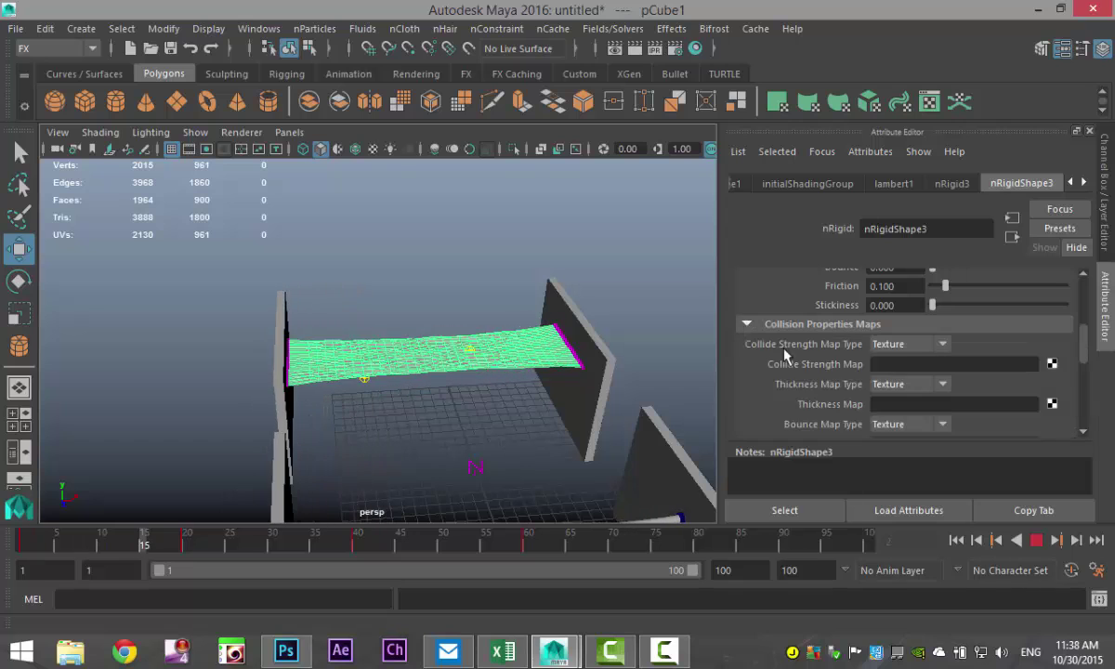
pyautogui.scroll(-2, 933, 383)
pyautogui.scroll(-2, 934, 383)
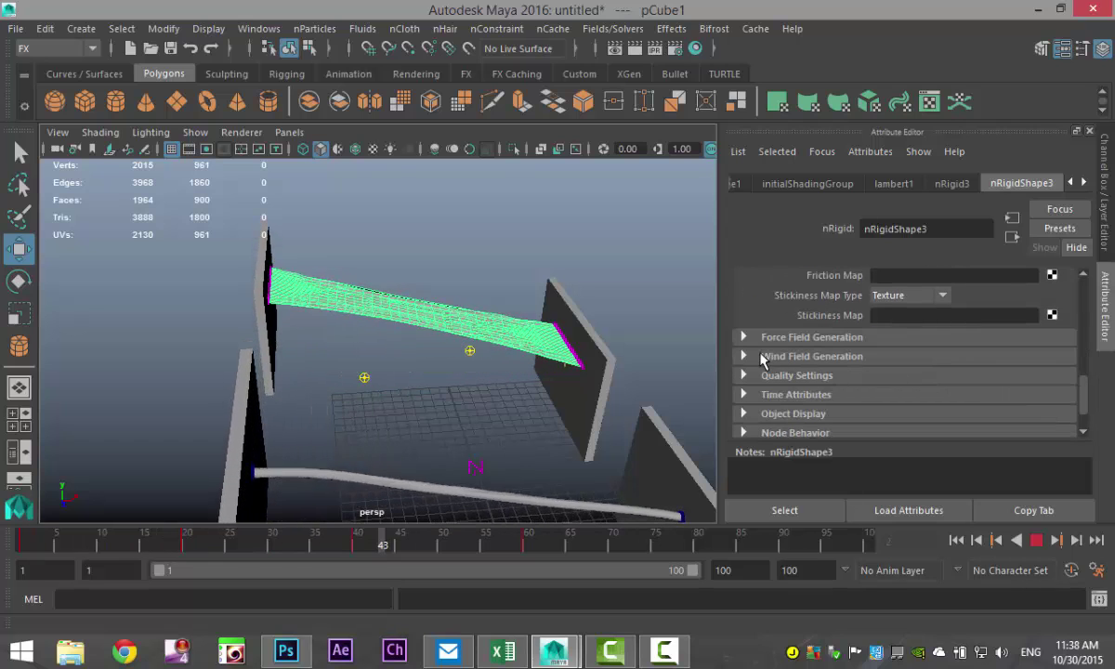
pyautogui.click(953, 185)
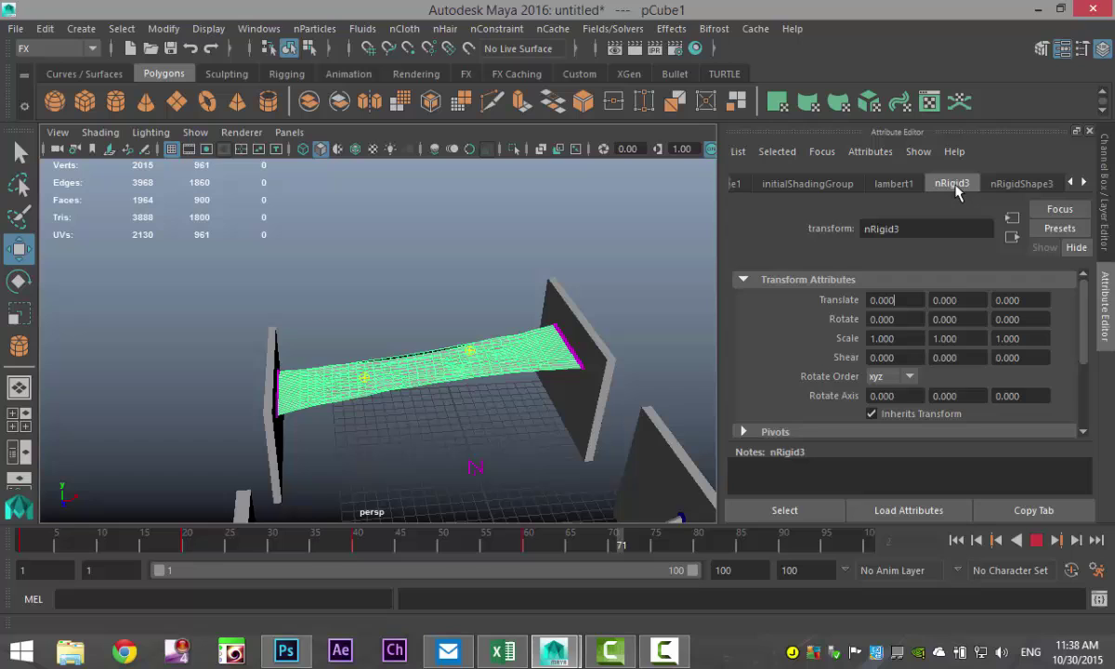
pyautogui.scroll(-2, 974, 313)
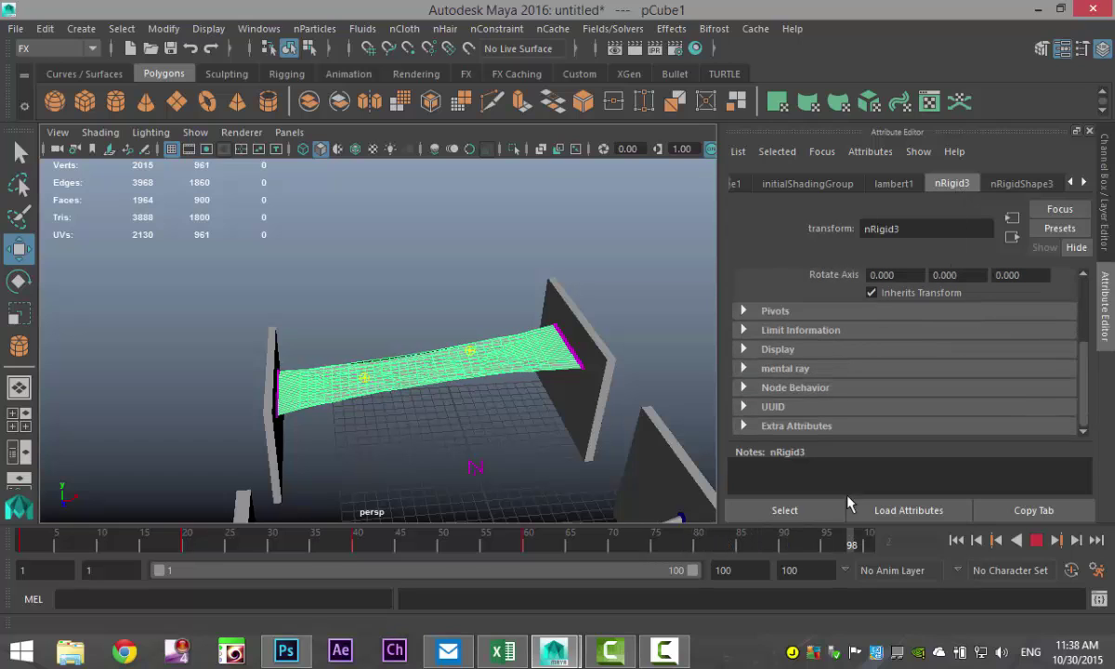
pyautogui.click(1037, 541)
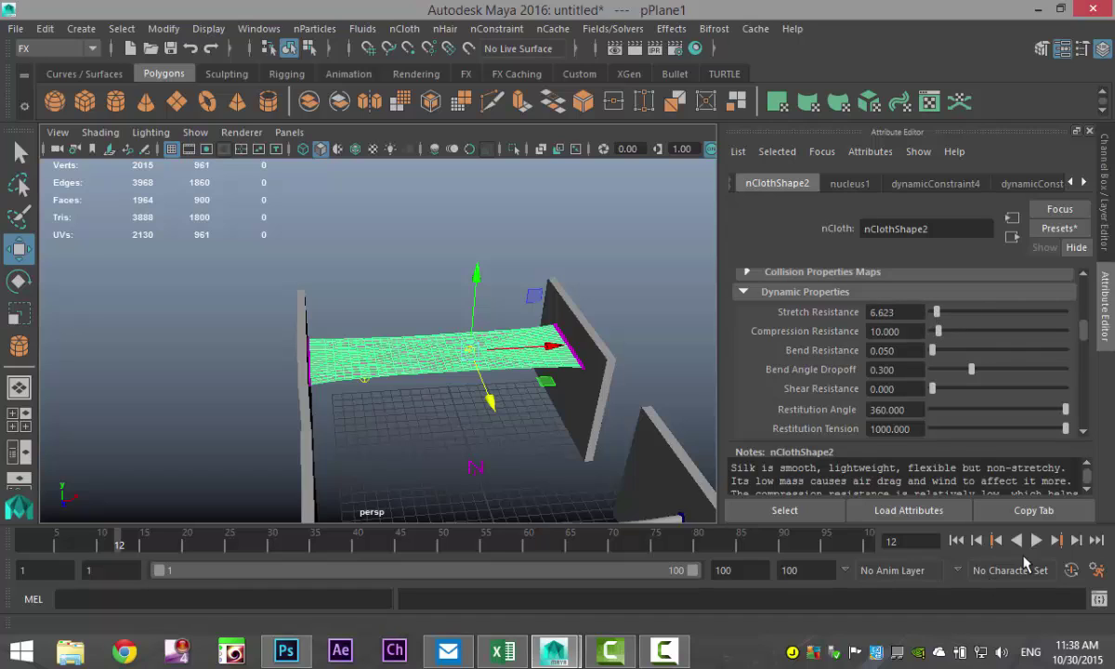
# - With the simulation playing, give nClothShape2 a Compression Resistance of 0 and a Stretch Resistance of 4
pyautogui.click(1036, 542)
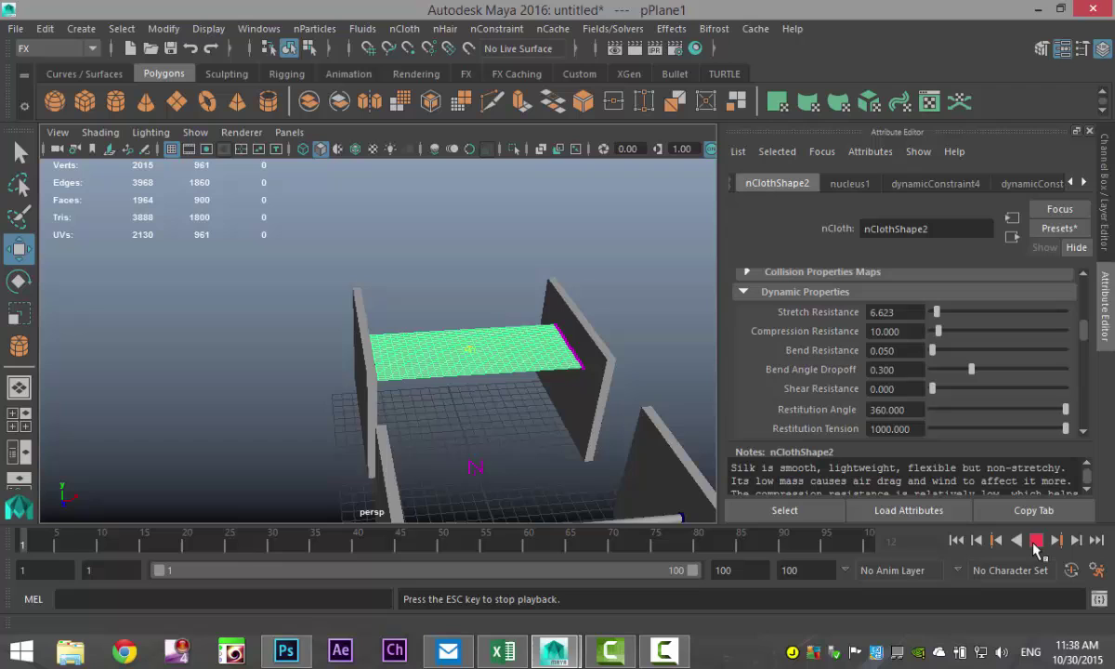
pyautogui.moveTo(938, 340); pyautogui.dragTo(933, 340)
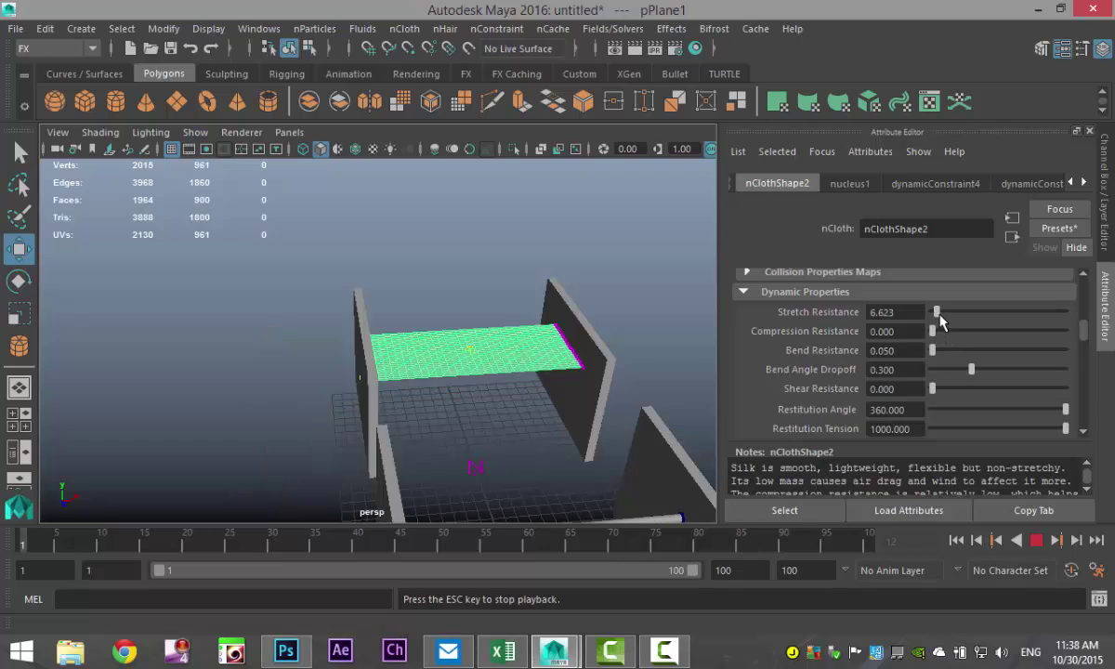
pyautogui.moveTo(938, 316); pyautogui.dragTo(932, 317)
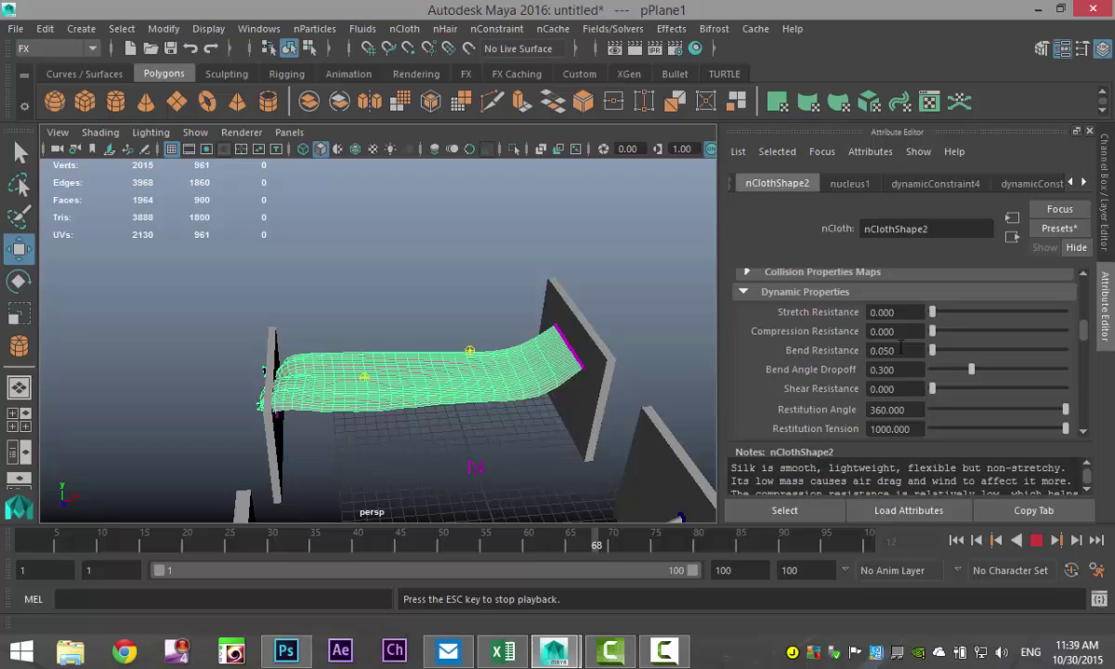
pyautogui.moveTo(940, 316); pyautogui.dragTo(873, 314)
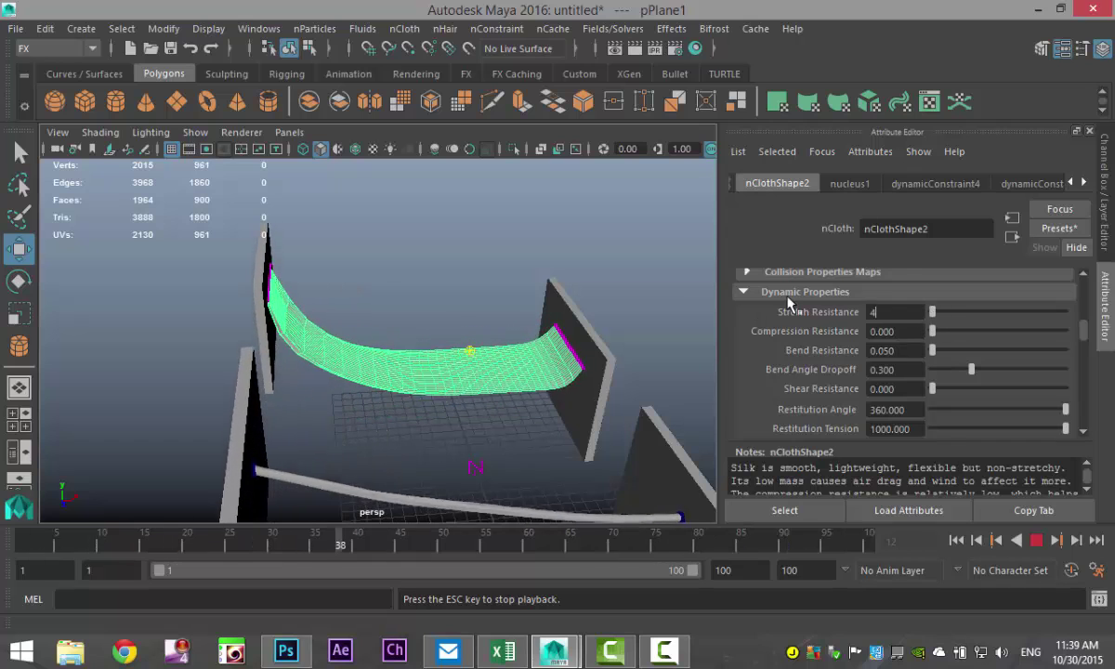
pyautogui.write('4')
pyautogui.press('Return')
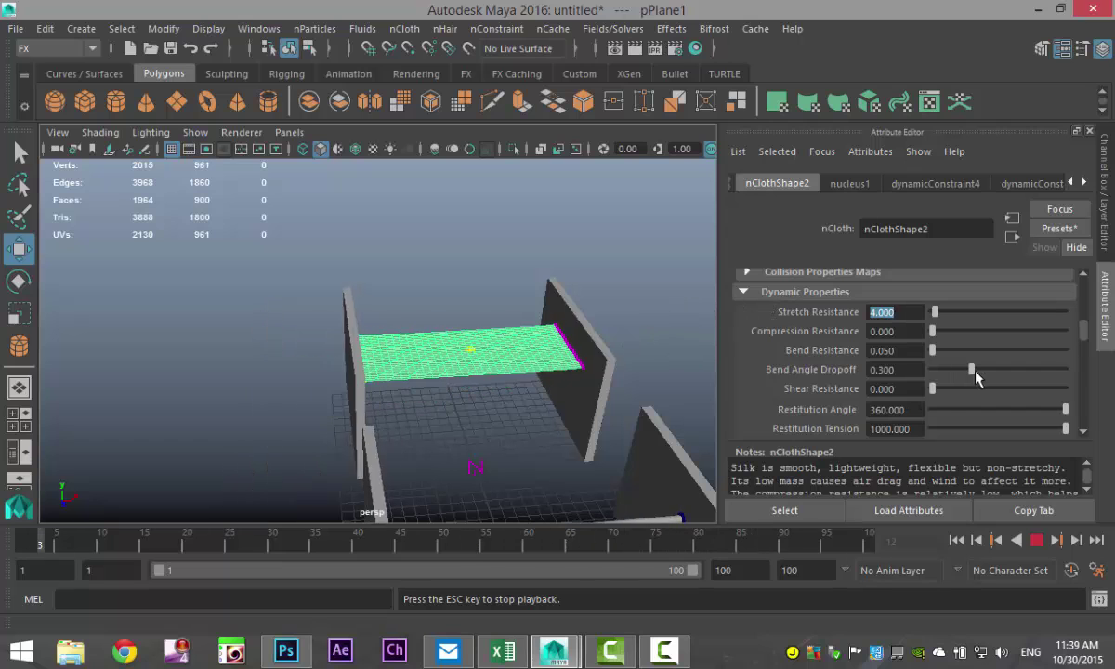
pyautogui.scroll(-3, 985, 376)
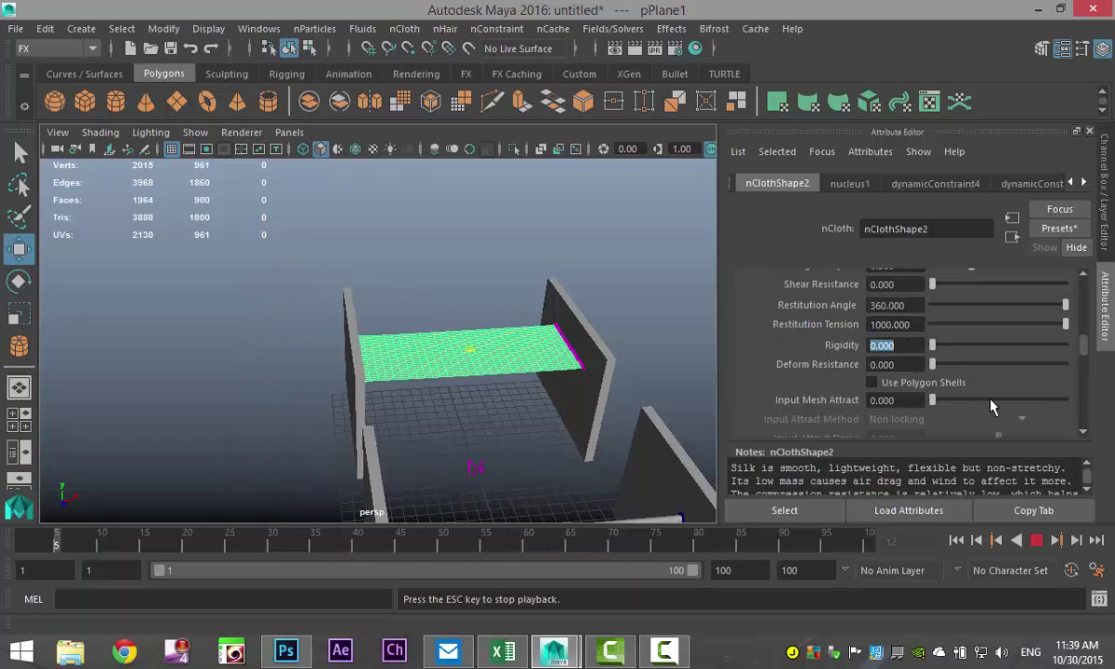
pyautogui.write('5')
pyautogui.press('Return')
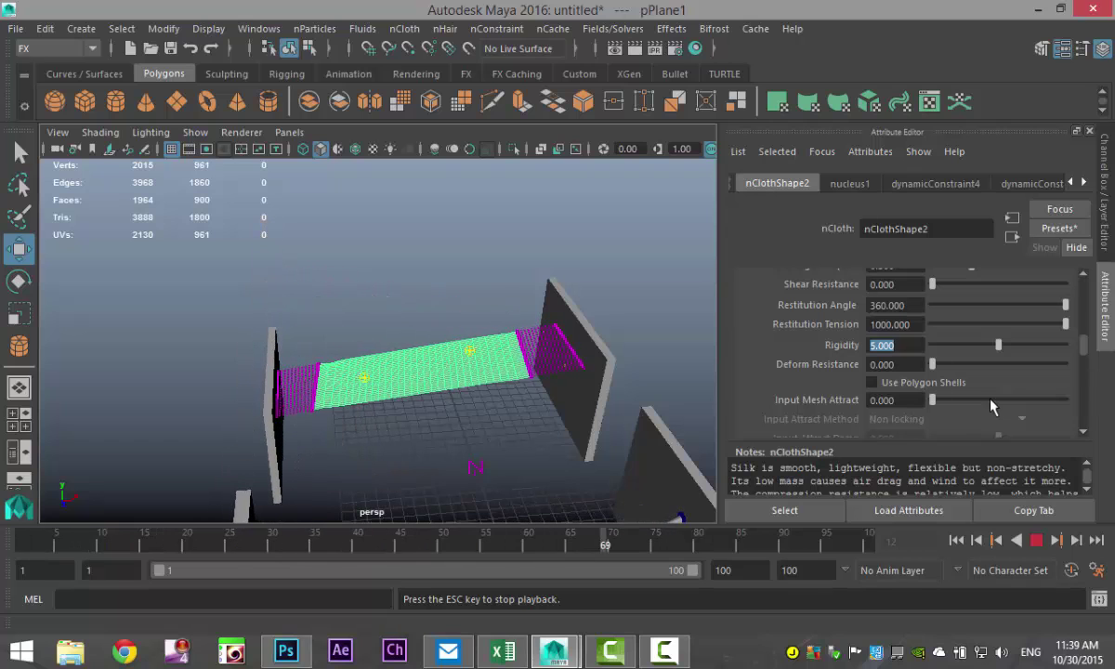
pyautogui.write('3')
pyautogui.press('Return')
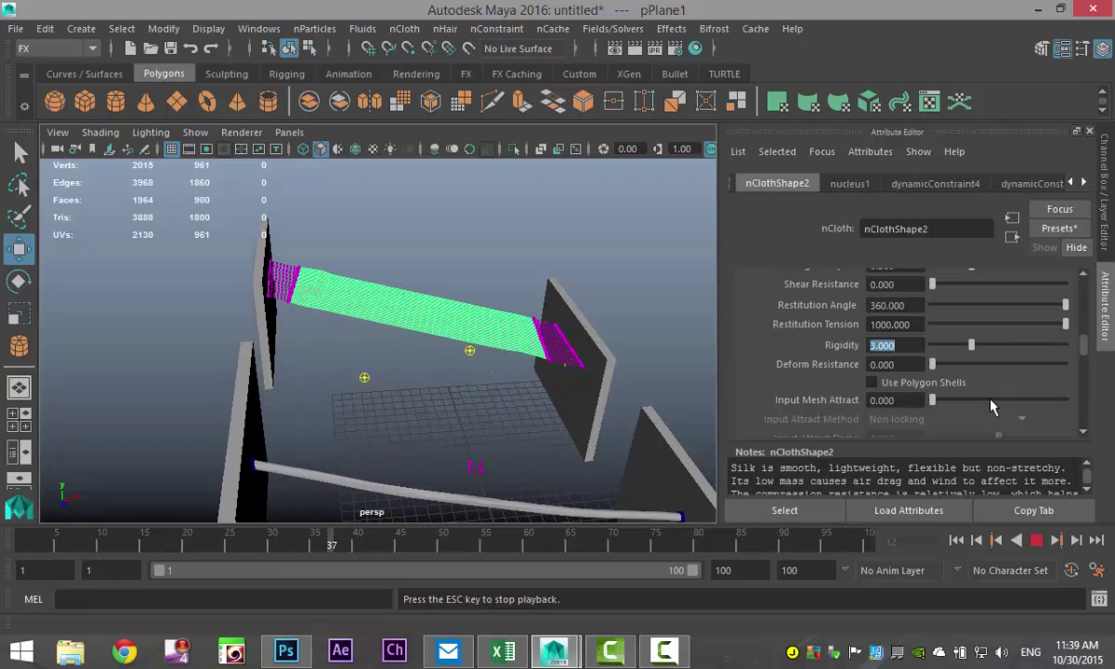
pyautogui.write('2')
pyautogui.press('Return')
pyautogui.write('1')
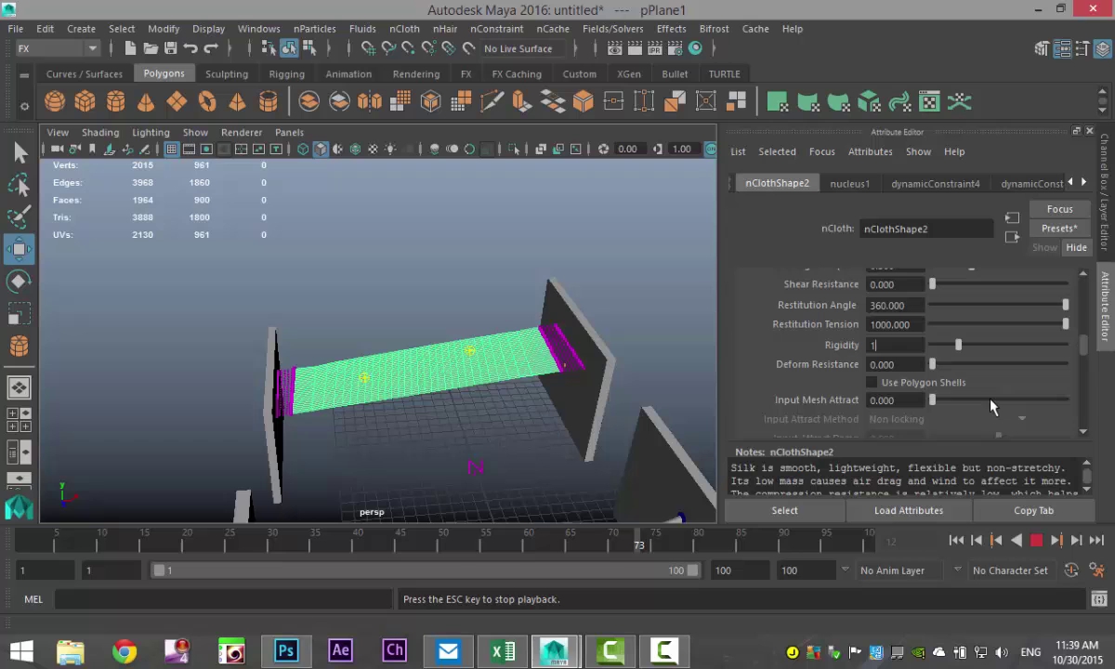
pyautogui.press('Return')
pyautogui.write('000')
pyautogui.press('Return')
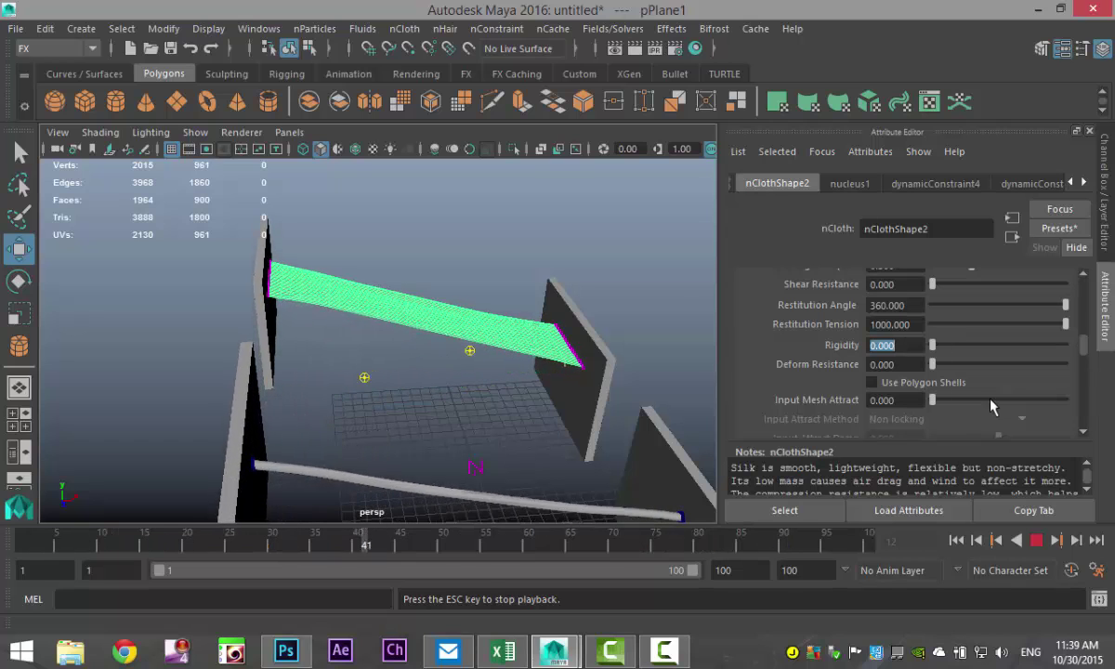
pyautogui.keyDown('alt'); pyautogui.moveTo(387, 383); pyautogui.dragTo(363, 364); pyautogui.keyUp('alt')
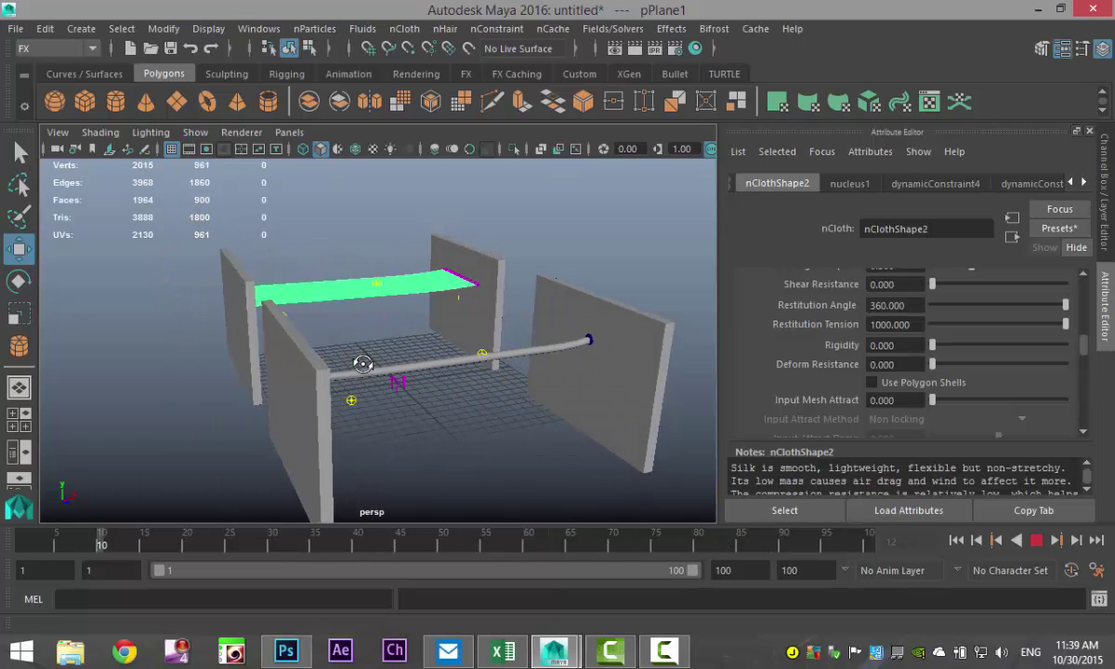